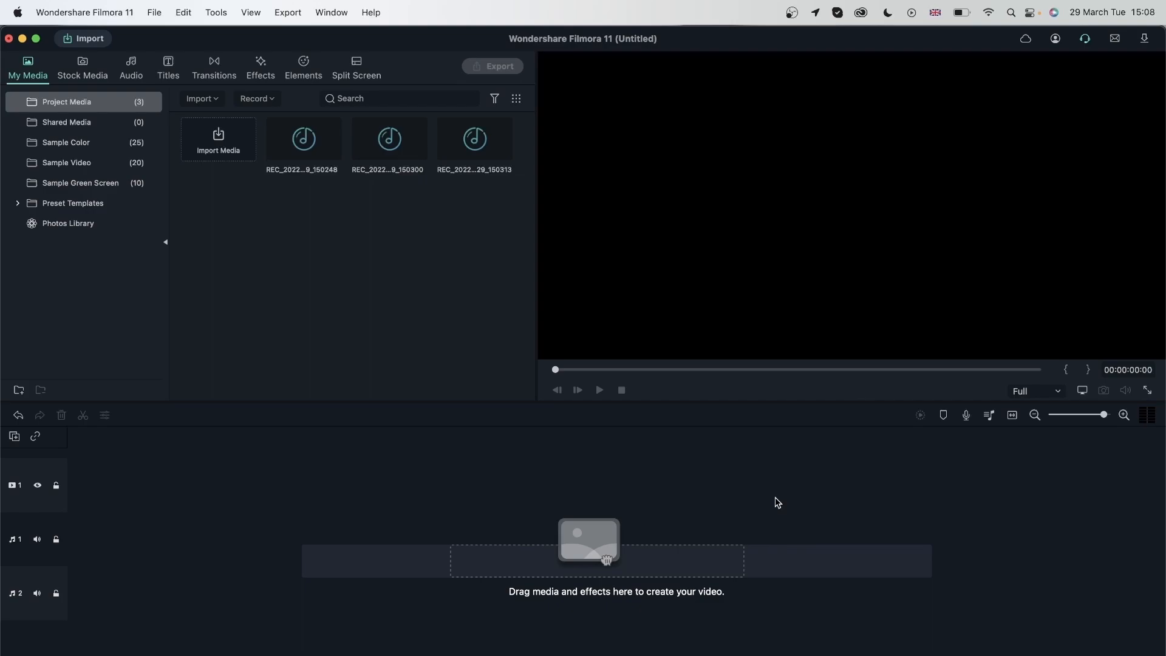
# Step: Add the Young & Bright track Around The Corner to the start of audio track 2 and zoom the timeline out
pyautogui.click(131, 71)
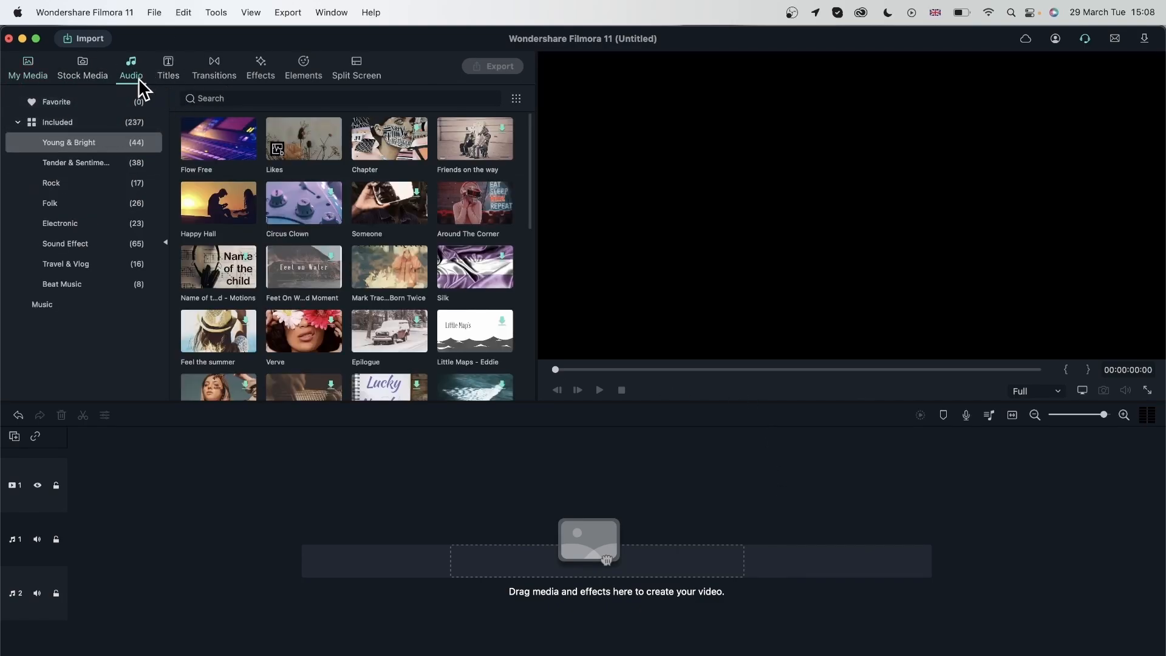
pyautogui.moveTo(446, 208); pyautogui.dragTo(97, 598)
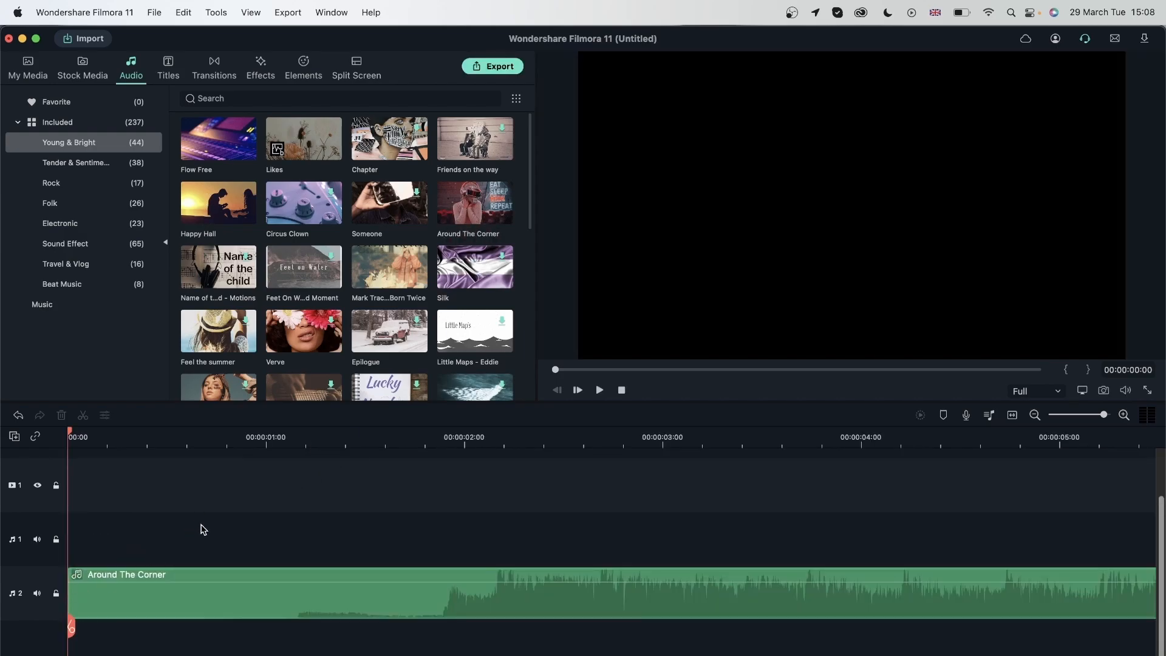
pyautogui.click(1036, 415)
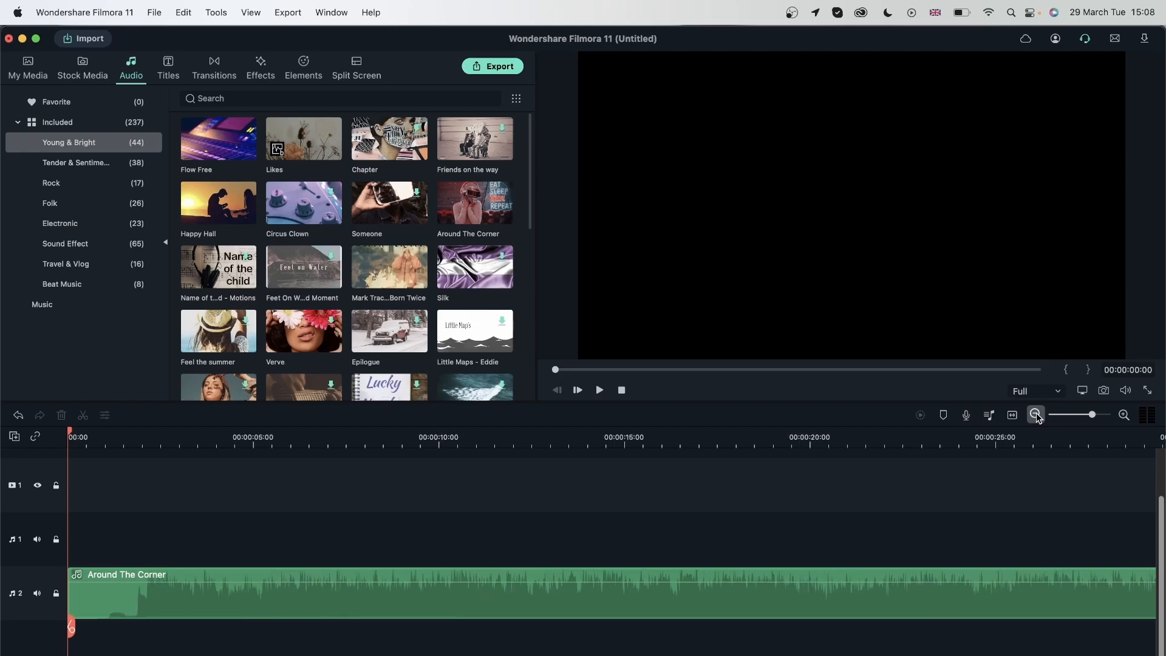
pyautogui.click(1036, 415)
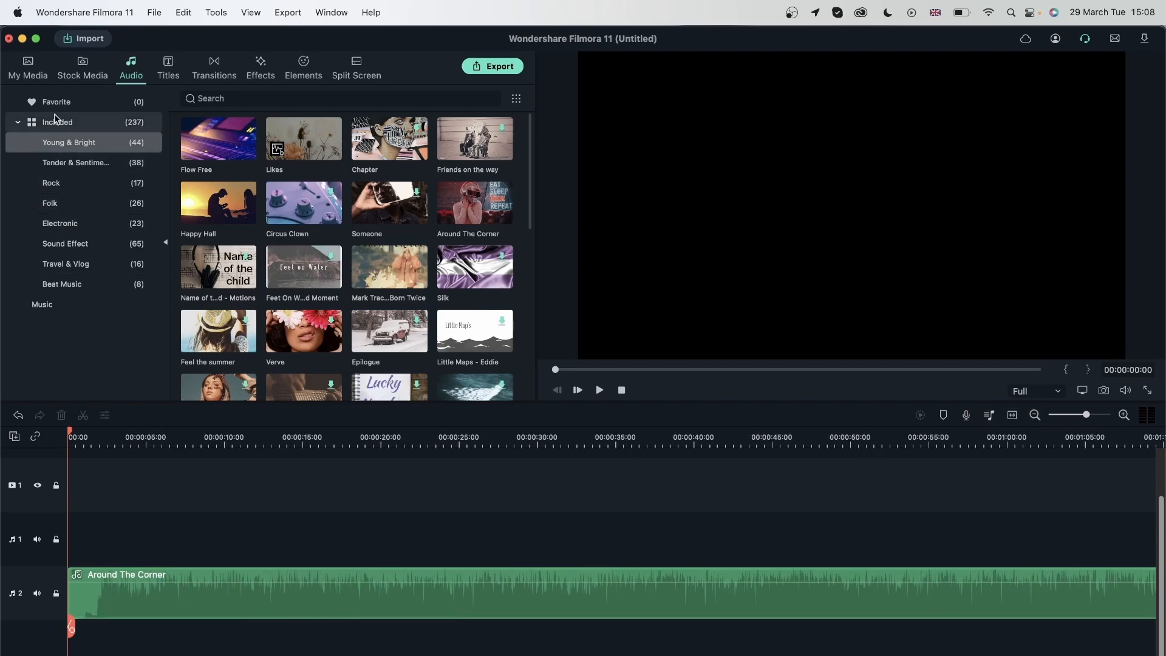
# Step: Place the three project recordings on audio track 1, spaced to start at about 6, 23 and 44 seconds
pyautogui.click(28, 70)
pyautogui.moveTo(497, 213); pyautogui.dragTo(156, 536)
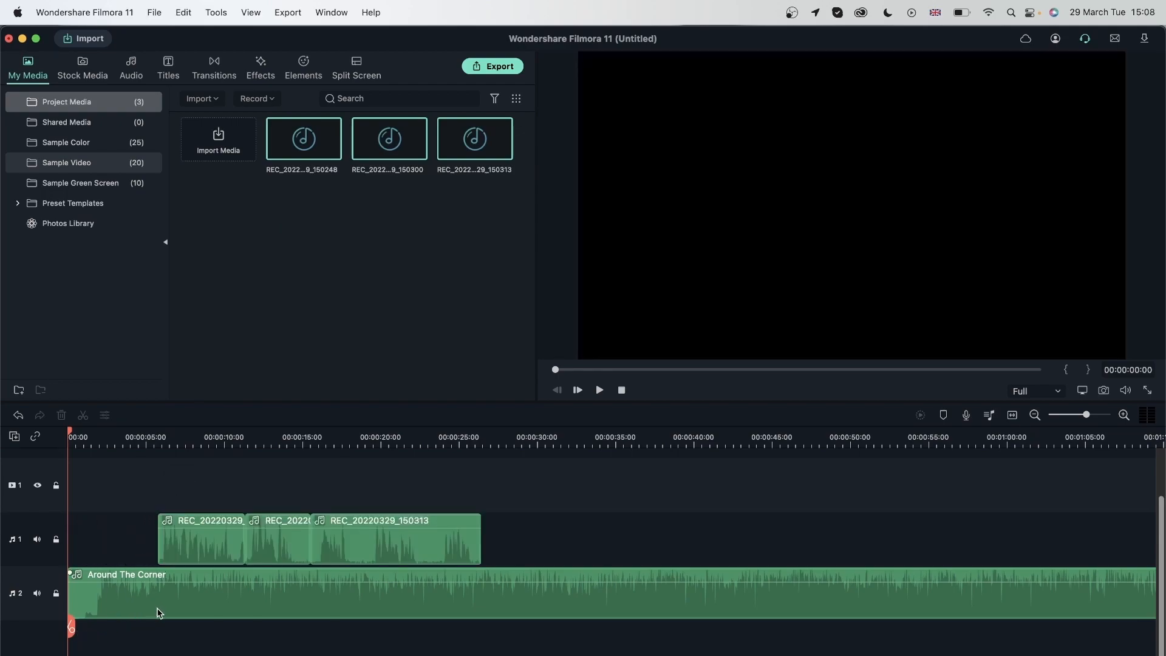
pyautogui.click(182, 524)
pyautogui.click(296, 537)
pyautogui.click(510, 538)
pyautogui.moveTo(559, 527); pyautogui.dragTo(455, 542)
pyautogui.moveTo(592, 547); pyautogui.dragTo(859, 540)
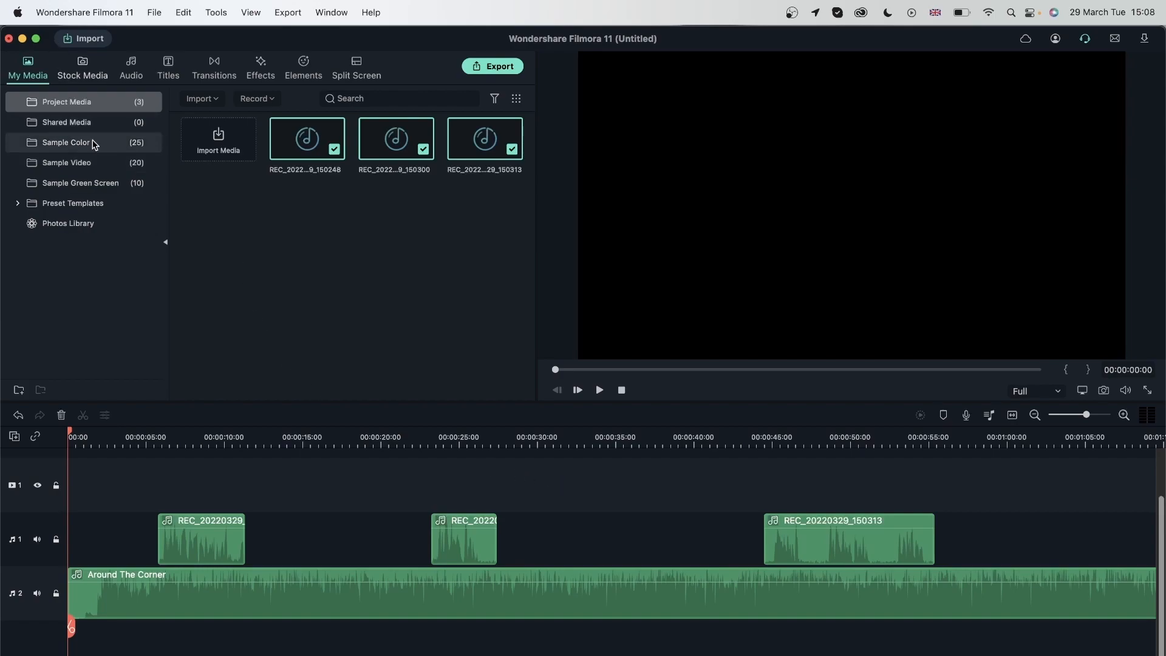
# Step: Add the downloaded bicycle, dandelion and flower clips to video track 1, keeping project settings, and shift the third recording to about 42 seconds
pyautogui.click(105, 156)
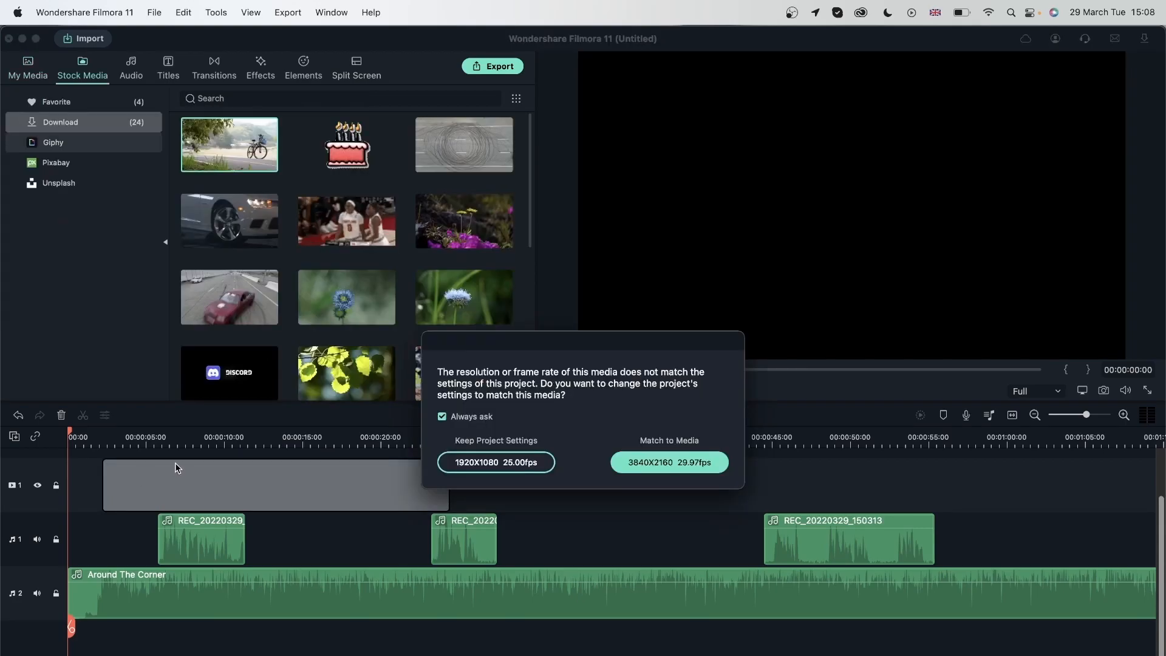
pyautogui.click(495, 461)
pyautogui.moveTo(474, 224); pyautogui.dragTo(459, 477)
pyautogui.moveTo(346, 297); pyautogui.dragTo(741, 480)
pyautogui.moveTo(814, 522); pyautogui.dragTo(783, 541)
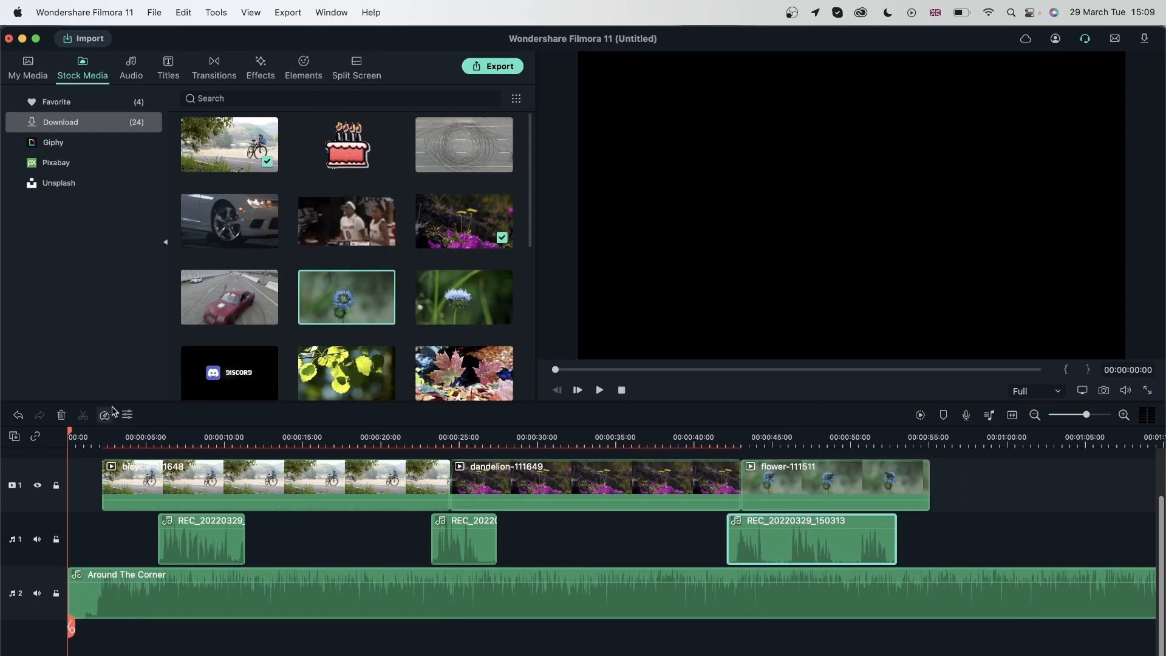
pyautogui.click(111, 435)
pyautogui.moveTo(111, 435); pyautogui.dragTo(220, 435)
pyautogui.click(210, 546)
pyautogui.click(461, 547)
pyautogui.click(768, 546)
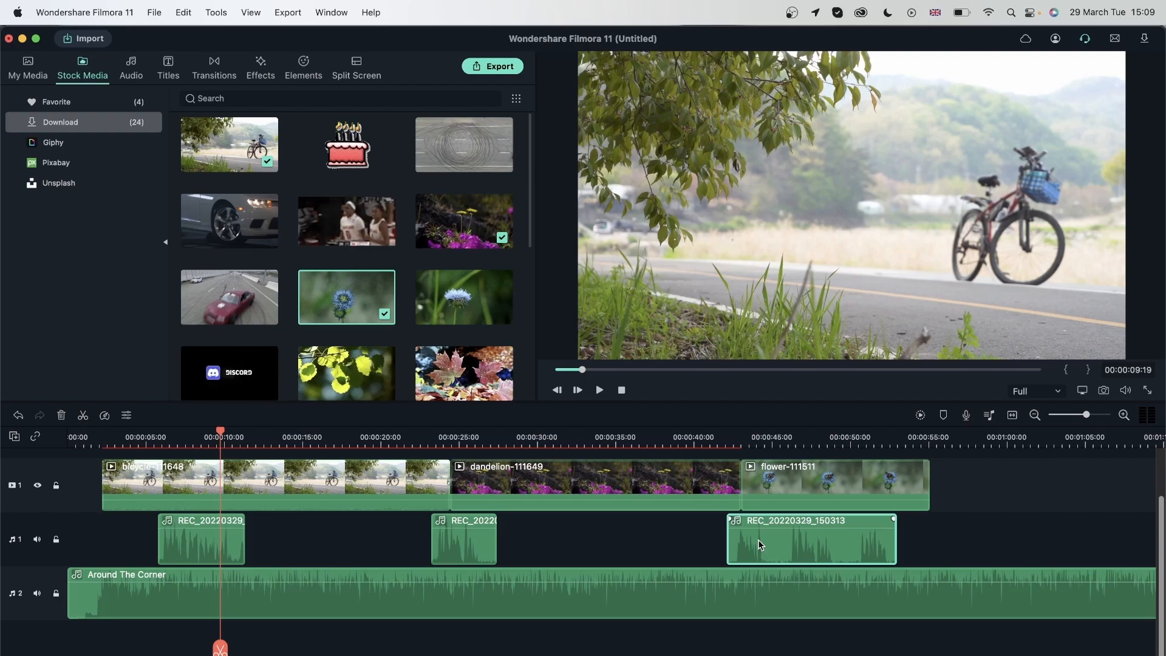
pyautogui.click(757, 575)
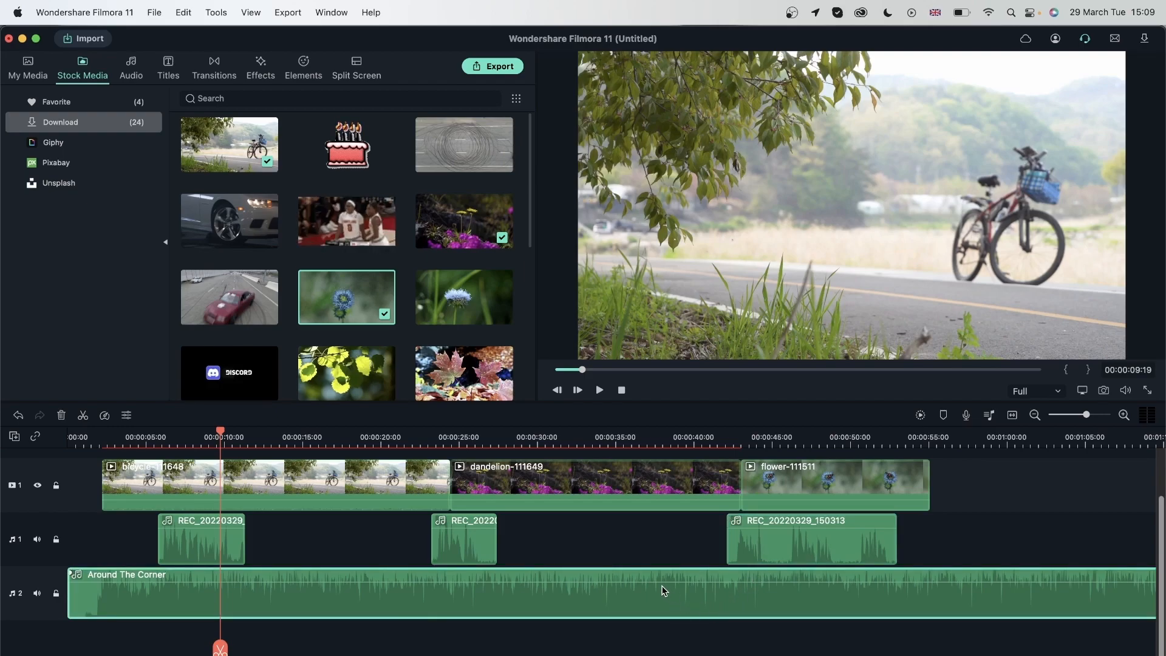
pyautogui.click(308, 437)
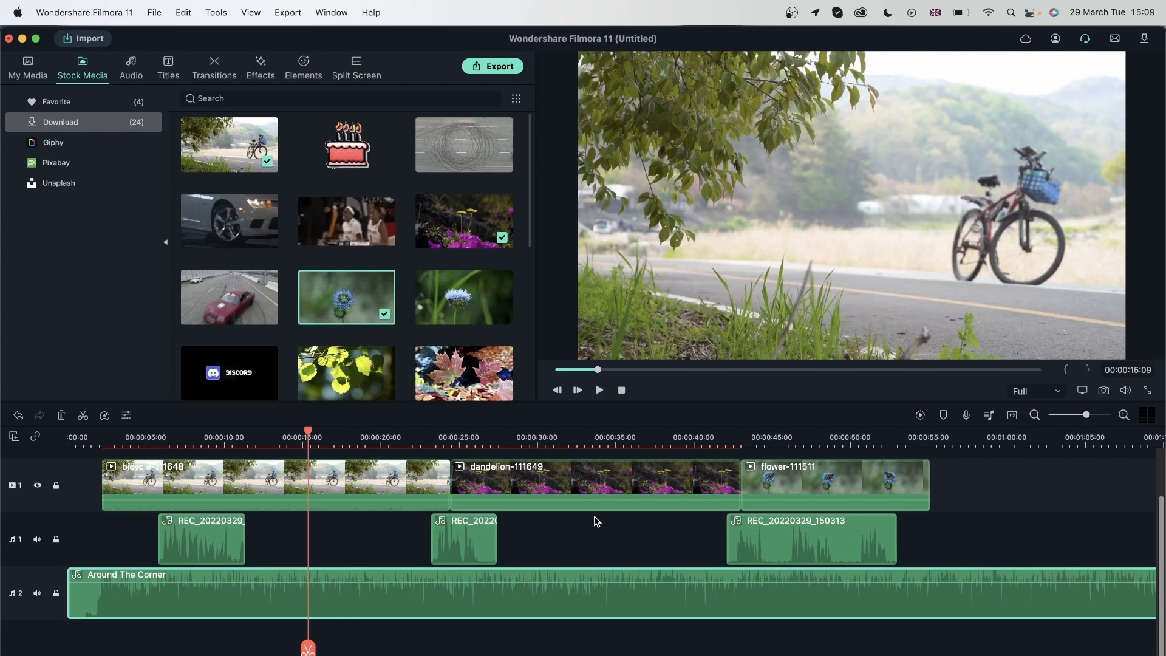
pyautogui.click(664, 638)
pyautogui.moveTo(774, 642); pyautogui.dragTo(198, 534)
pyautogui.click(378, 553)
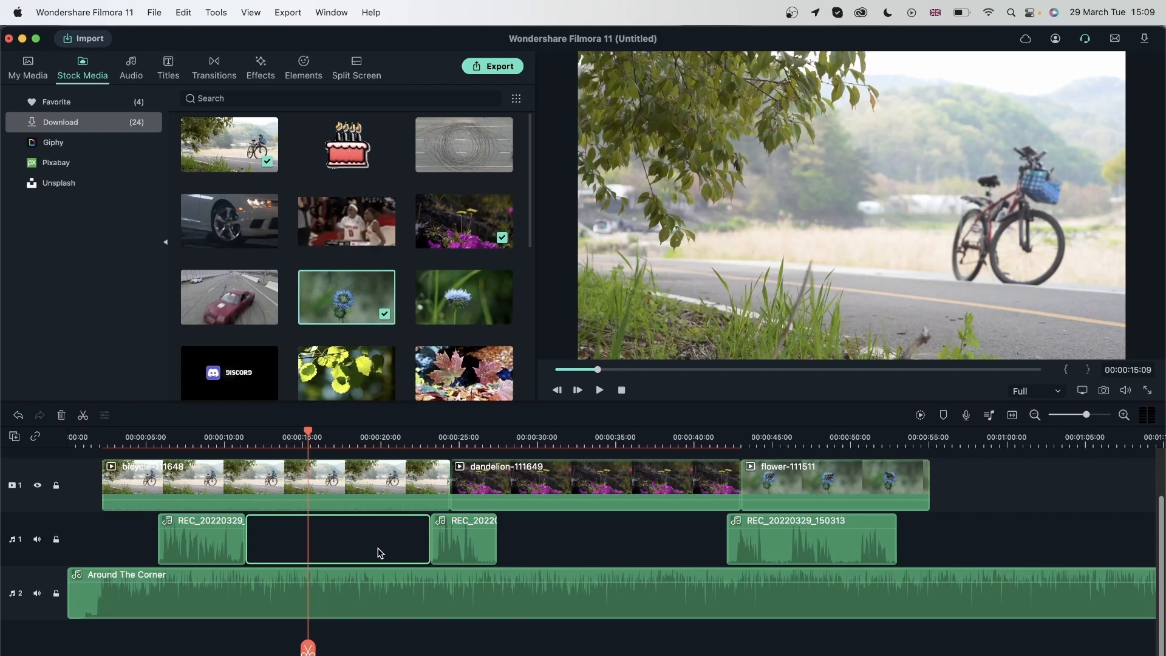
pyautogui.click(591, 556)
pyautogui.click(600, 648)
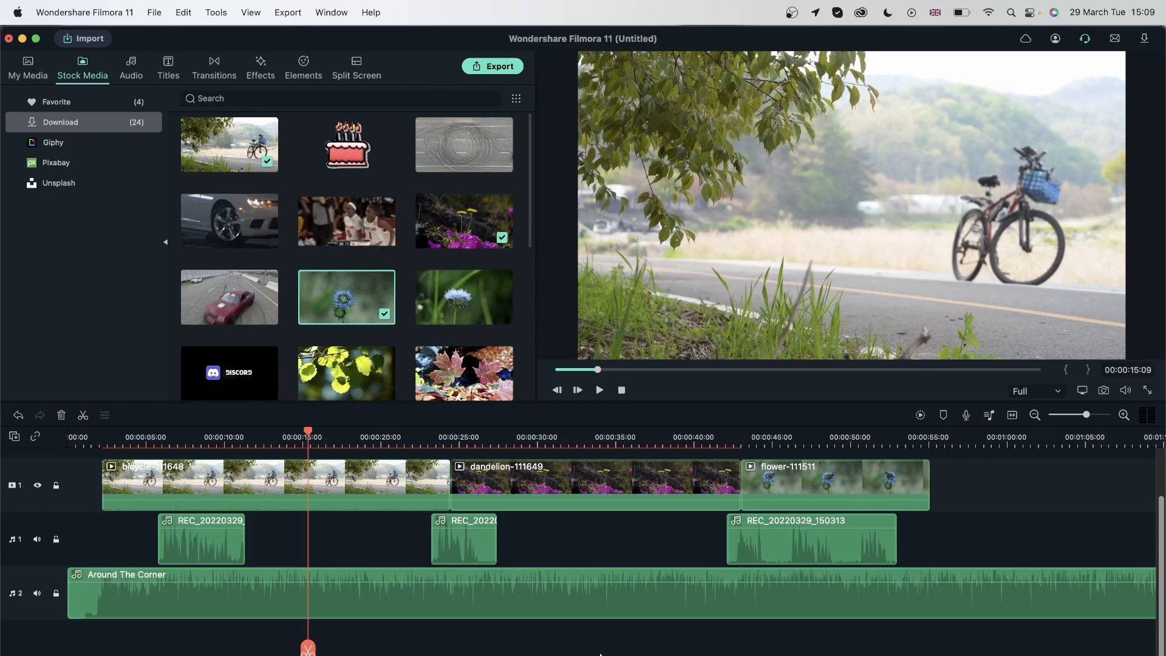
pyautogui.click(455, 641)
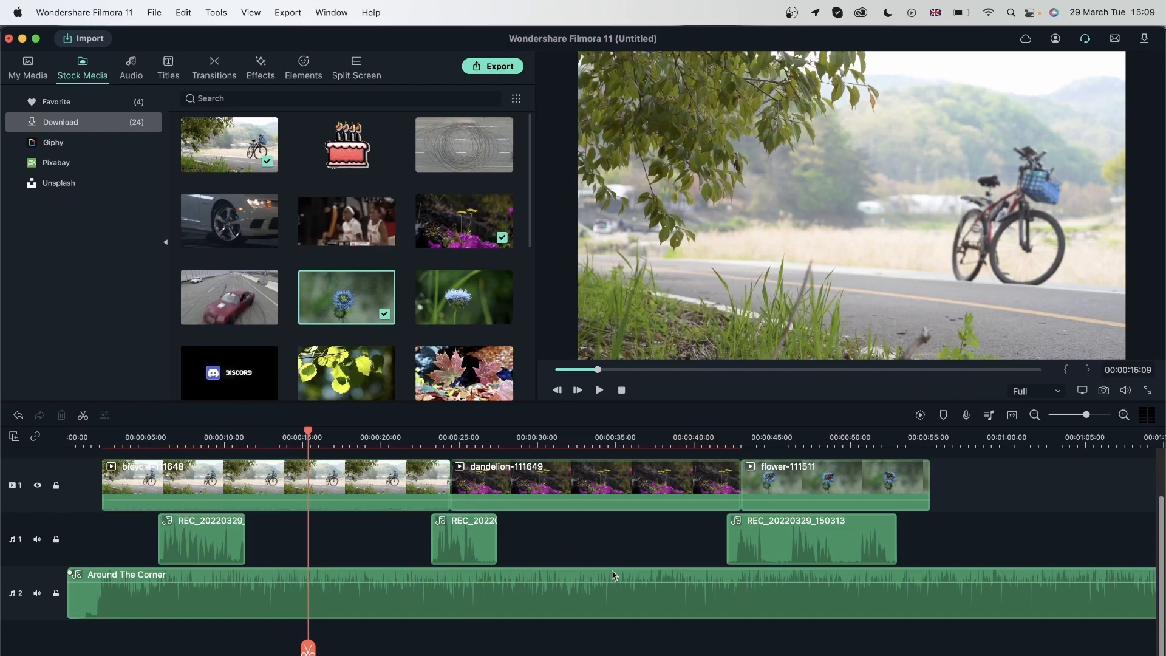
# Step: Lower the Around The Corner music volume to about -6.9 dB and play the timeline from about 2 seconds
pyautogui.click(94, 440)
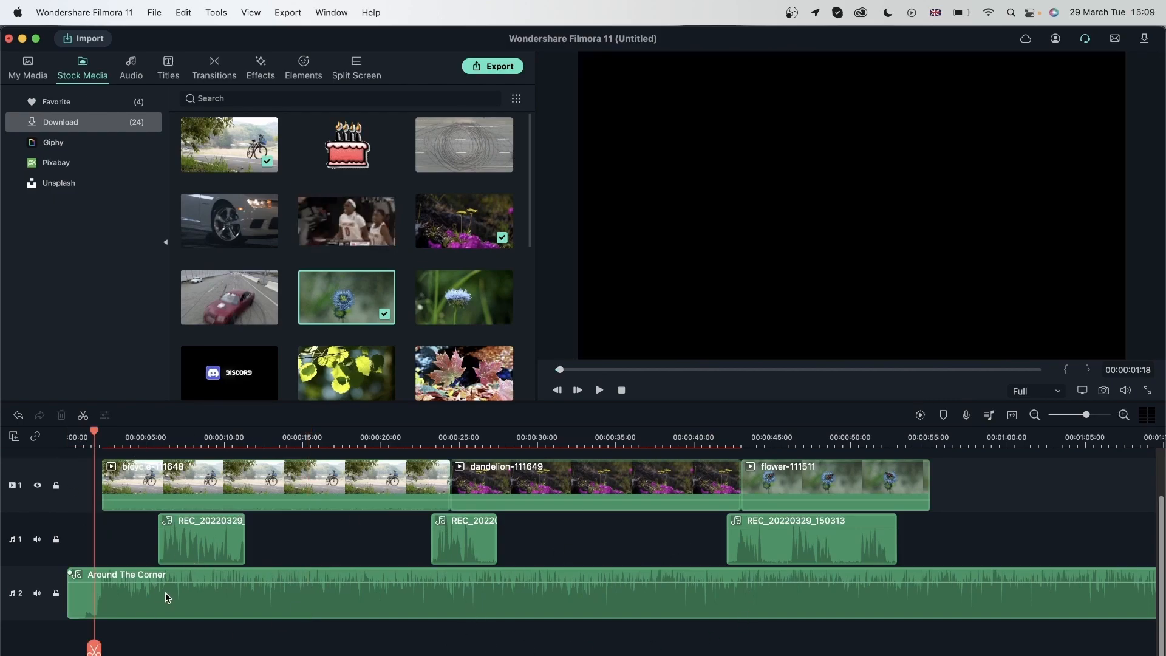
pyautogui.moveTo(173, 581); pyautogui.dragTo(173, 592)
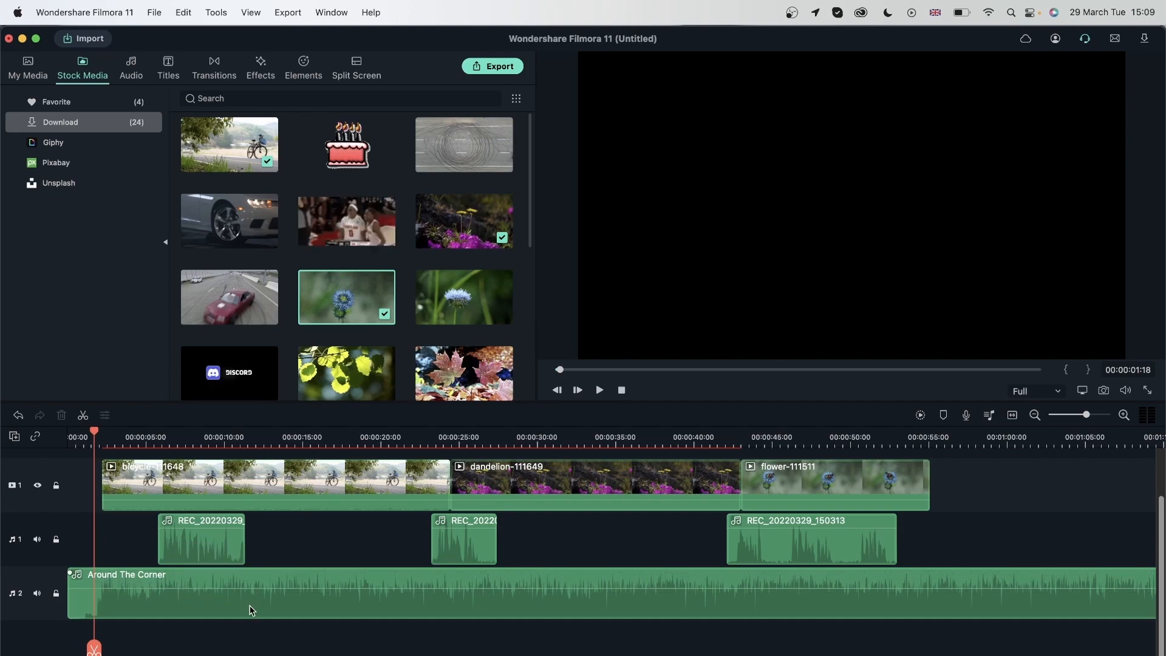
pyautogui.press('space')
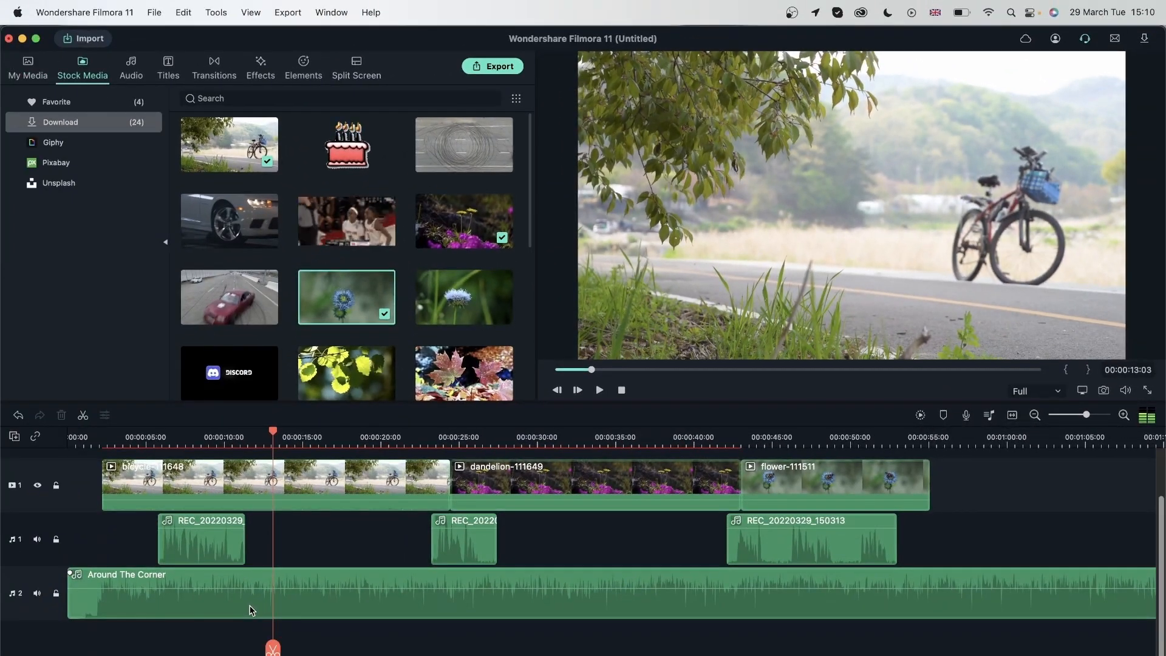
# Step: Trim the end of the first recording back to about the 11-second mark
pyautogui.click(243, 545)
pyautogui.moveTo(242, 545); pyautogui.dragTo(235, 545)
pyautogui.click(98, 439)
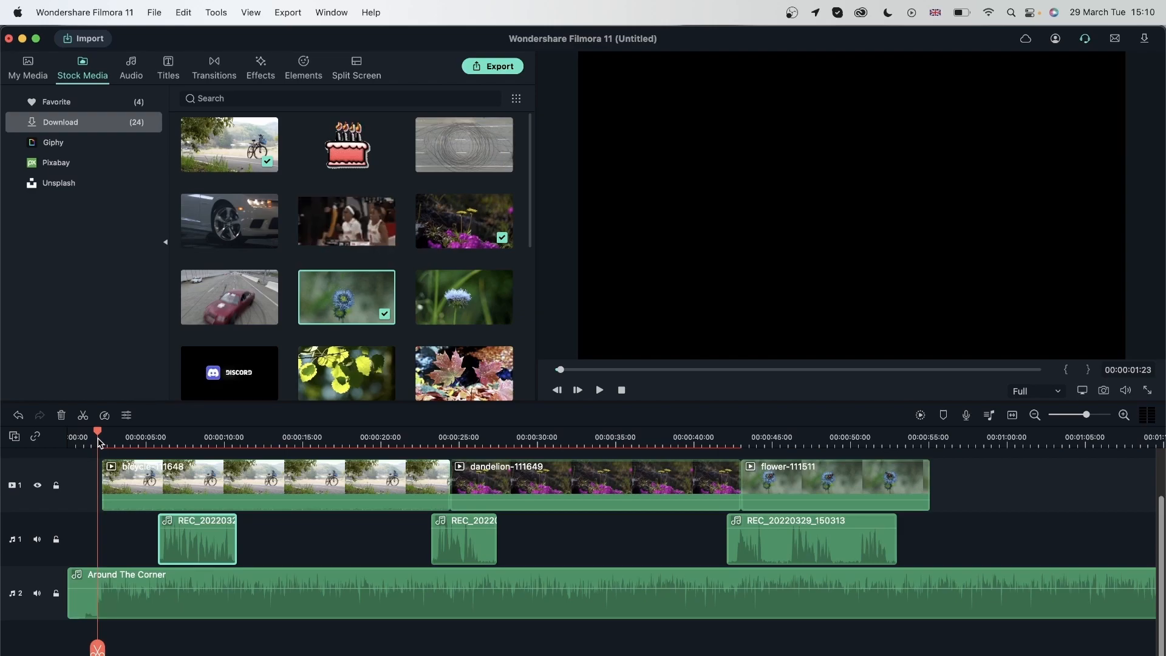
# Step: Inspect the Around The Corner clip's volume in its audio settings, then close them
pyautogui.click(162, 442)
pyautogui.click(175, 440)
pyautogui.click(194, 442)
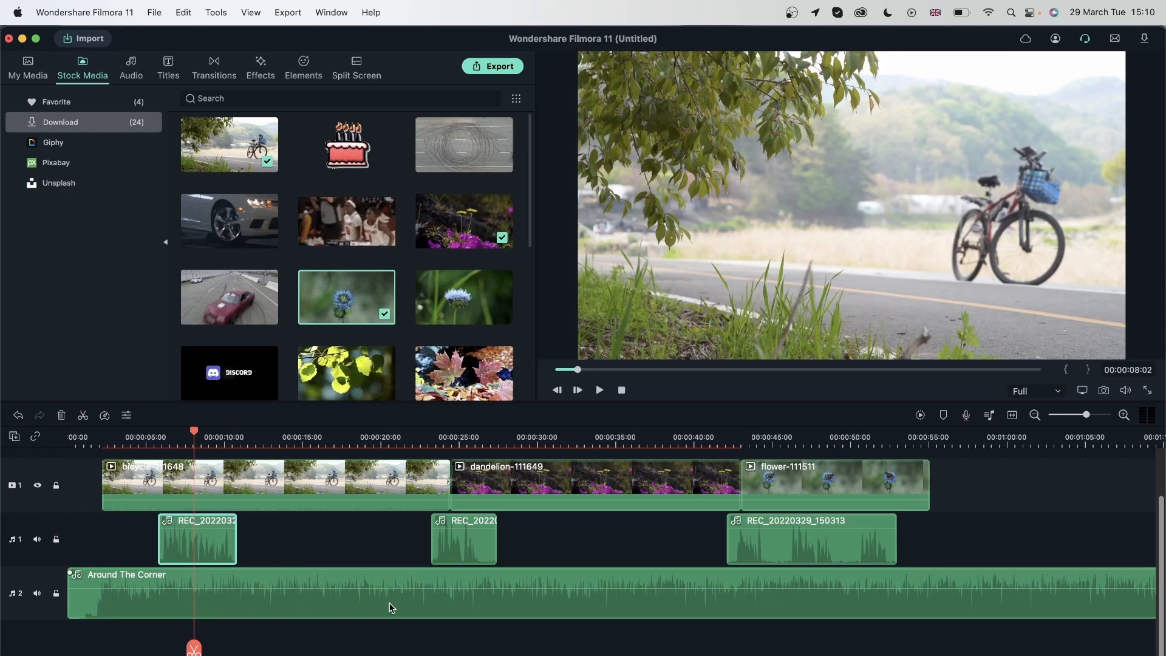
pyautogui.click(709, 441)
pyautogui.click(415, 438)
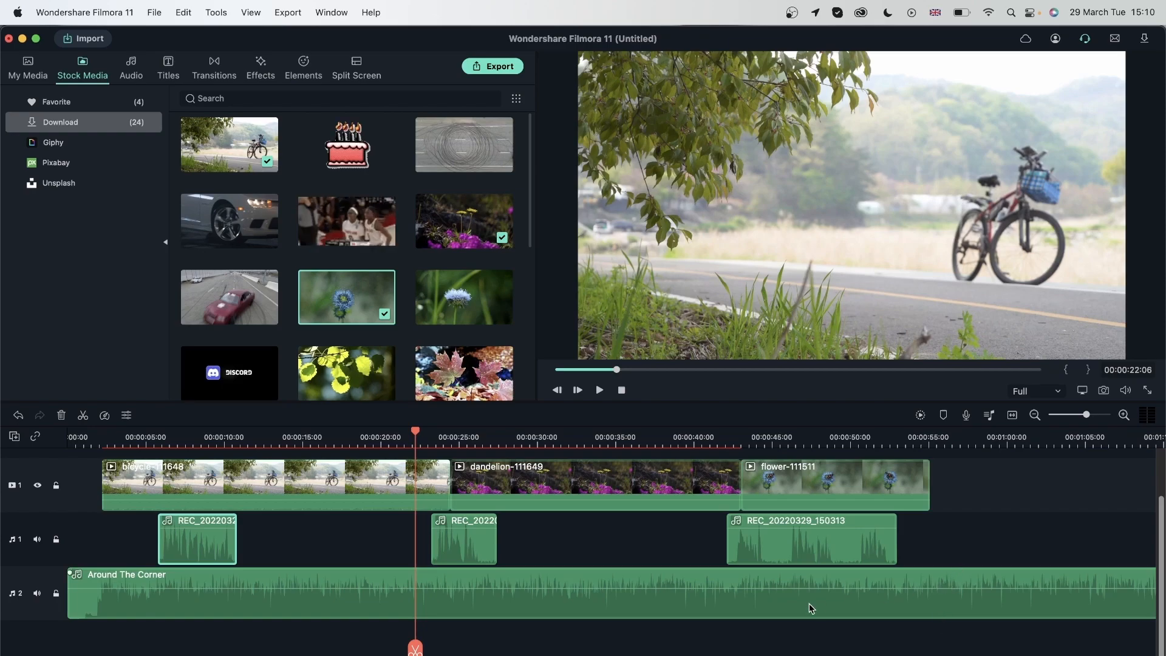
pyautogui.doubleClick(754, 578)
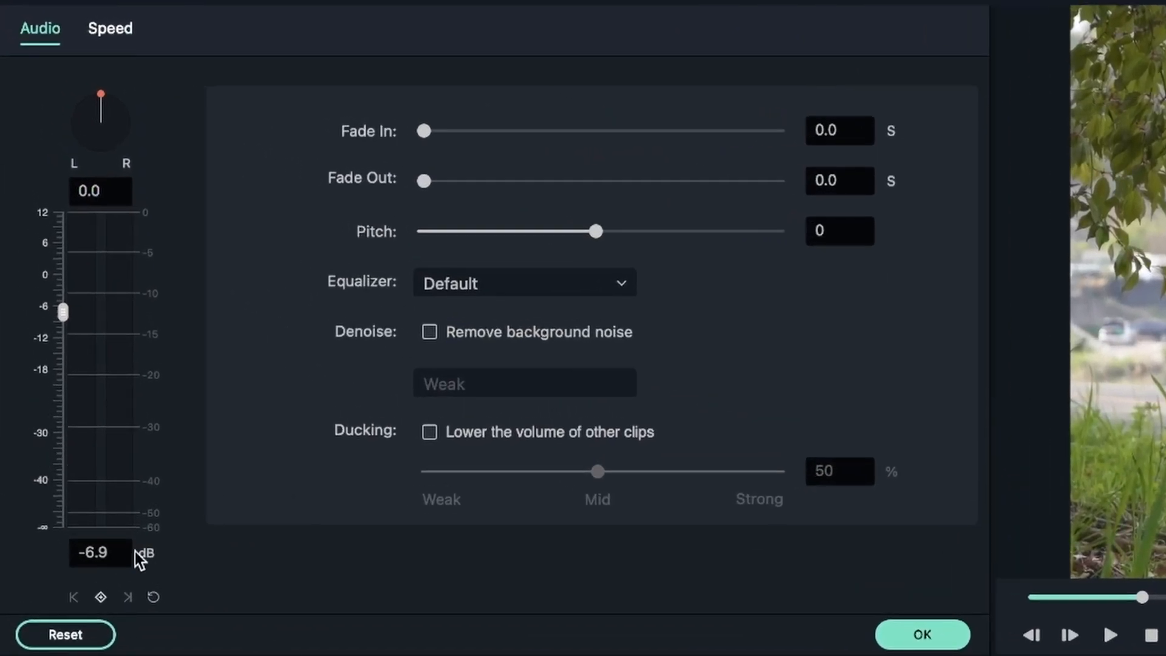
pyautogui.click(116, 552)
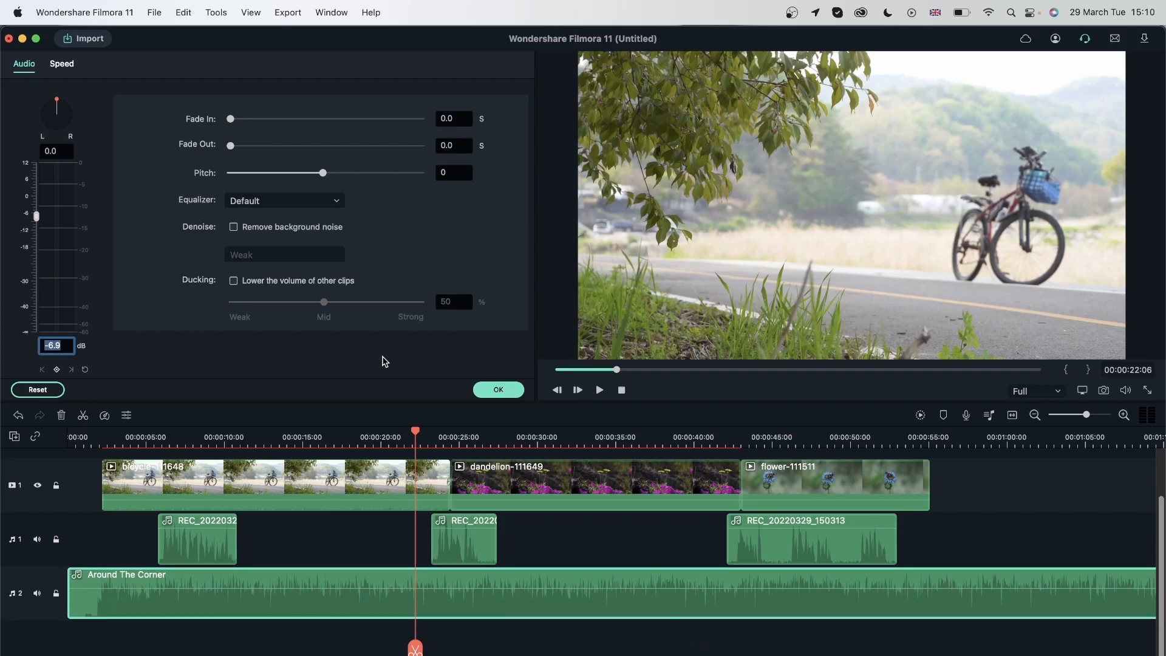
pyautogui.click(495, 390)
# Step: Play the timeline around the third recording and move that recording earlier to start at about 40 seconds
pyautogui.click(647, 530)
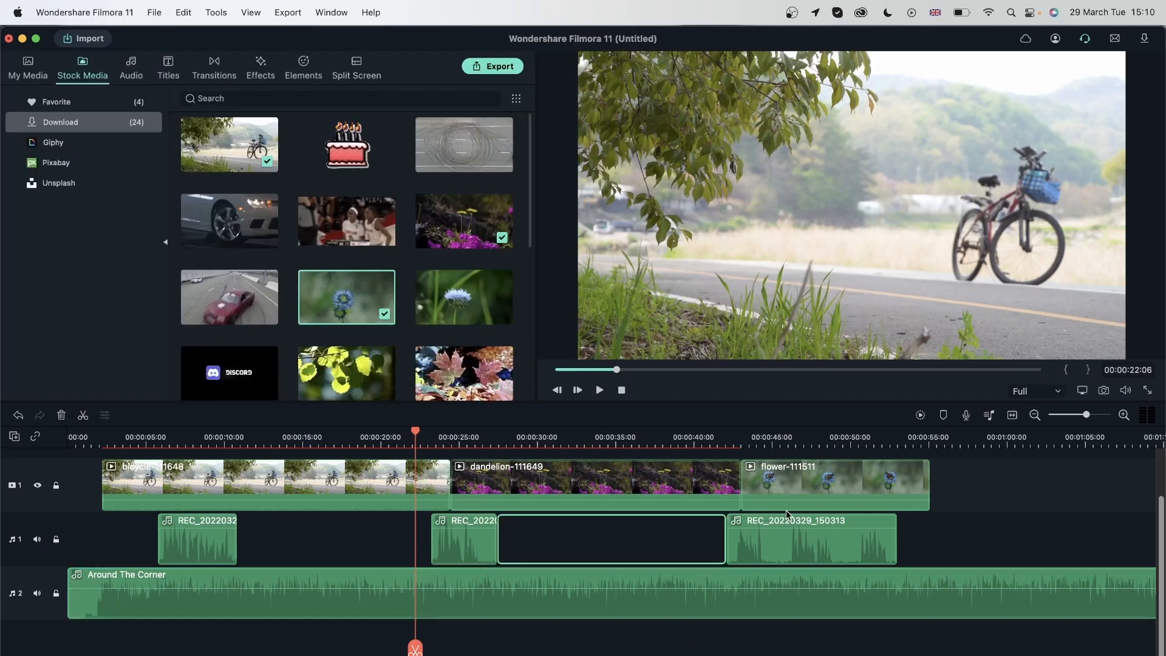
pyautogui.click(737, 442)
pyautogui.press('space')
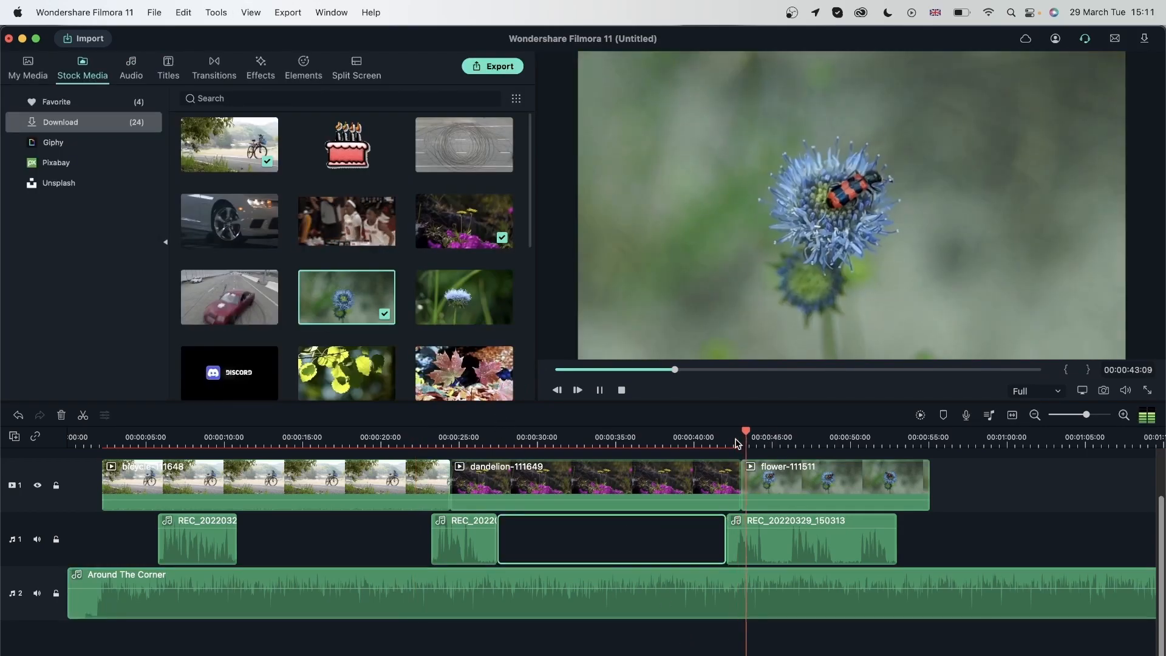
pyautogui.click(758, 550)
pyautogui.moveTo(815, 552); pyautogui.dragTo(781, 552)
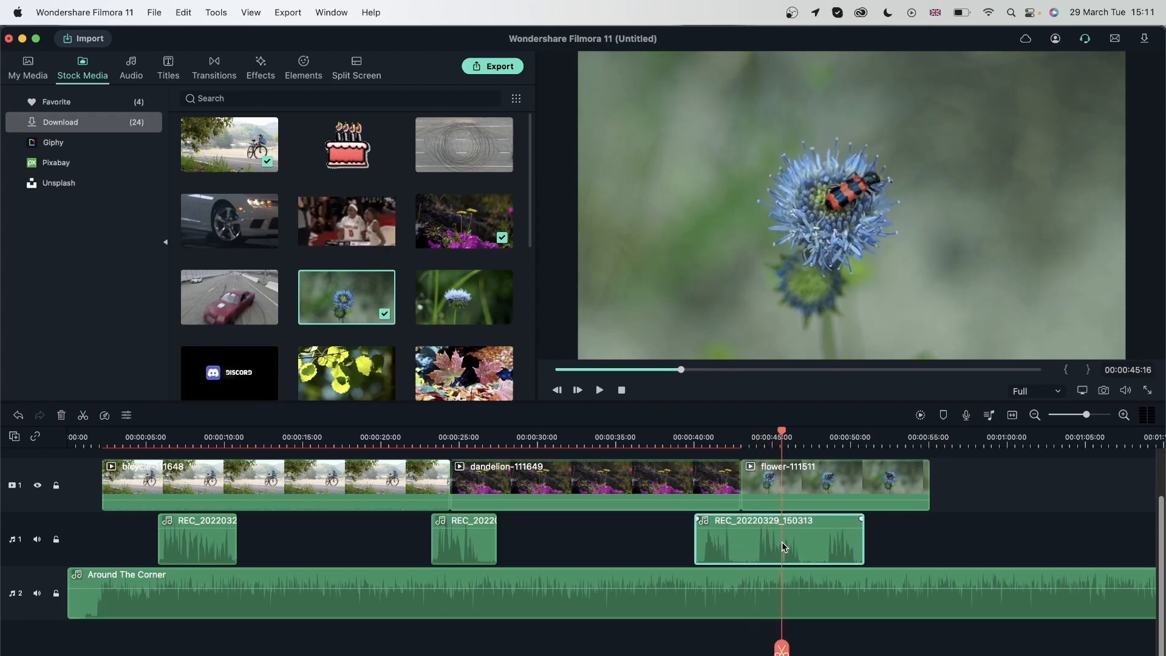
pyautogui.click(873, 637)
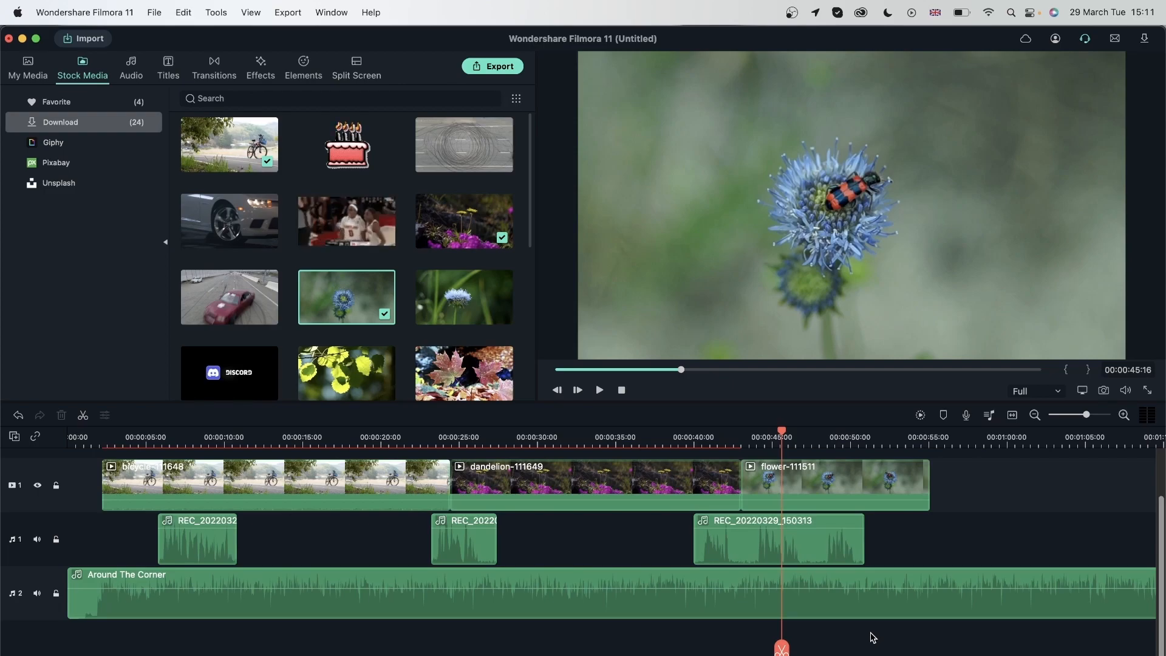
# Step: Enable ducking at 50% in the first recording's audio settings to lower the volume of other clips
pyautogui.click(181, 528)
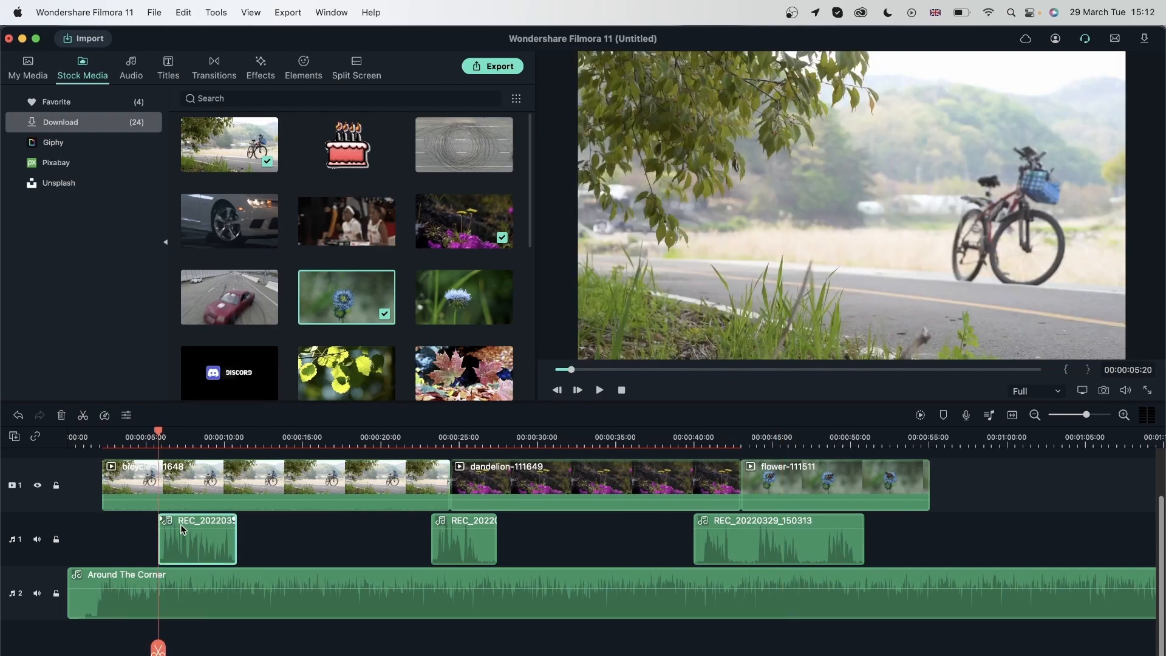
pyautogui.click(127, 415)
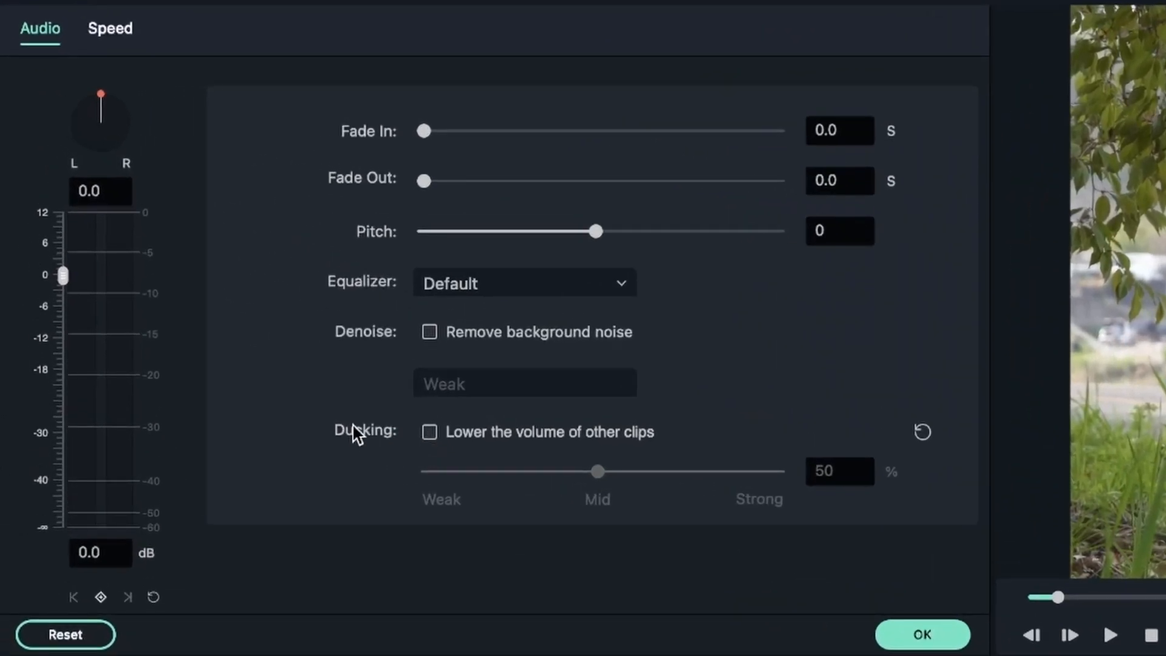
pyautogui.click(429, 433)
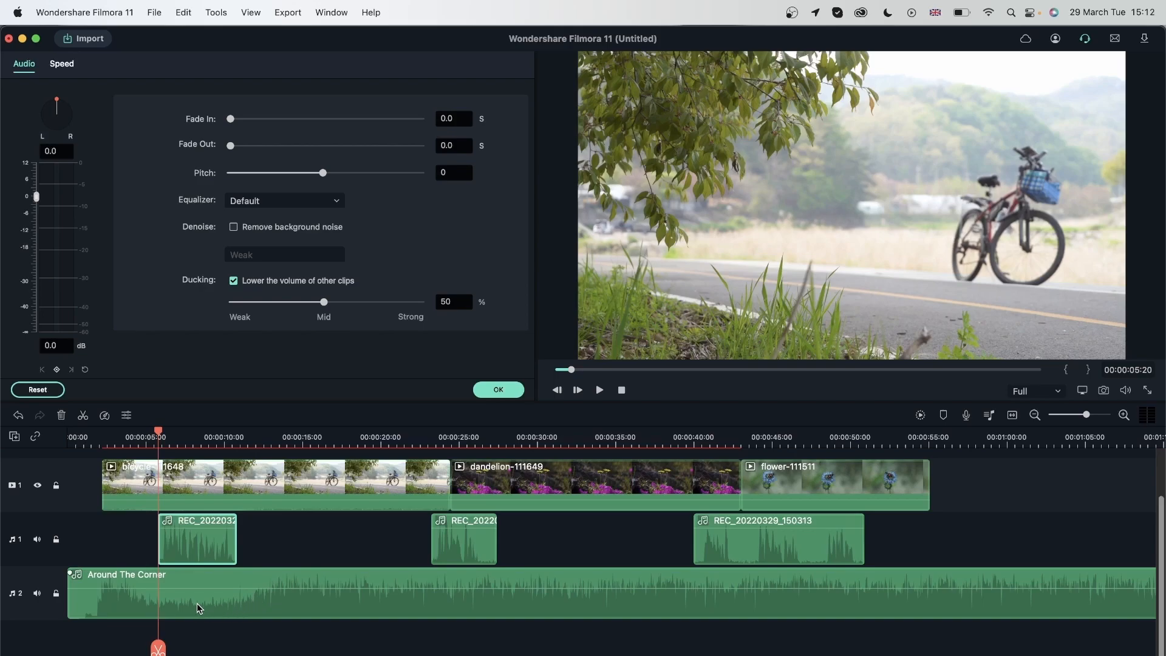
# Step: Switch the first recording's ducking off and on to compare the music waveform, and preview from about 2 seconds
pyautogui.click(235, 281)
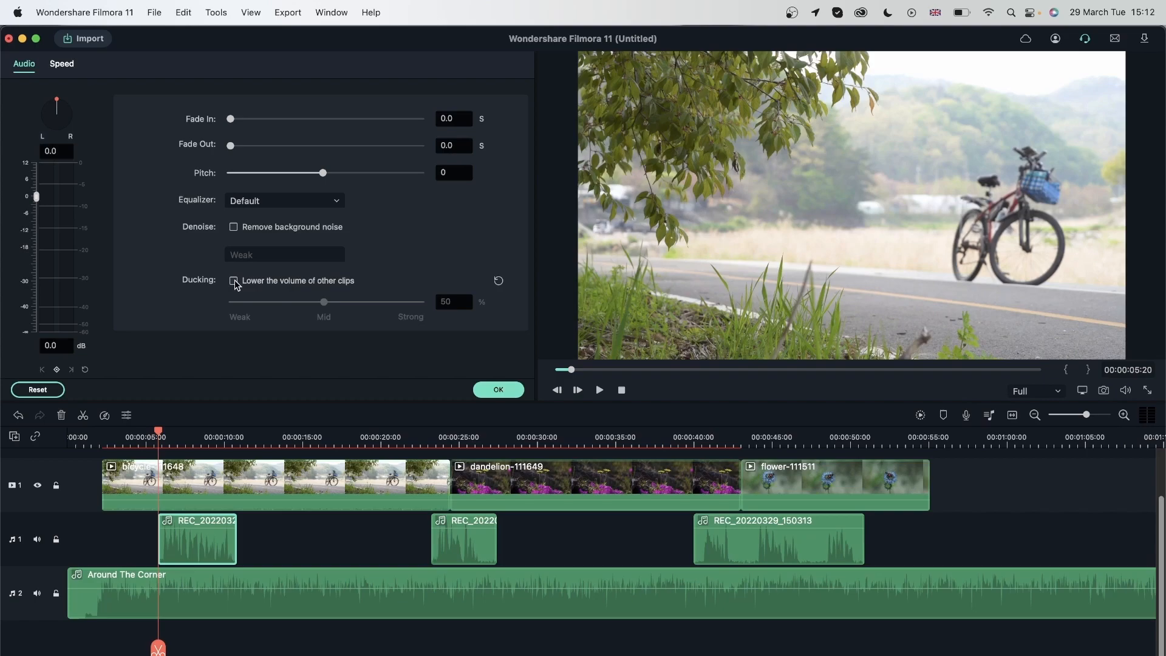
pyautogui.click(234, 282)
pyautogui.click(235, 282)
pyautogui.click(234, 282)
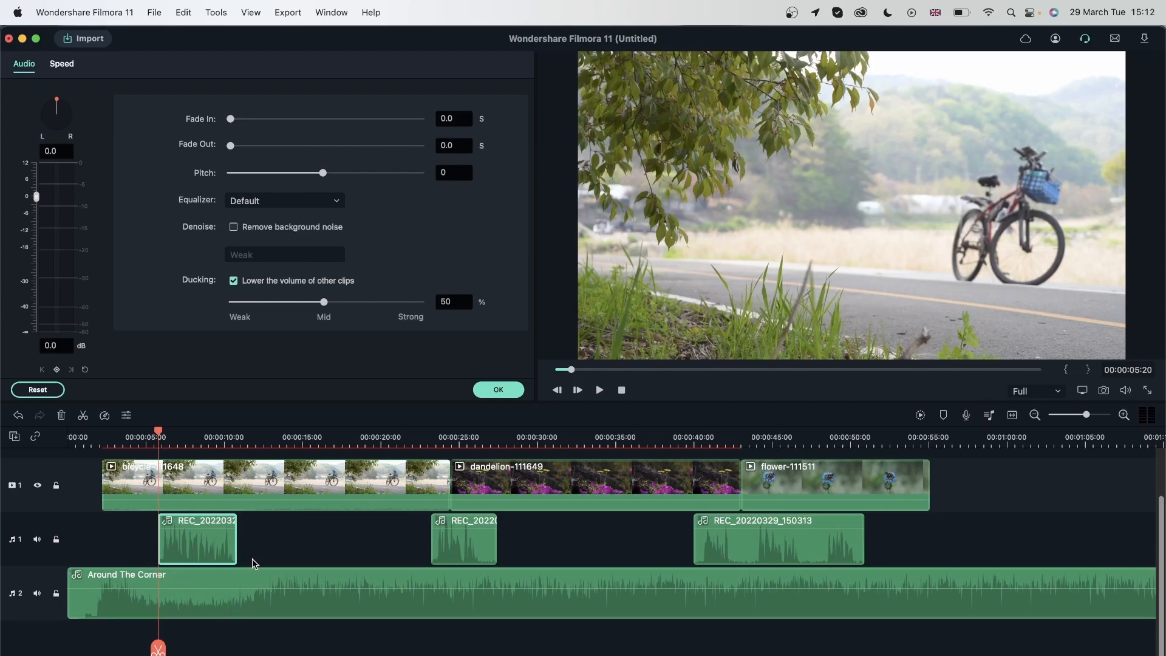
pyautogui.click(104, 439)
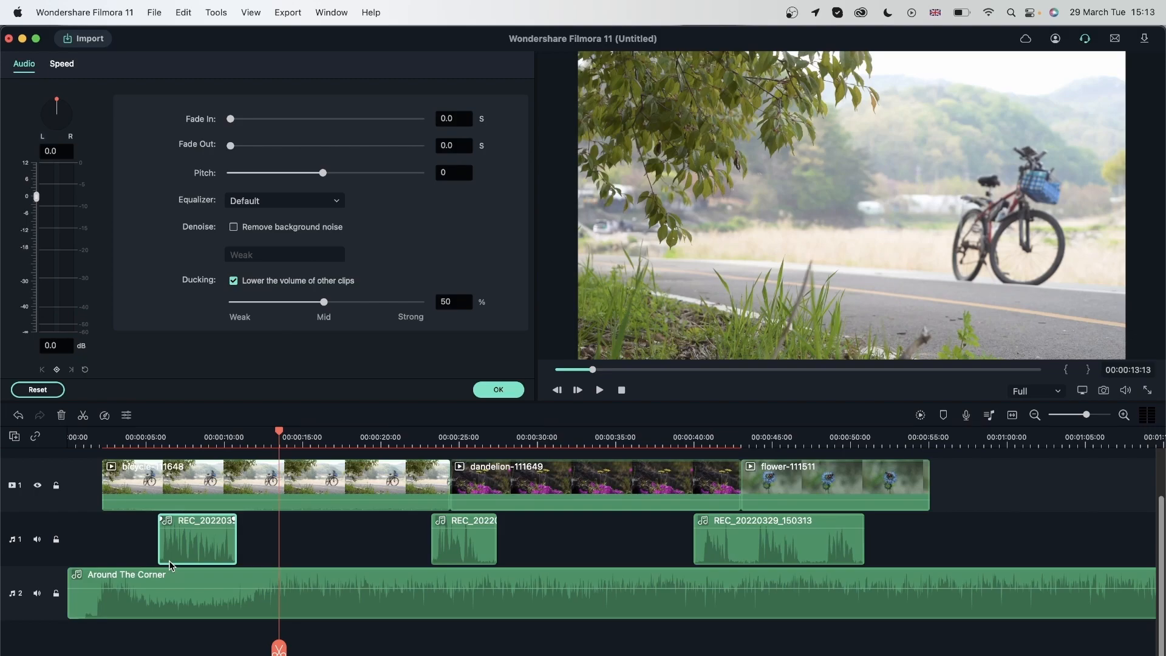
# Step: Enable ducking at 50% for the second recording so the other clips' volume is lowered
pyautogui.click(465, 548)
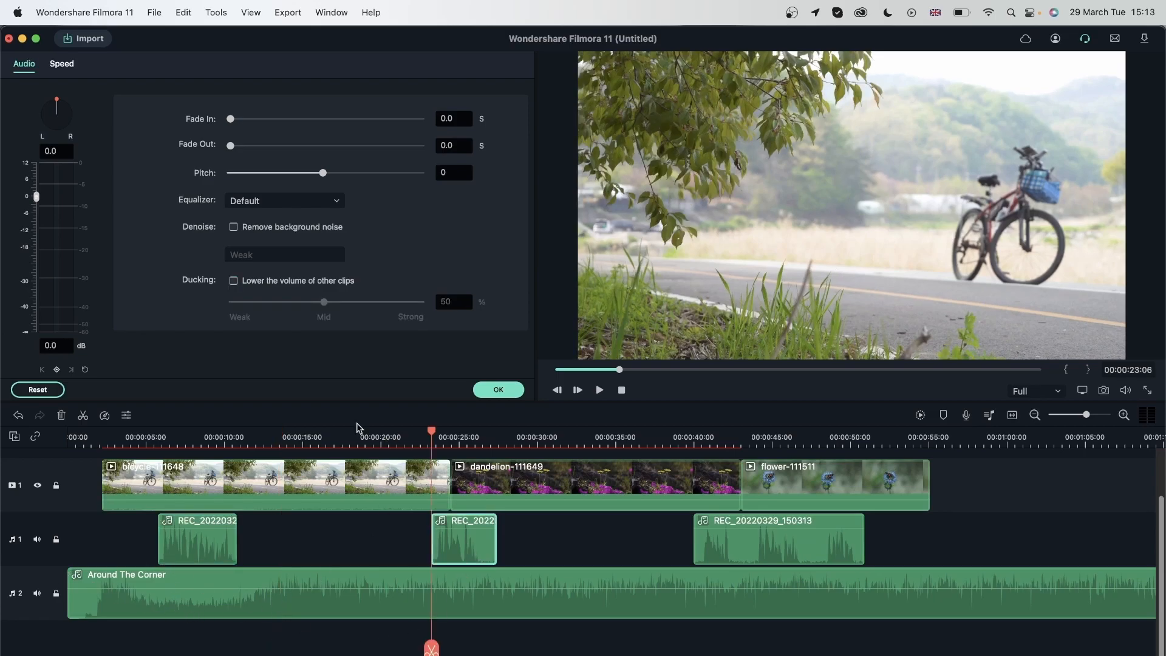
pyautogui.click(233, 281)
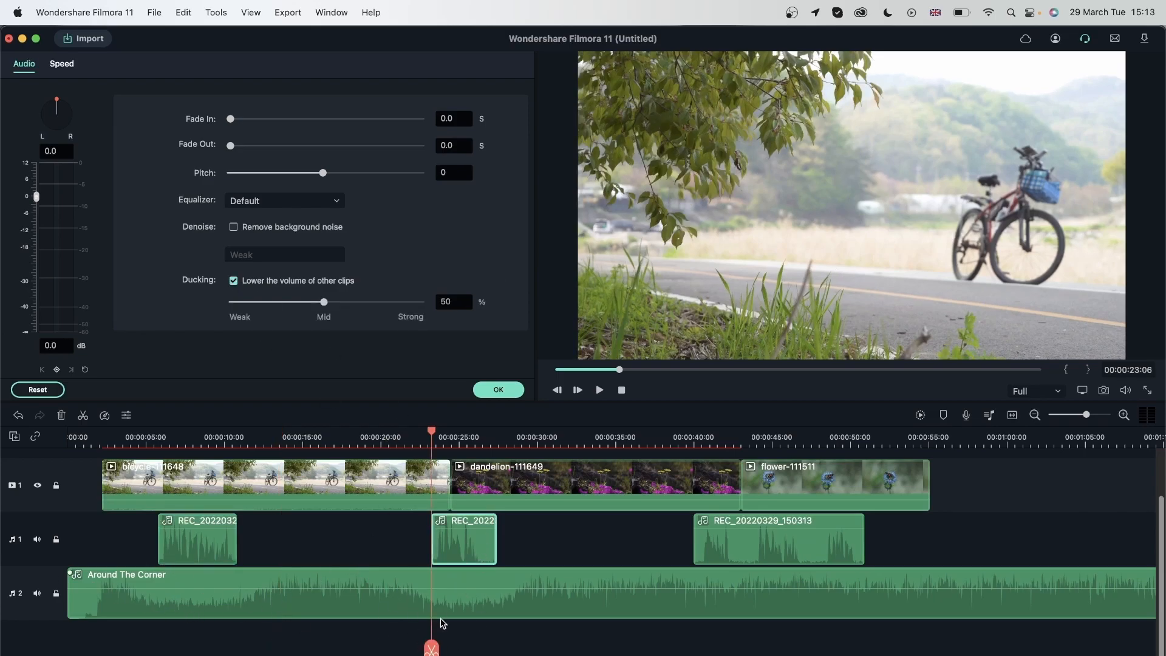
# Step: Enable ducking at 50% for the third recording and close its audio settings
pyautogui.click(806, 540)
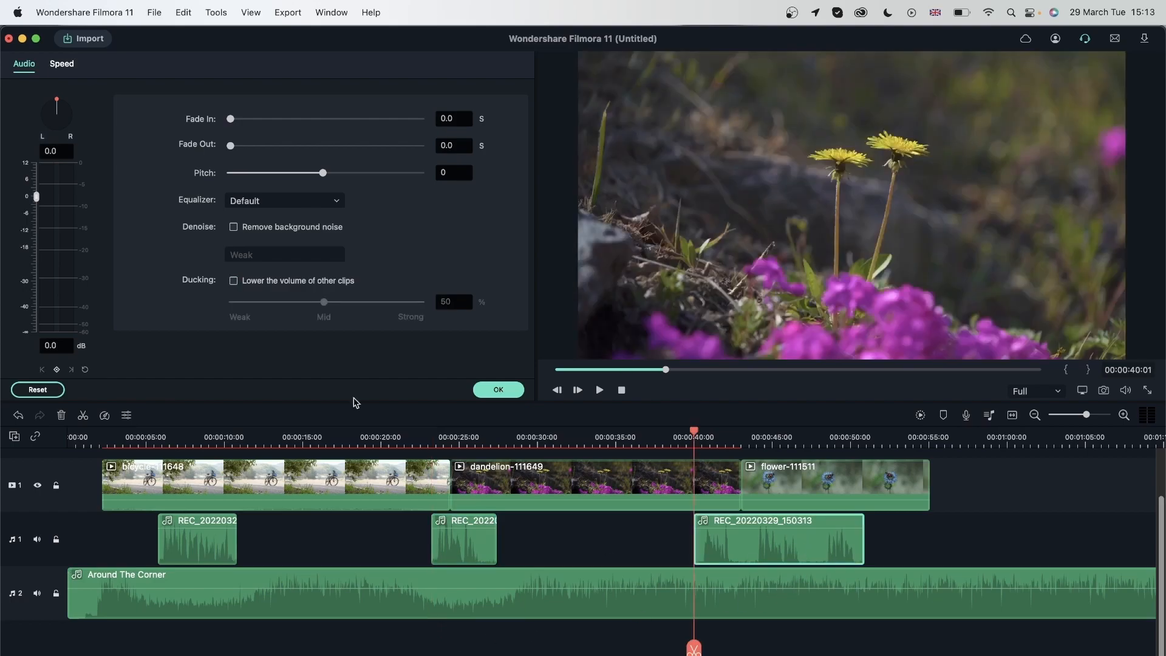
pyautogui.click(234, 280)
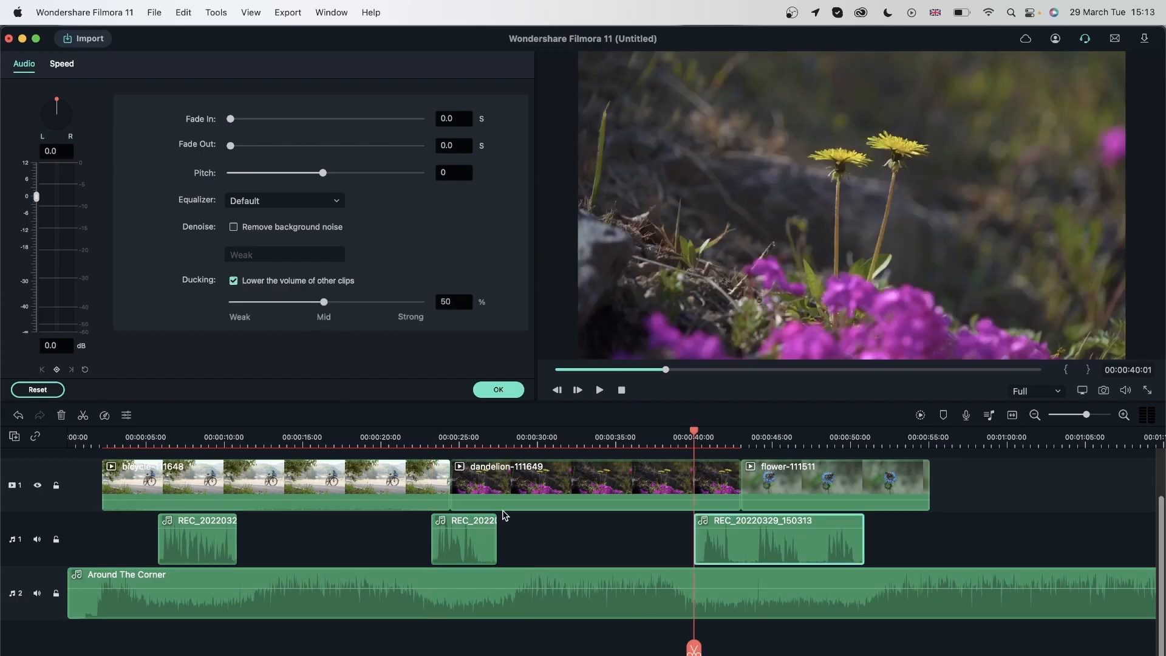
pyautogui.click(588, 538)
# Step: Examine the music waveform under and between the three recordings at several points along the timeline
pyautogui.click(621, 432)
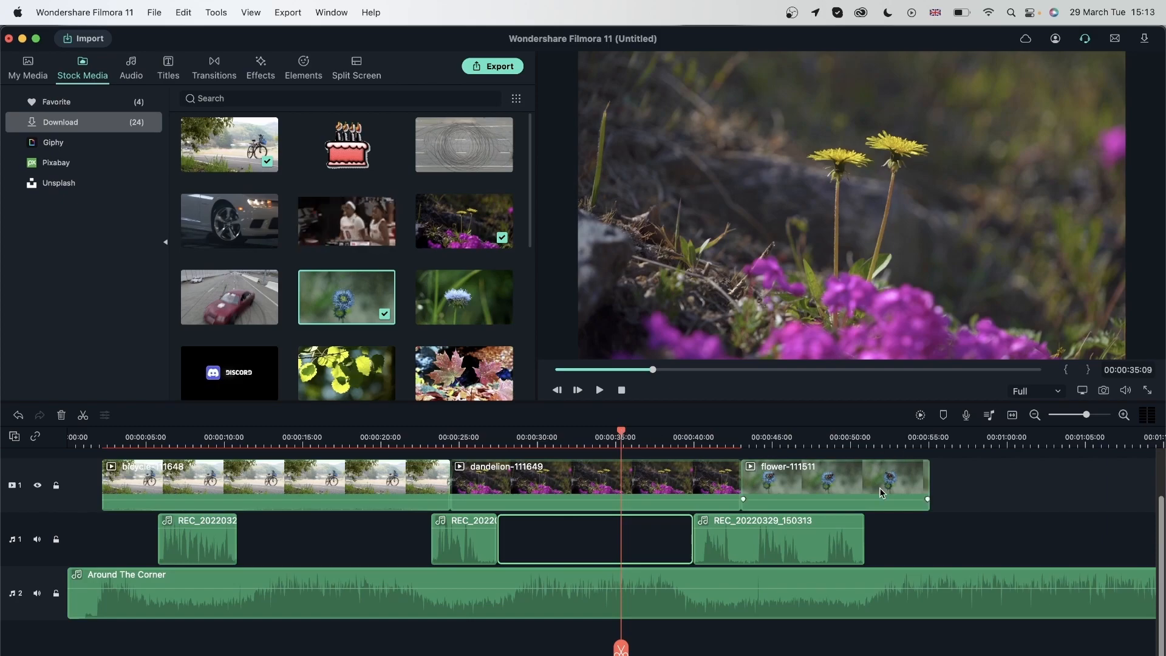
pyautogui.click(816, 434)
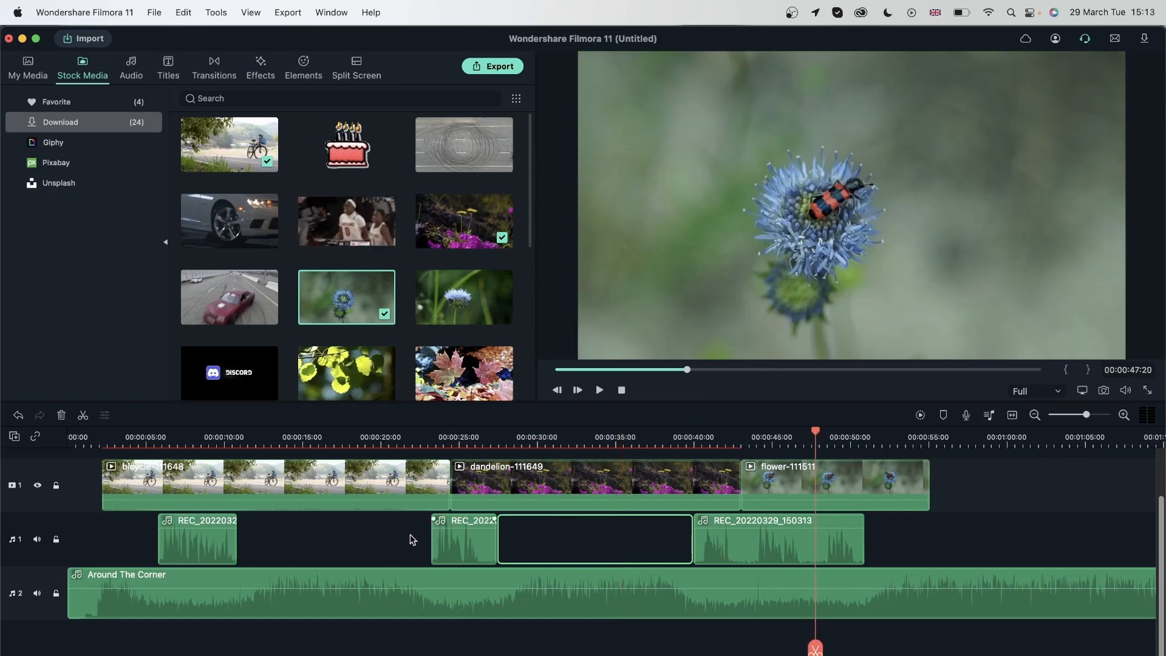
pyautogui.click(165, 440)
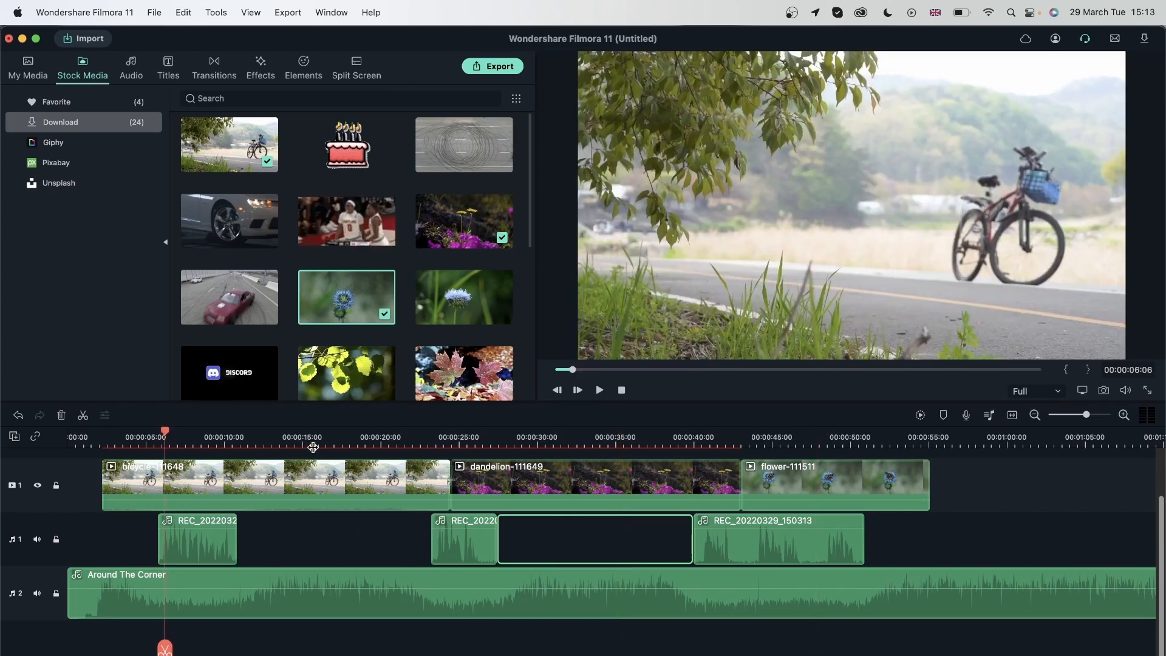
pyautogui.click(415, 439)
pyautogui.click(497, 438)
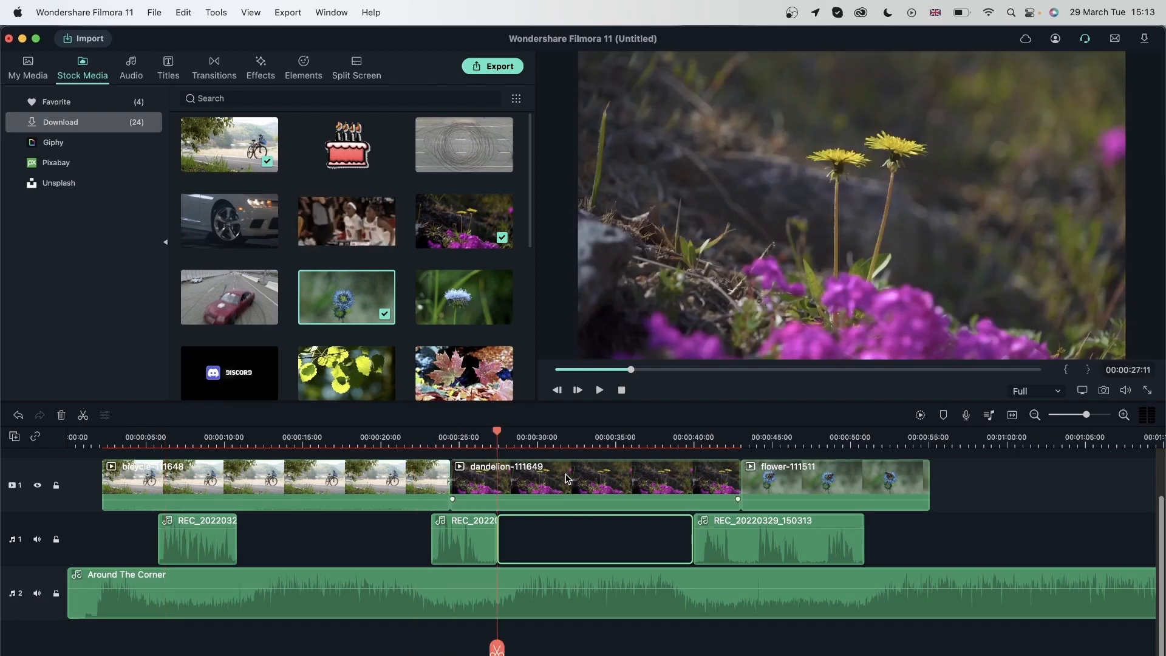
# Step: Select the Around The Corner music clip and undo the ducking applied for the recordings
pyautogui.click(333, 557)
pyautogui.click(366, 602)
pyautogui.press('super+z')
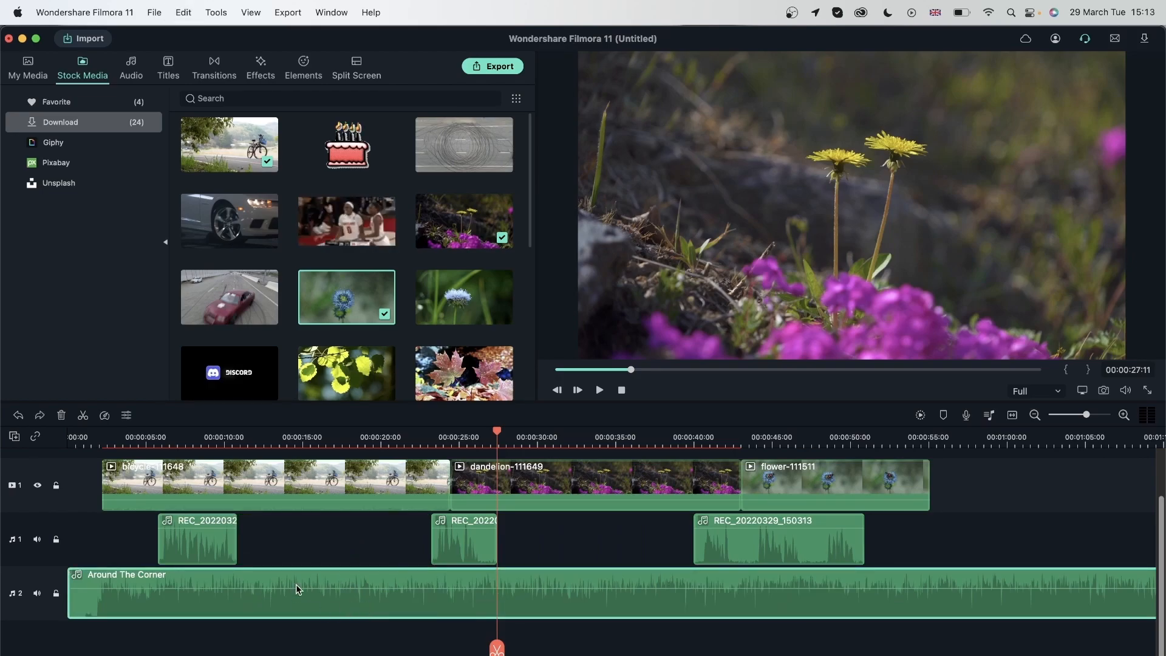
# Step: Split the music clip just before the first recording, at about 5 seconds
pyautogui.moveTo(148, 438); pyautogui.dragTo(146, 435)
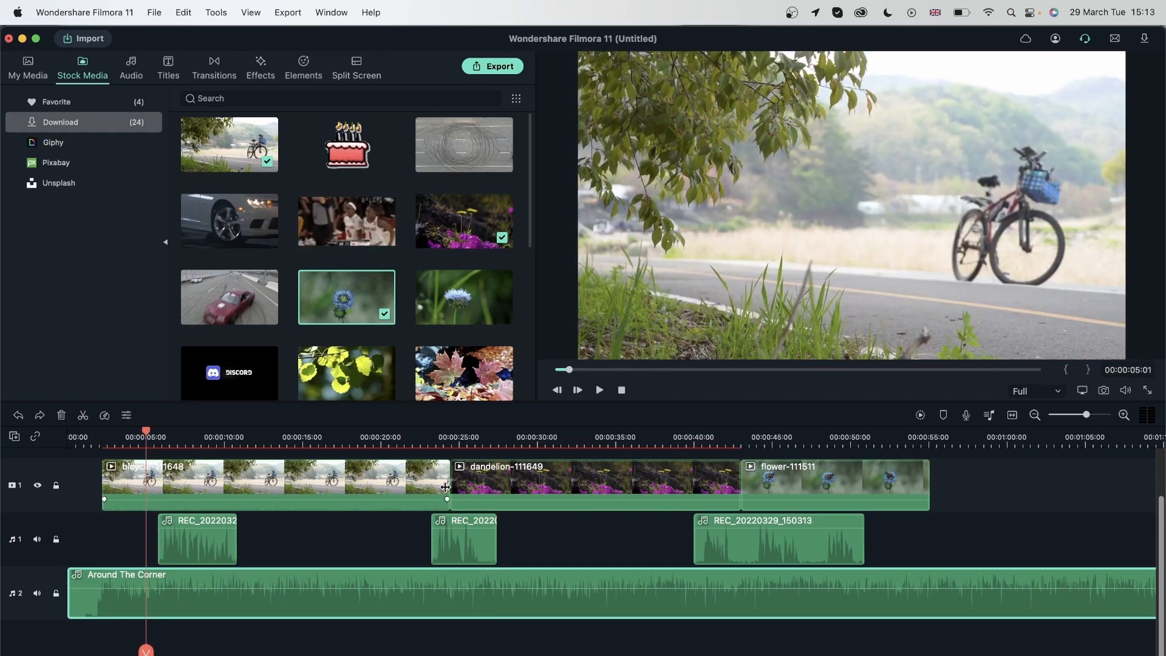
pyautogui.click(1124, 414)
pyautogui.click(1124, 414)
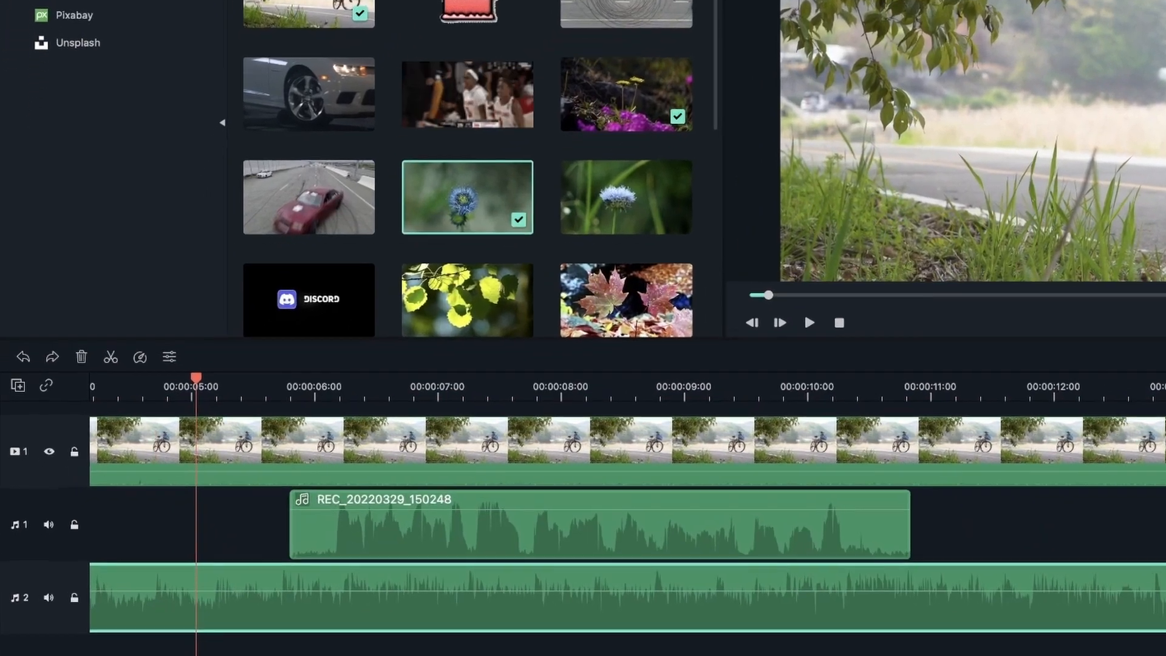
pyautogui.click(212, 388)
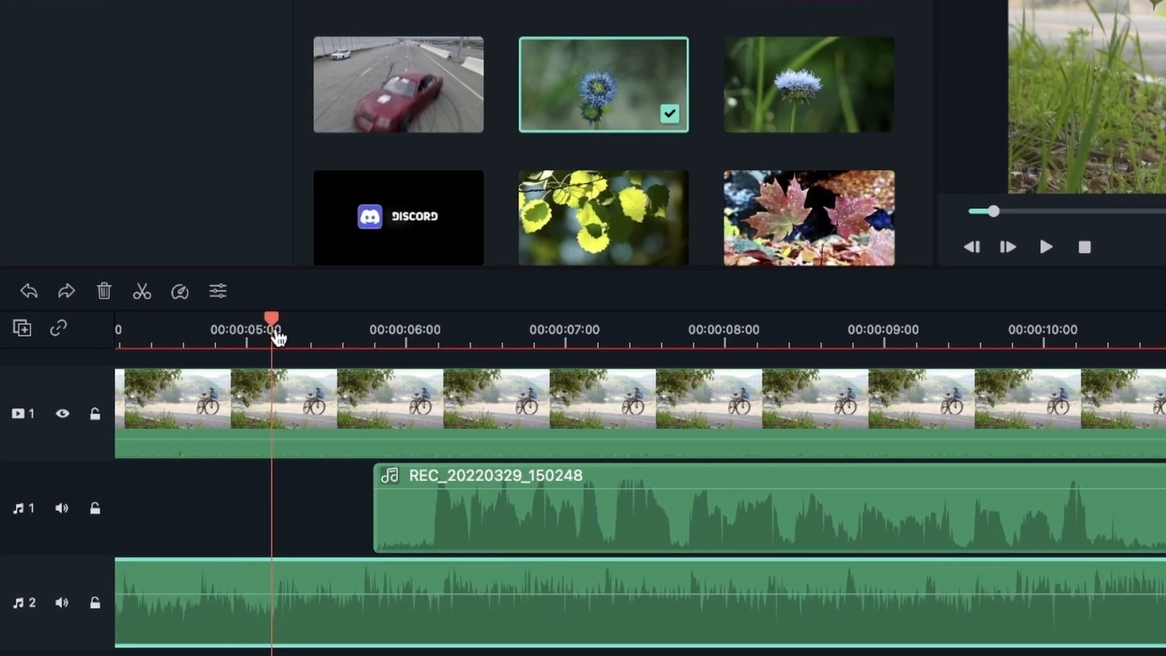
pyautogui.click(156, 653)
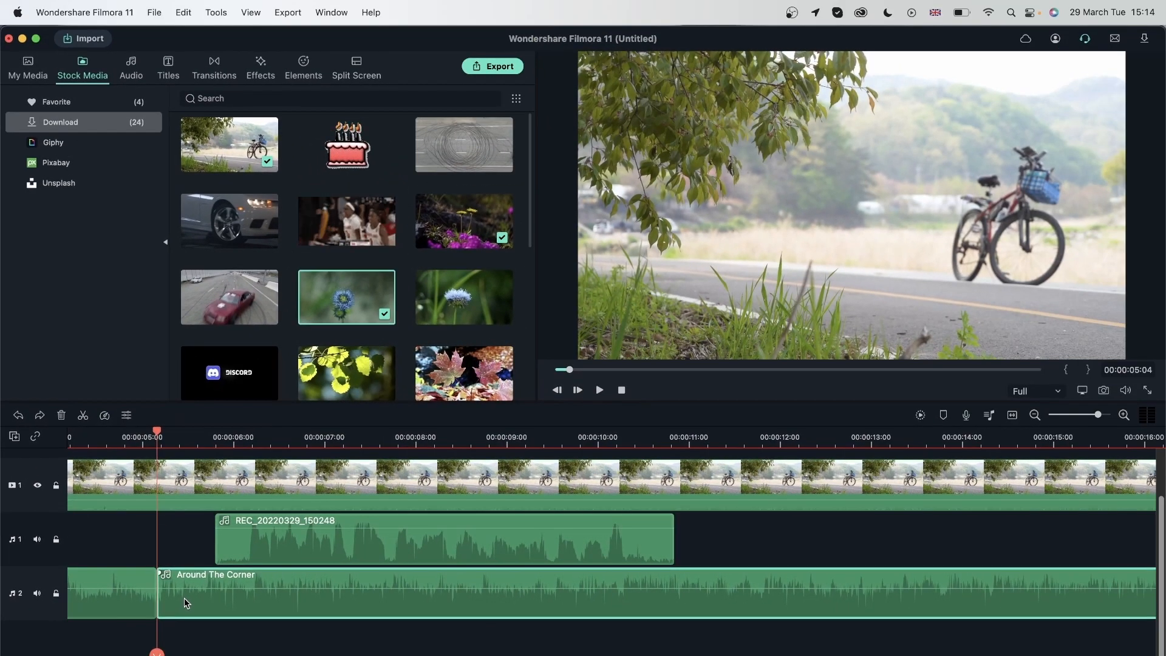
# Step: Split the music clip again shortly after the first recording ends, at 00:00:11:20
pyautogui.click(730, 436)
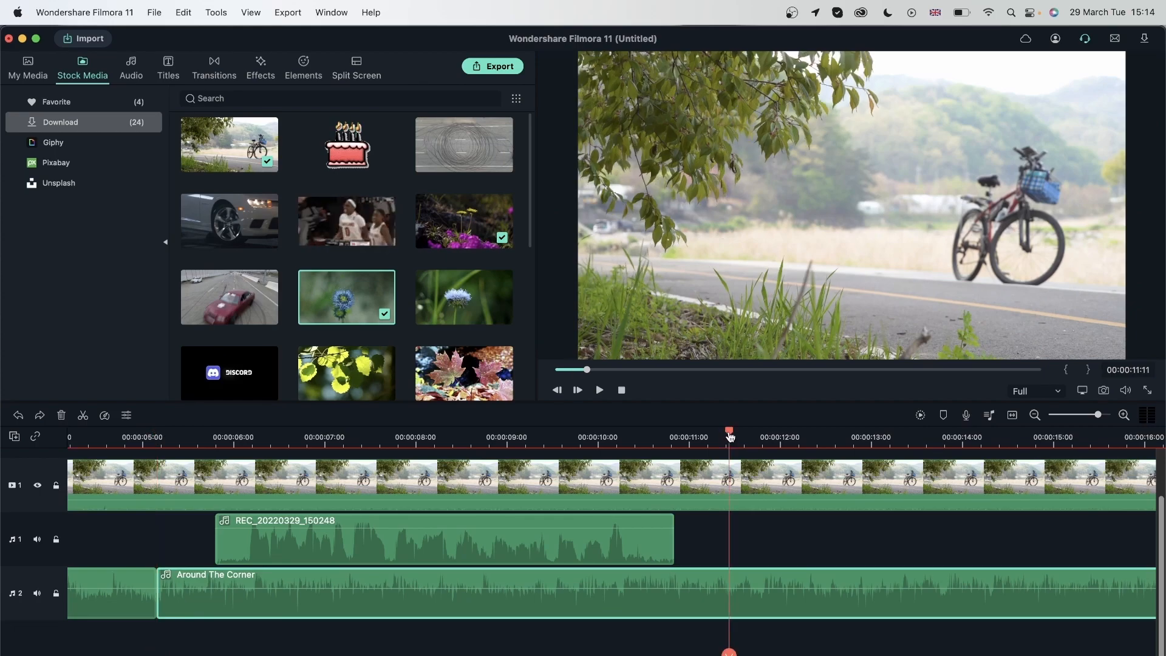
pyautogui.moveTo(733, 438)
pyautogui.mouseDown()
pyautogui.moveTo(759, 440)
pyautogui.moveTo(742, 439)
pyautogui.mouseUp()
pyautogui.click(762, 436)
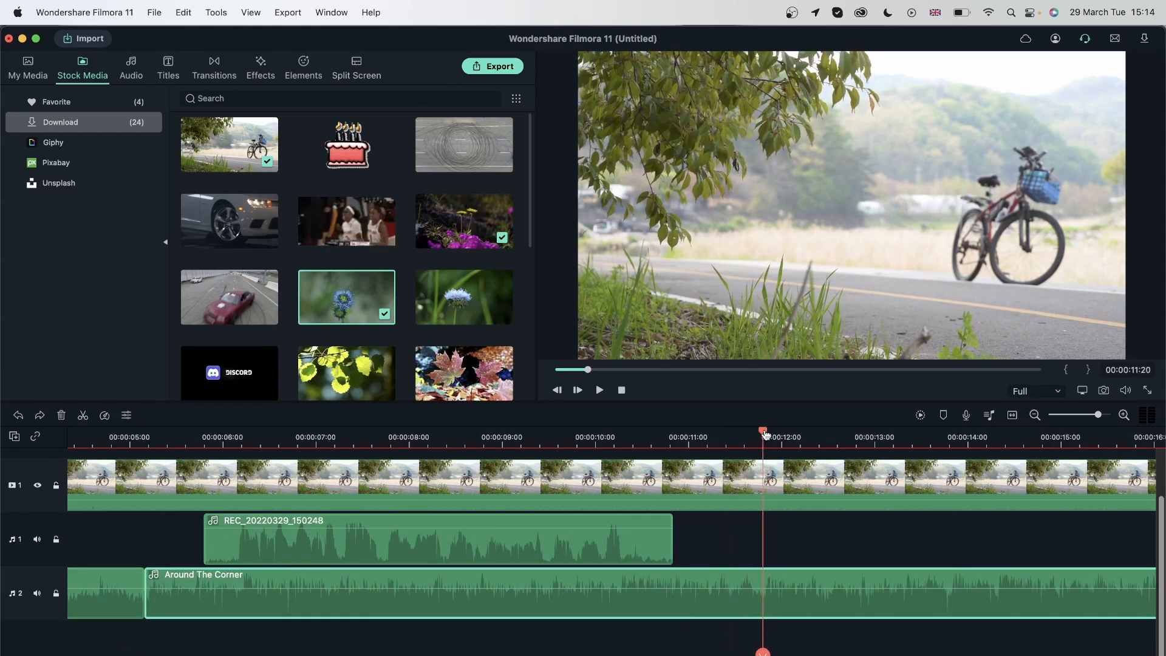
pyautogui.press('super+b')
# Step: Lower the volume of the music segment under the first recording to about -20.55 dB
pyautogui.click(441, 590)
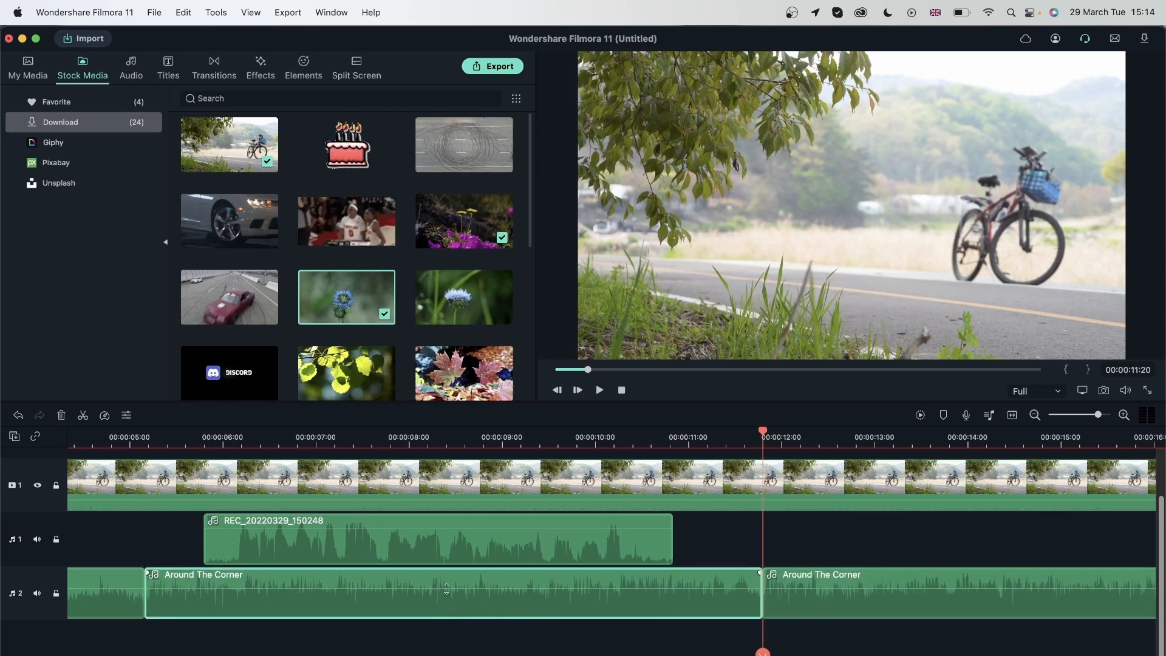
pyautogui.moveTo(442, 589); pyautogui.dragTo(446, 595)
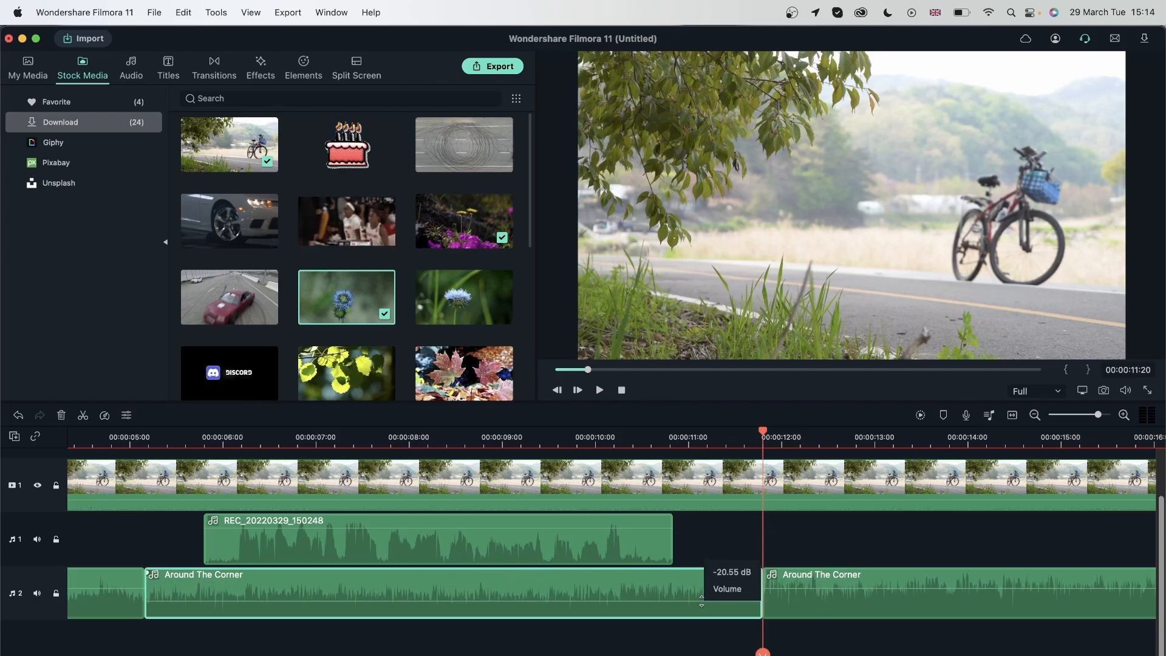
pyautogui.click(1035, 416)
pyautogui.click(230, 600)
pyautogui.click(308, 588)
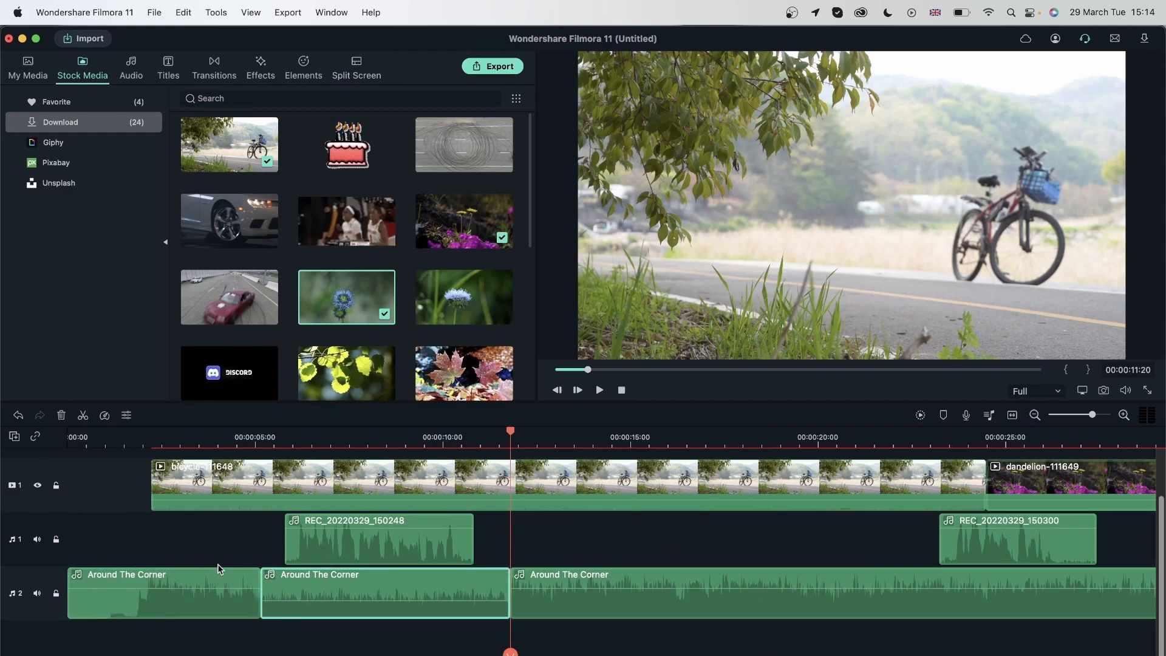
# Step: Play the transitions into and out of the quieter music segment, from about 4 and 11 seconds
pyautogui.click(224, 436)
pyautogui.press('space')
pyautogui.press('space')
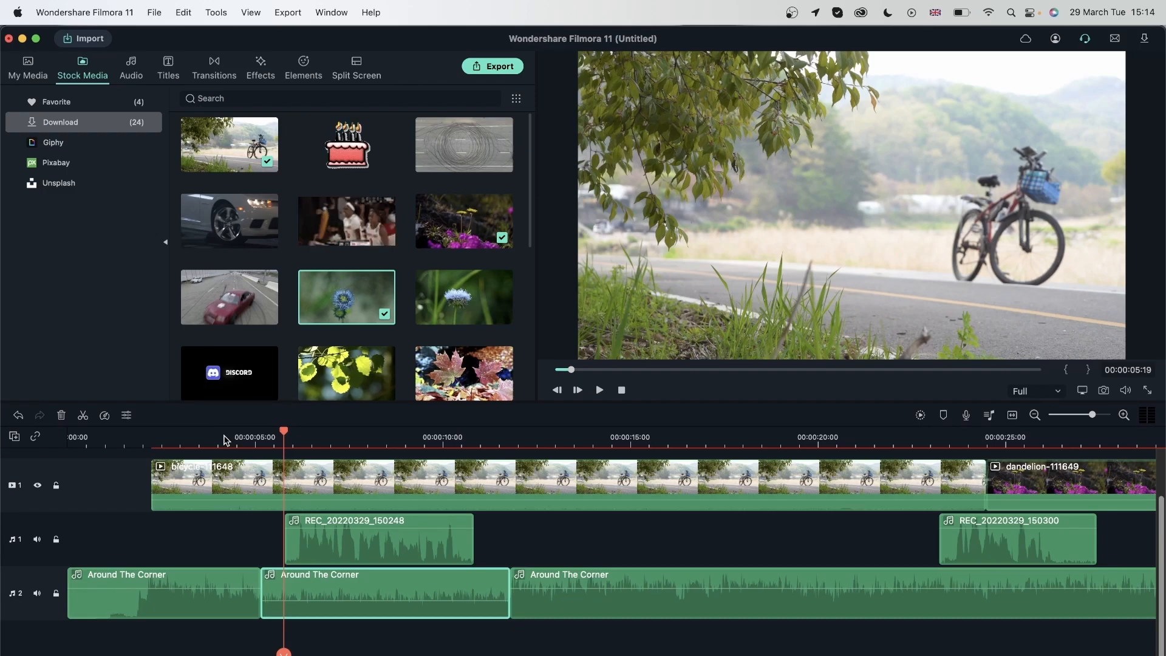
pyautogui.click(224, 439)
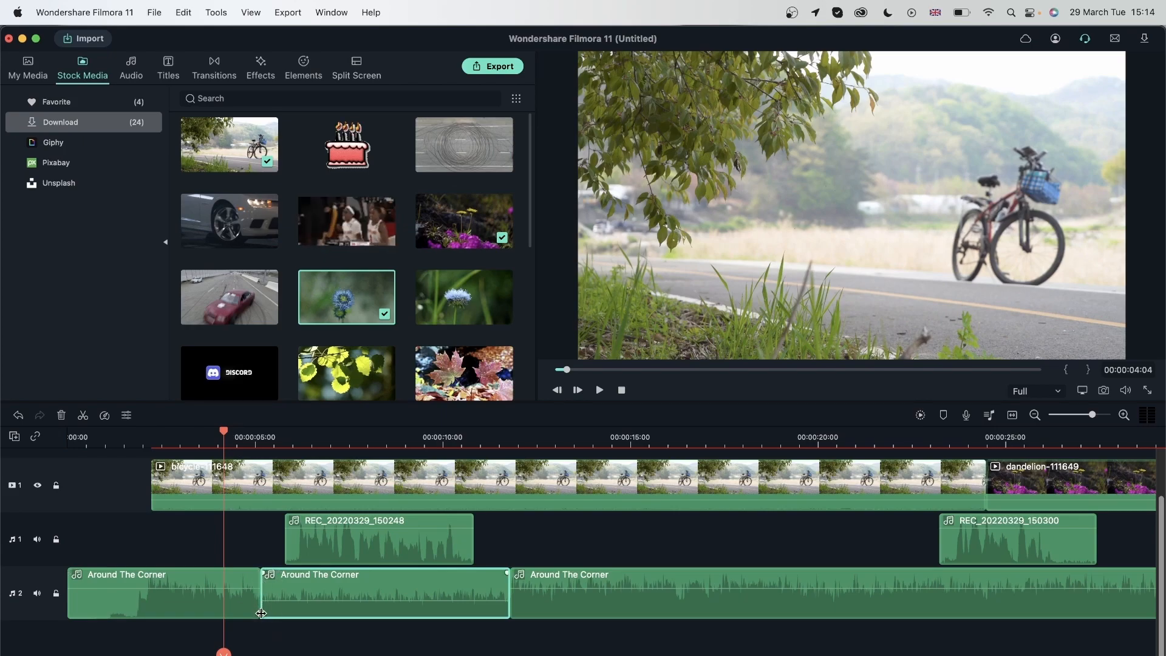
pyautogui.click(485, 440)
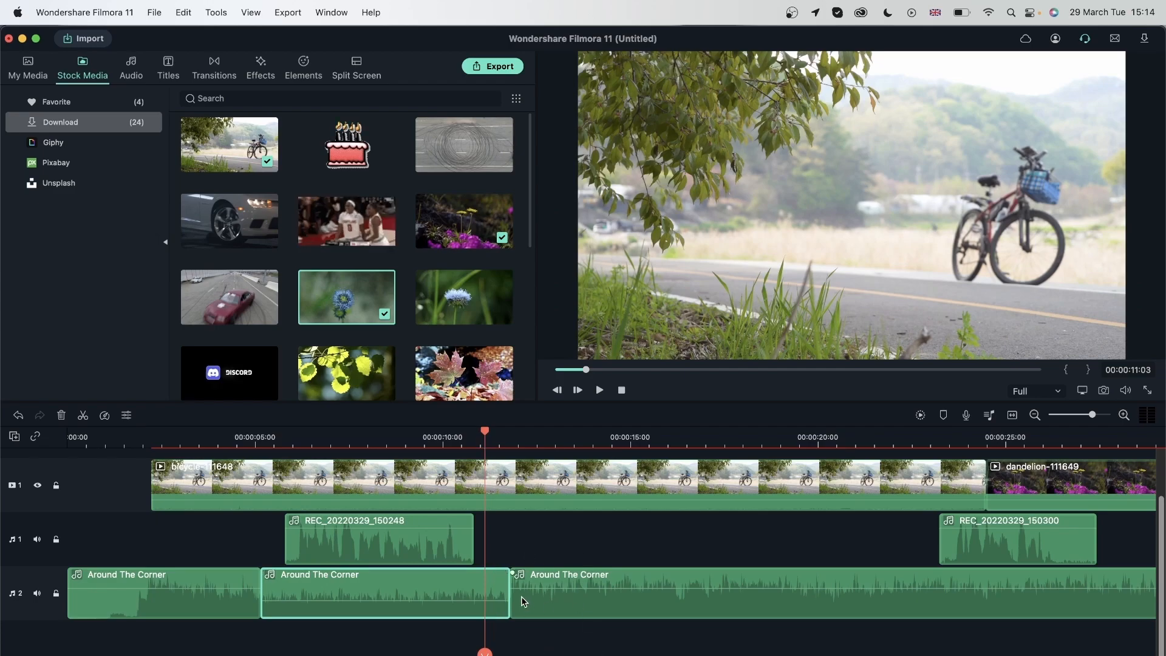
pyautogui.click(470, 447)
pyautogui.press('space')
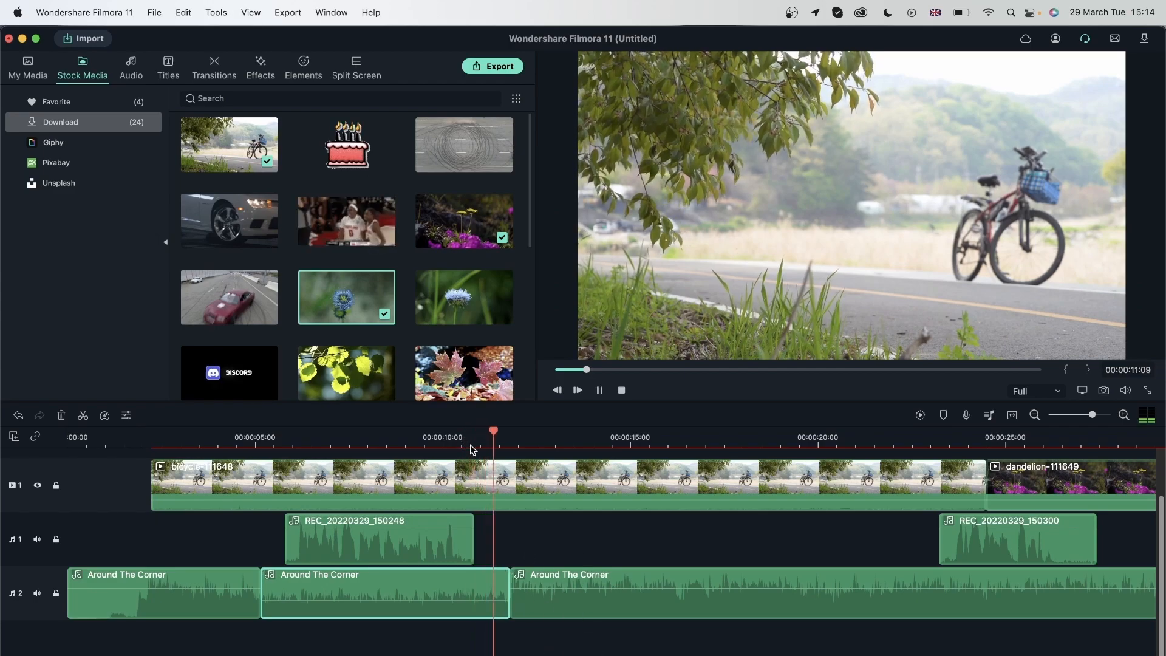
pyautogui.press('space')
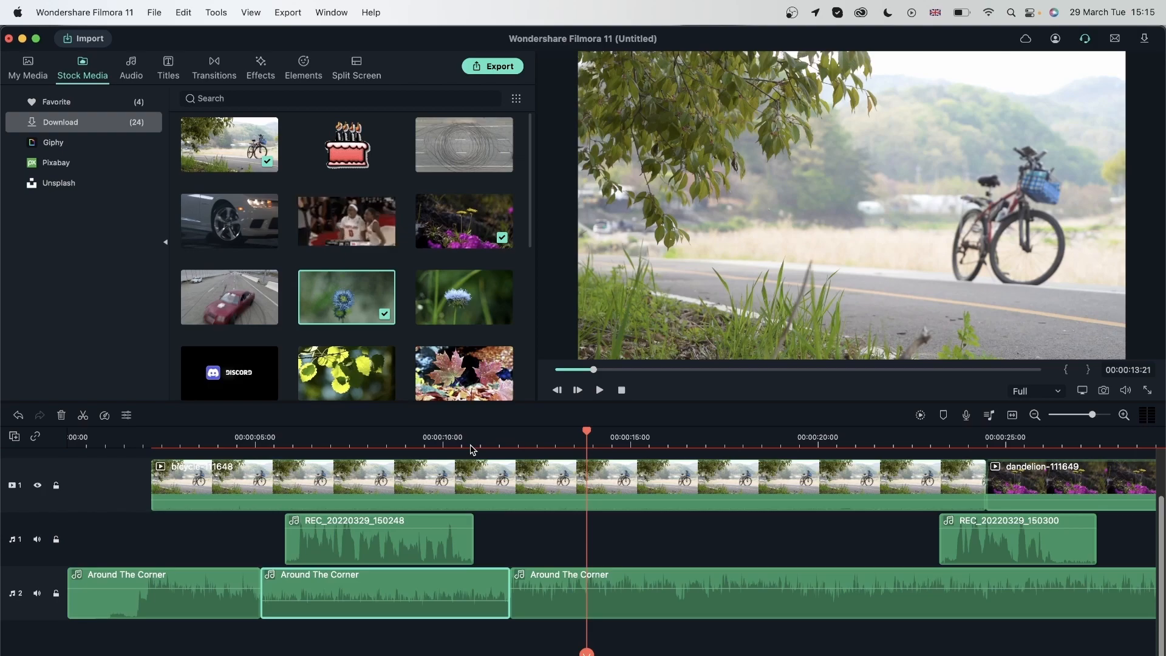
# Step: Undo the manual volume reduction and both splits of the music clip
pyautogui.press('super+z')
pyautogui.press('super+z')
pyautogui.press('super+z')
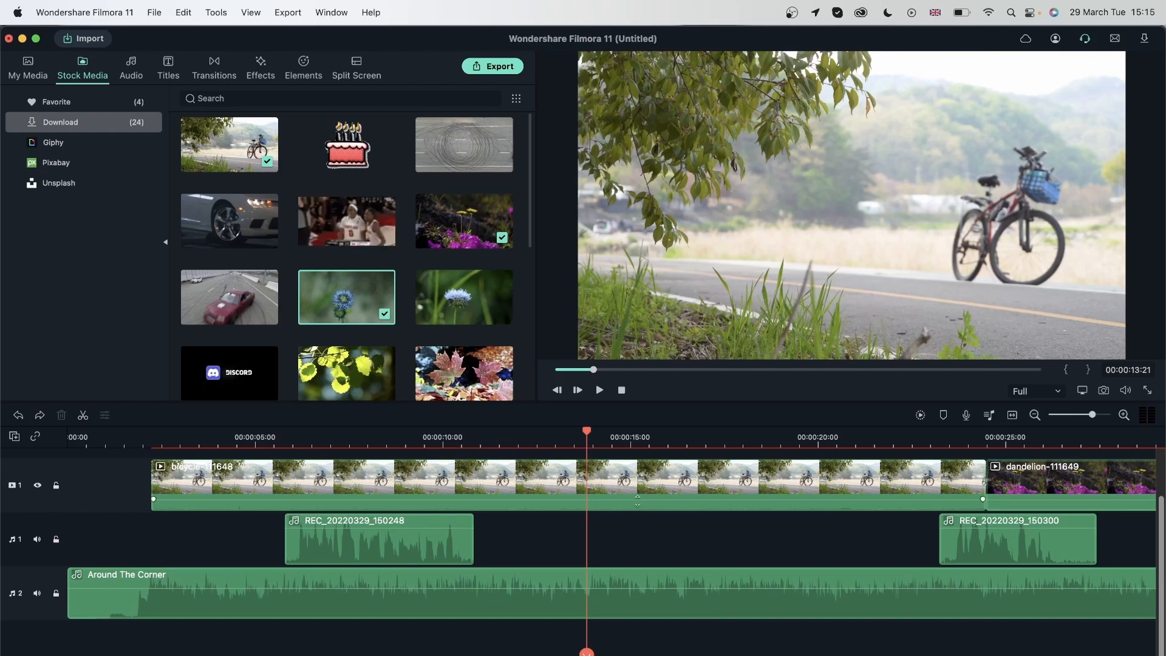
# Step: Open the first recording's audio settings and enable ducking at 50% to lower the other clips' volume
pyautogui.click(624, 495)
pyautogui.scroll(2, 598, 552)
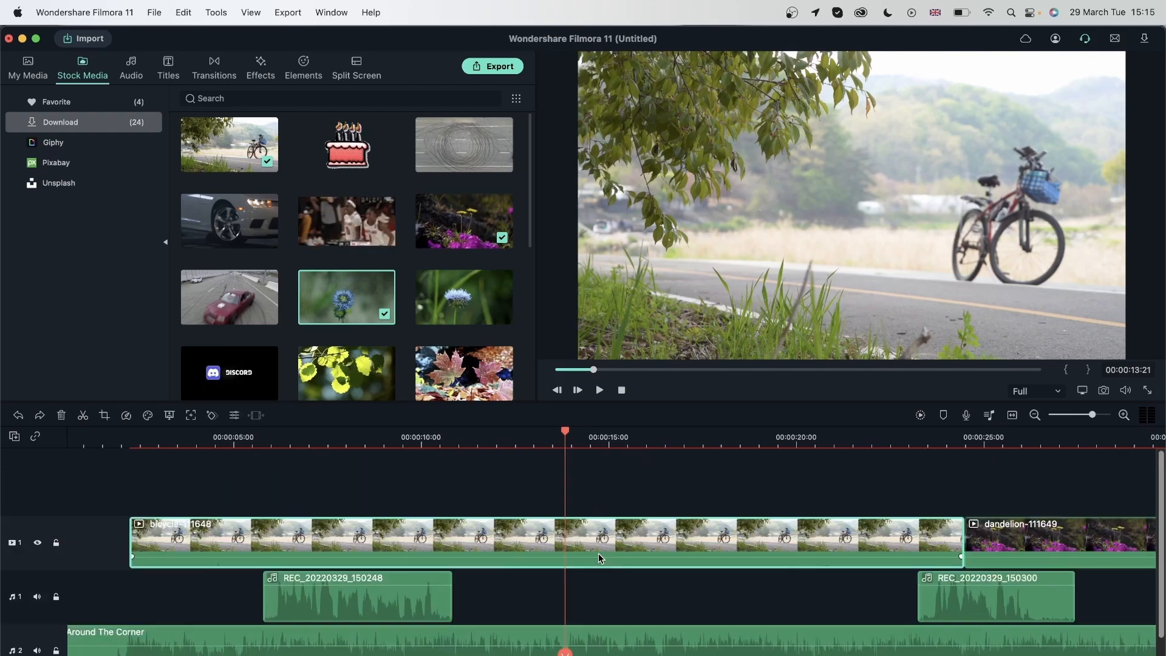
pyautogui.click(1034, 415)
pyautogui.click(823, 604)
pyautogui.click(989, 593)
pyautogui.doubleClick(477, 598)
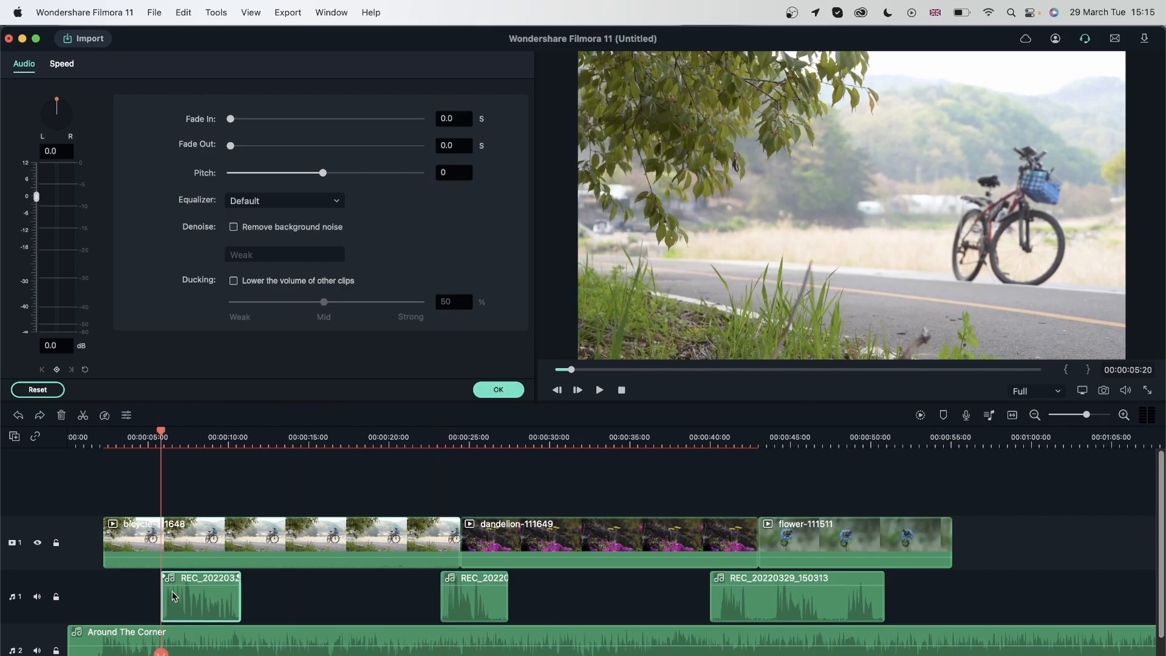
pyautogui.click(233, 281)
# Step: Enable ducking at 50% for both the second and third recordings, and close the audio settings
pyautogui.click(502, 598)
pyautogui.click(234, 280)
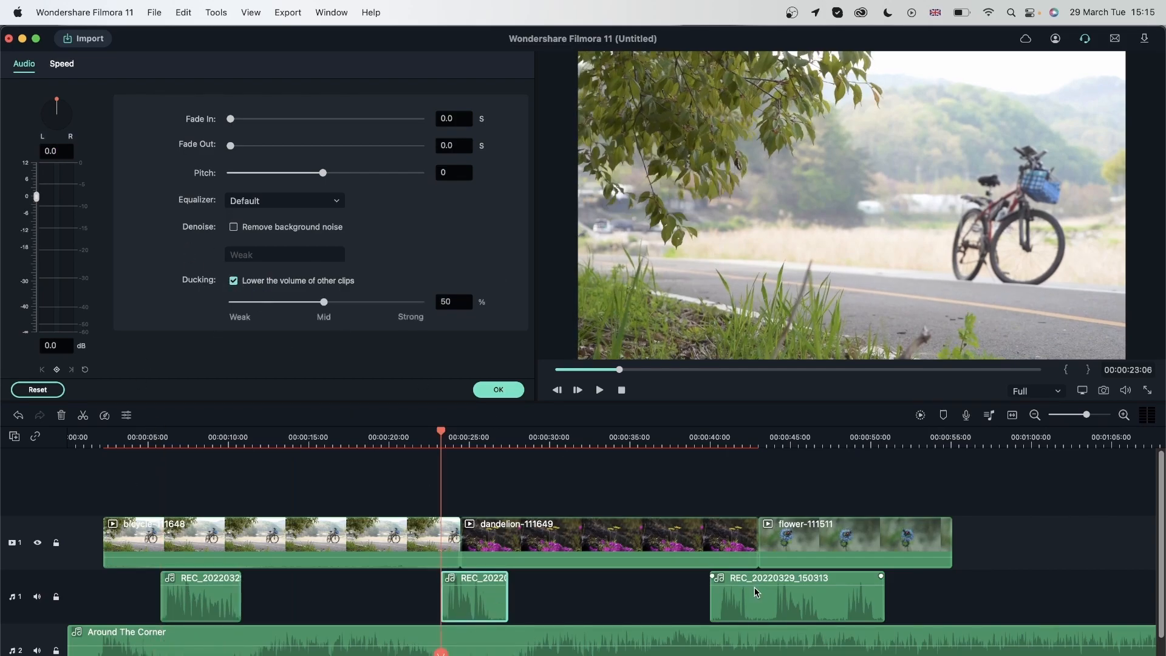
pyautogui.click(757, 592)
pyautogui.click(234, 281)
pyautogui.scroll(-1, 297, 518)
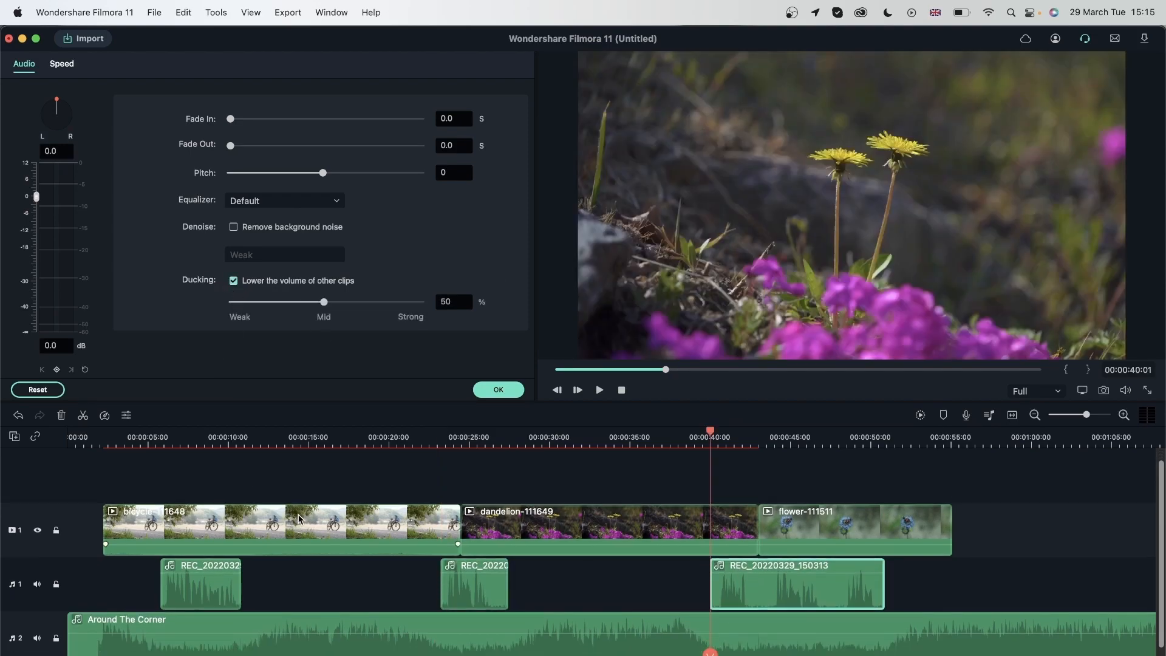
pyautogui.scroll(-1, 298, 517)
pyautogui.click(498, 390)
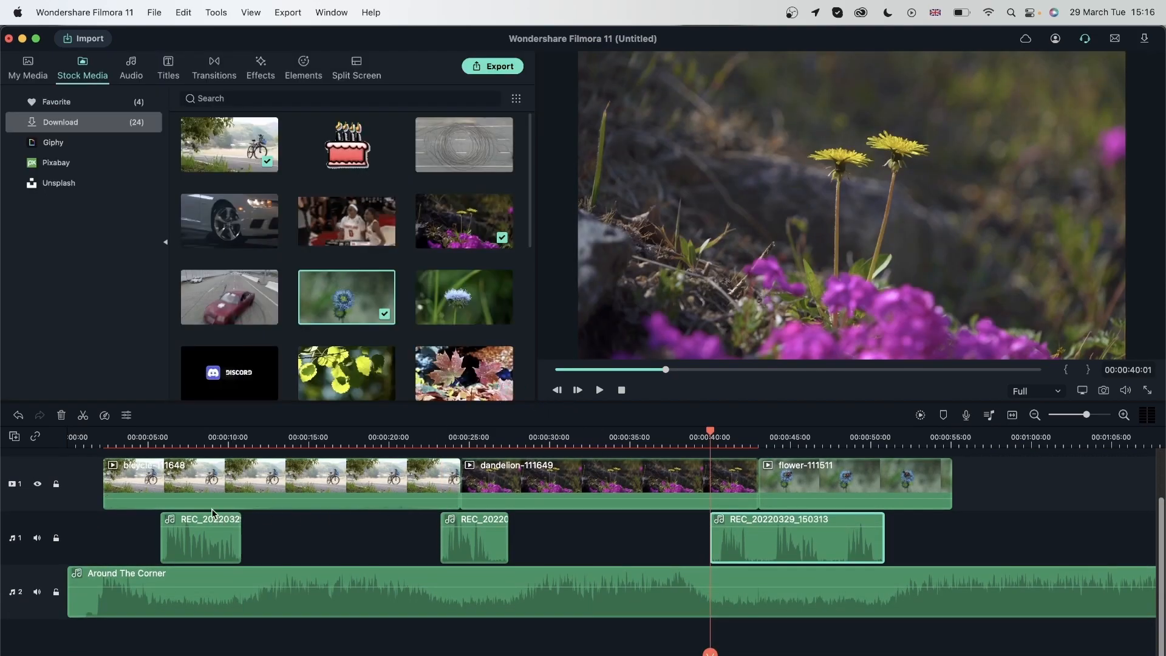
# Step: Play the timeline around each of the three recordings, starting from about 3, 20 and 37 seconds
pyautogui.click(117, 438)
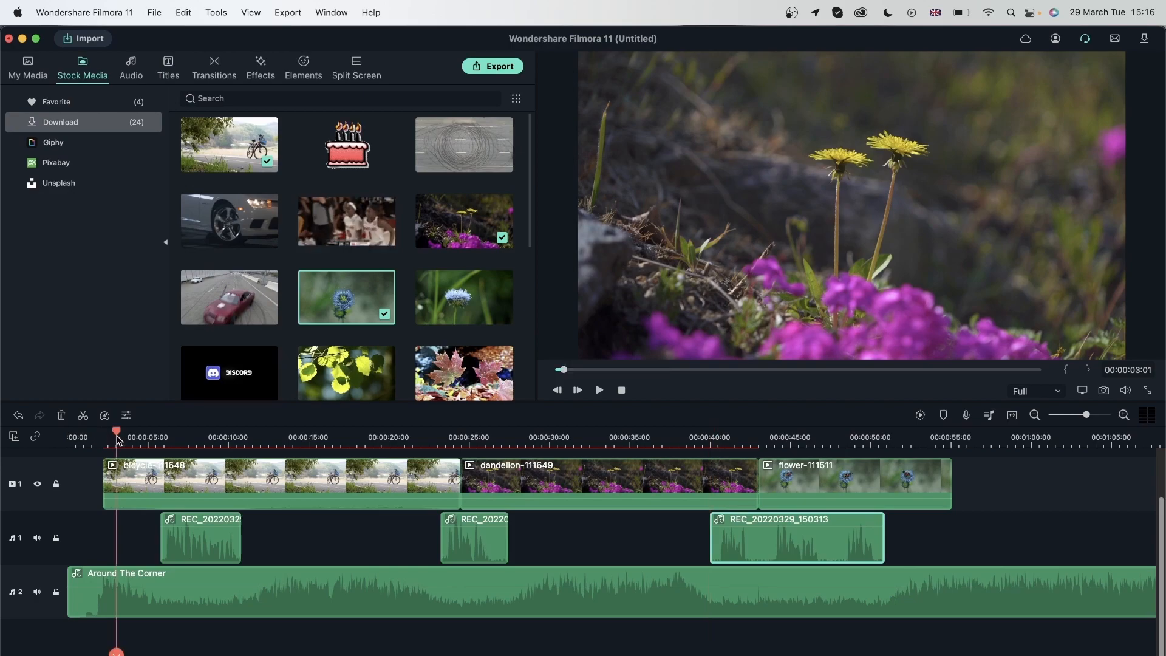
pyautogui.press('space')
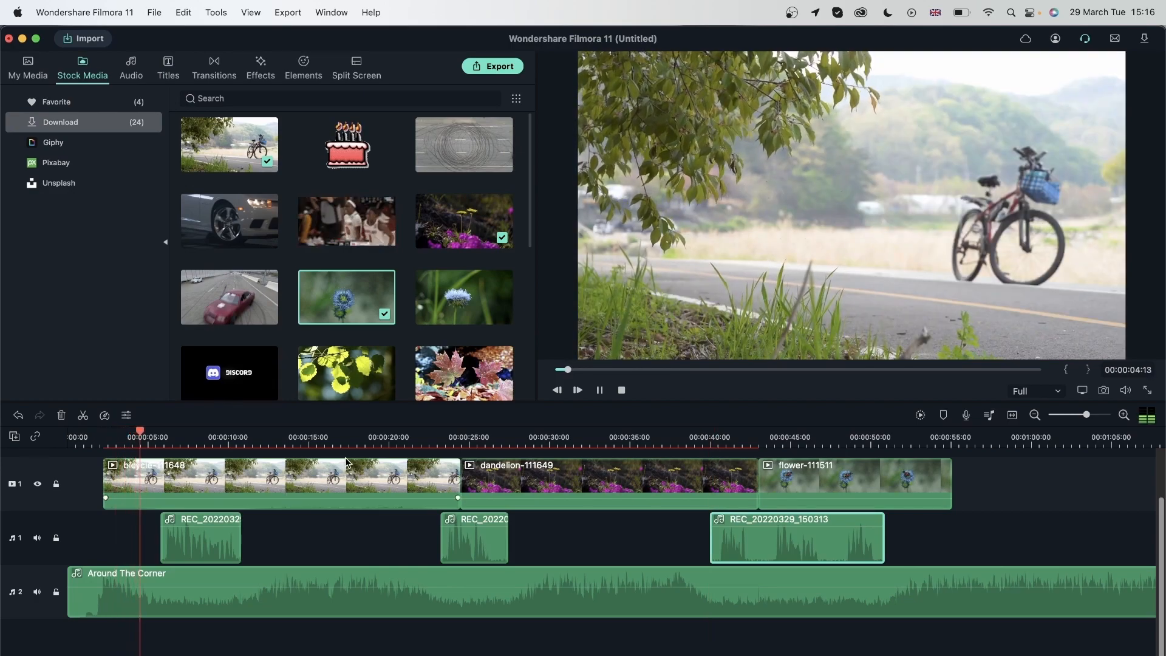
pyautogui.click(394, 438)
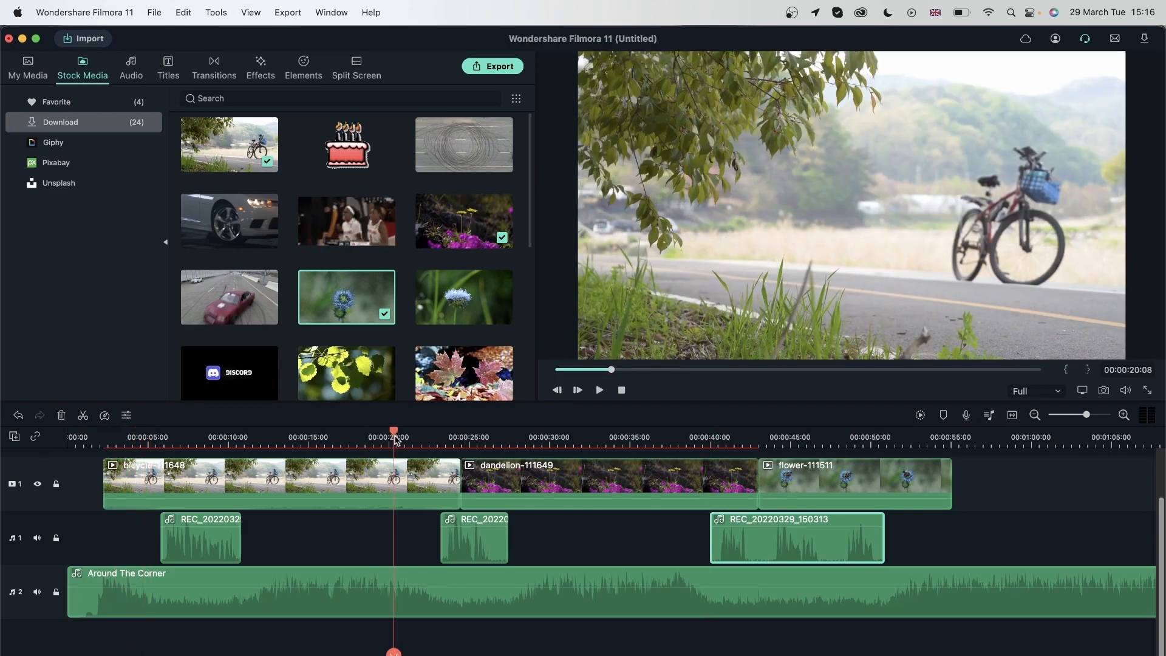
pyautogui.press('space')
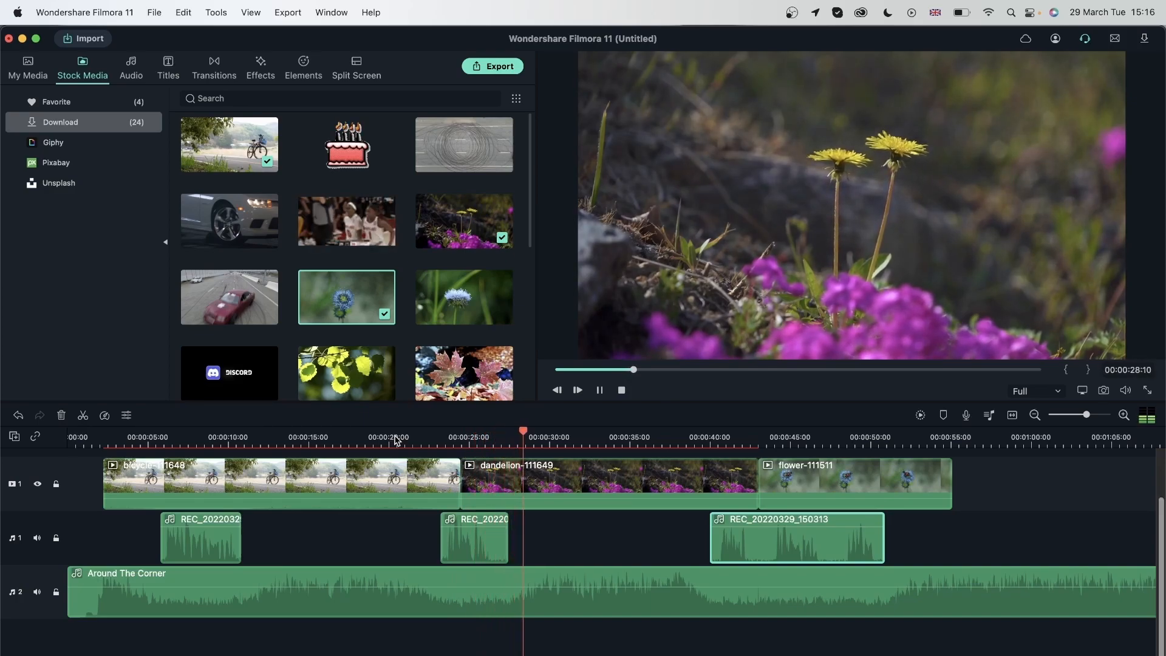
pyautogui.click(666, 443)
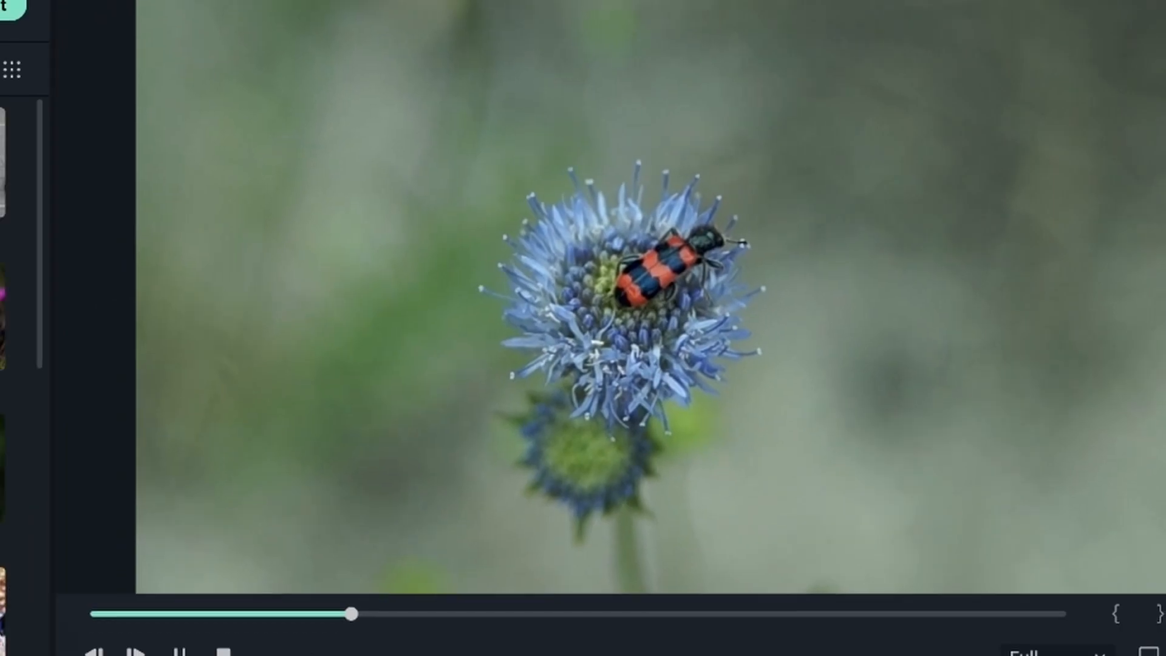
pyautogui.click(179, 654)
pyautogui.click(913, 551)
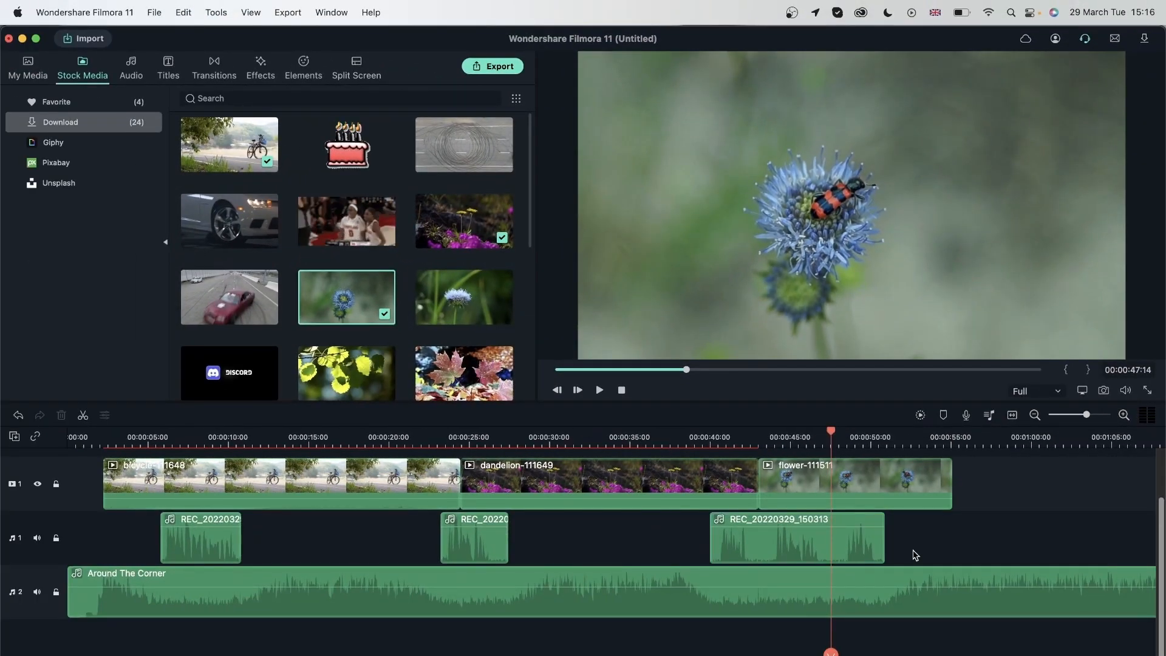
# Step: Open the third recording's audio settings and enable background noise removal
pyautogui.doubleClick(780, 538)
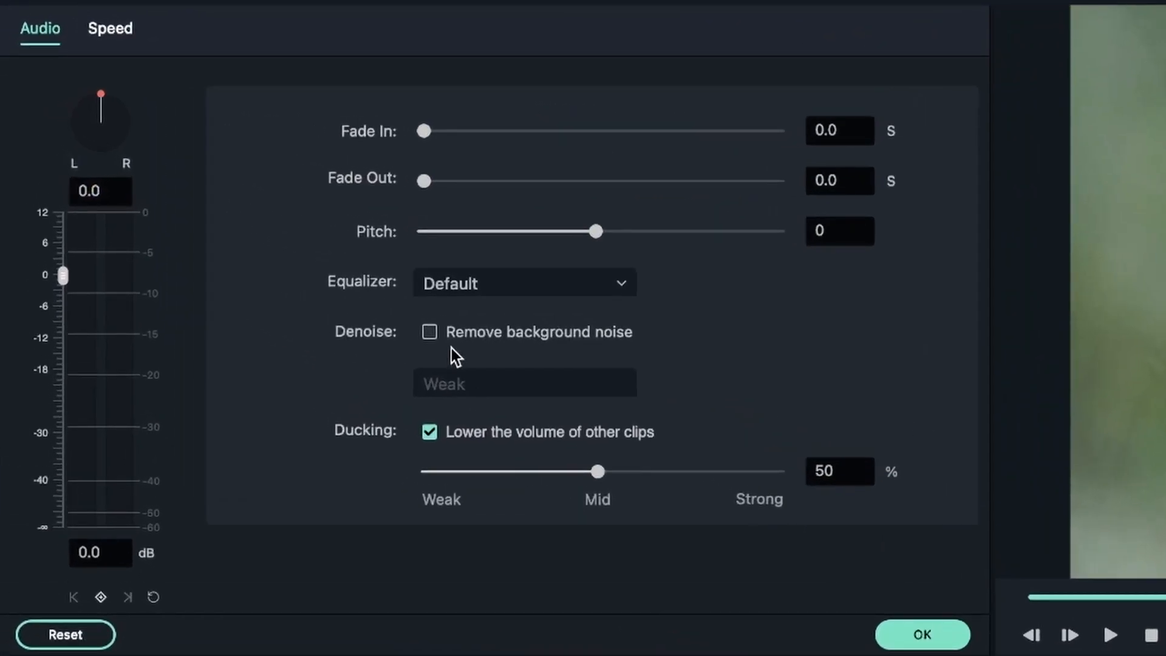
pyautogui.click(430, 332)
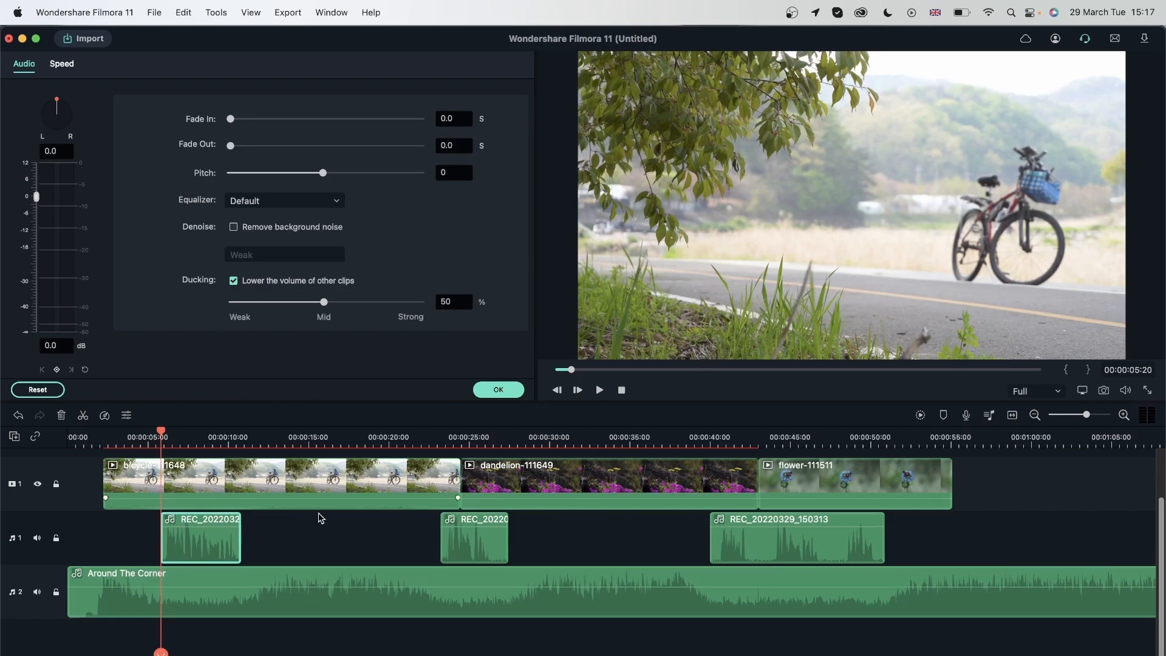
# Step: Try weak background noise removal on the first recording, playing it with and without the option before switching it off
pyautogui.press('space')
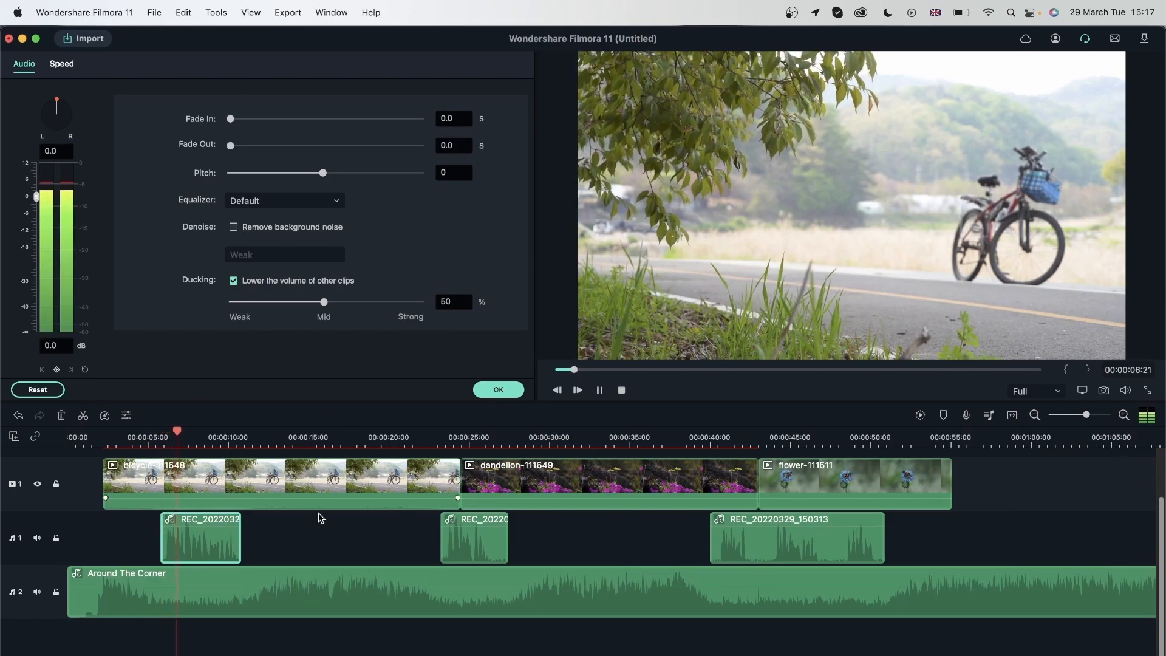
pyautogui.press('space')
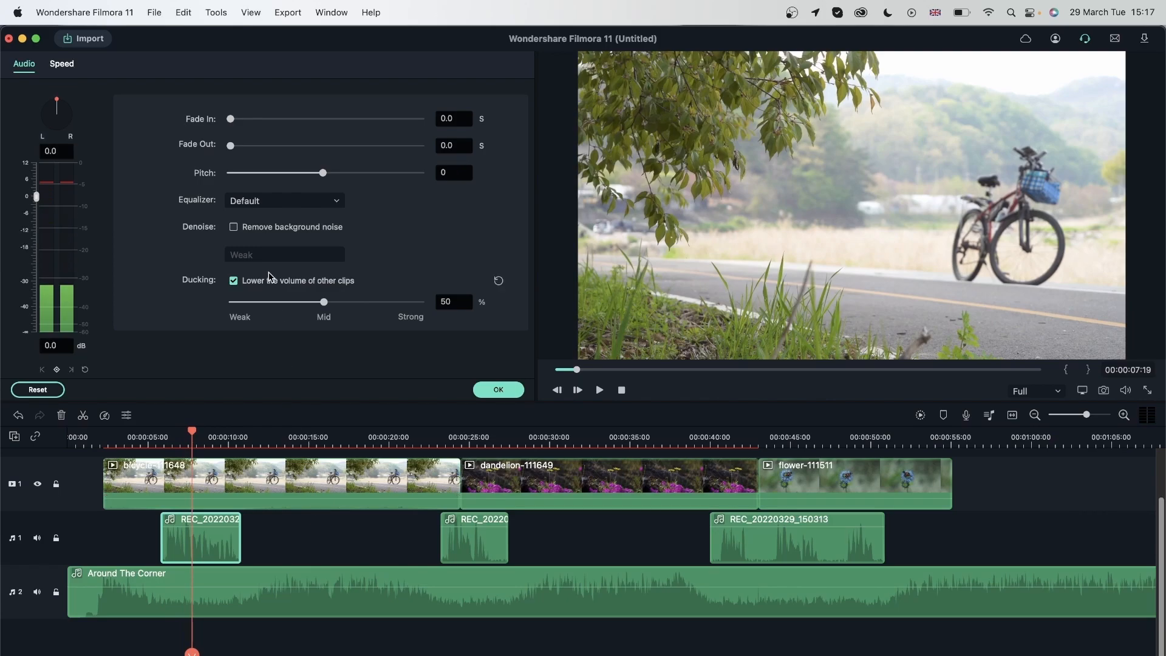
pyautogui.click(234, 229)
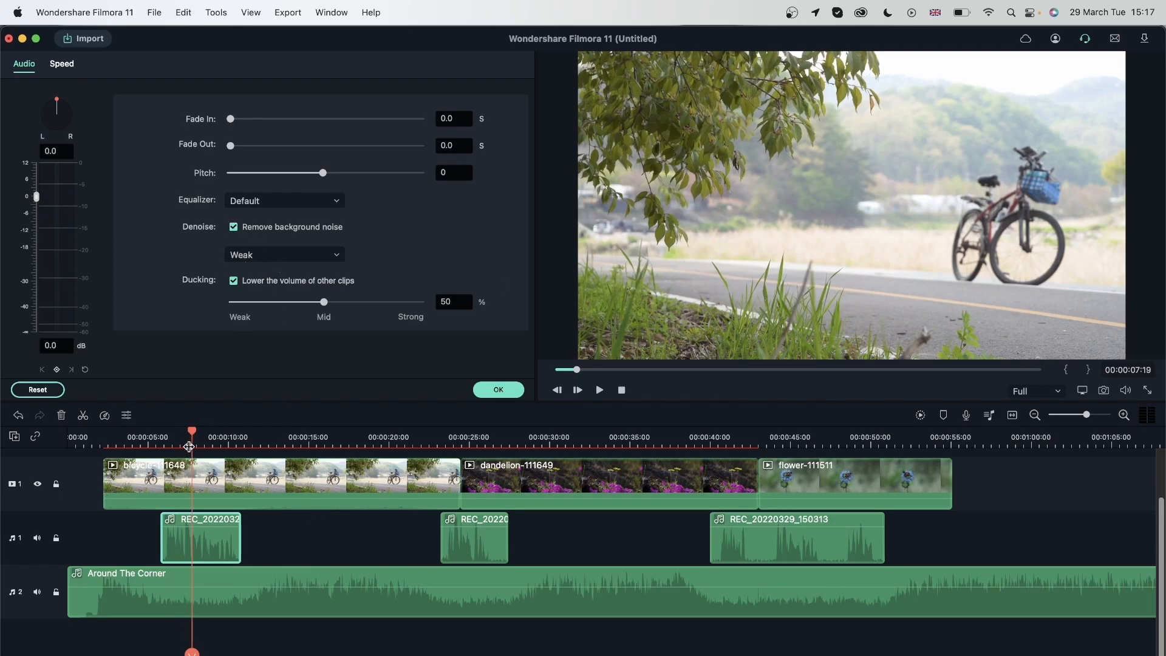
pyautogui.click(157, 438)
pyautogui.press('space')
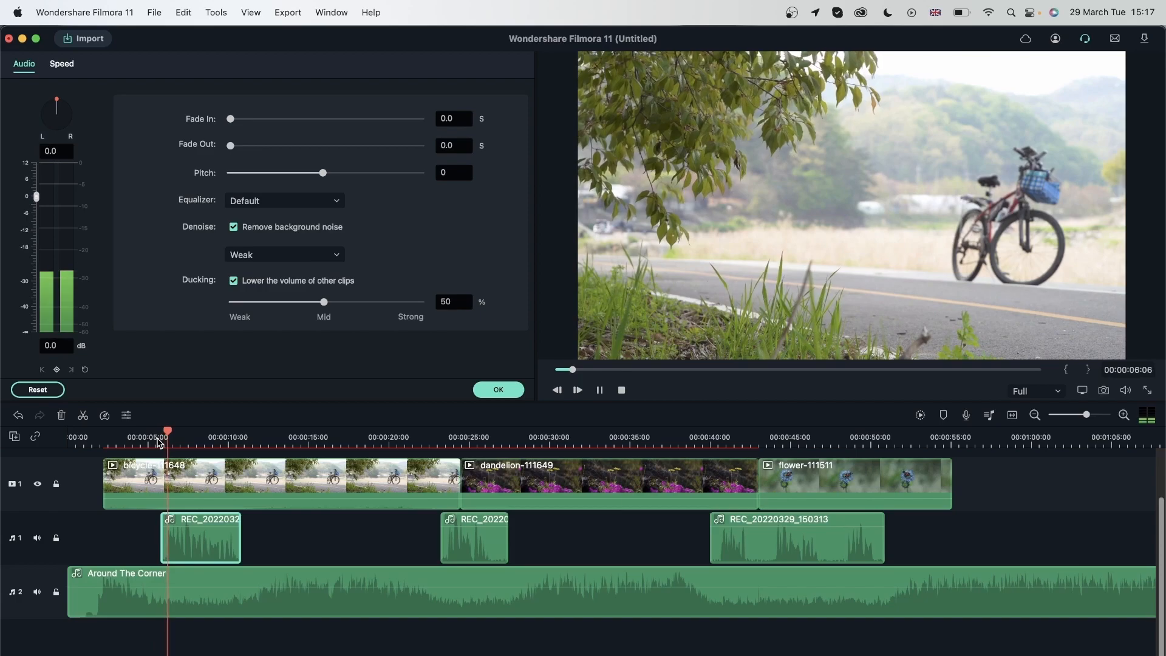
pyautogui.press('space')
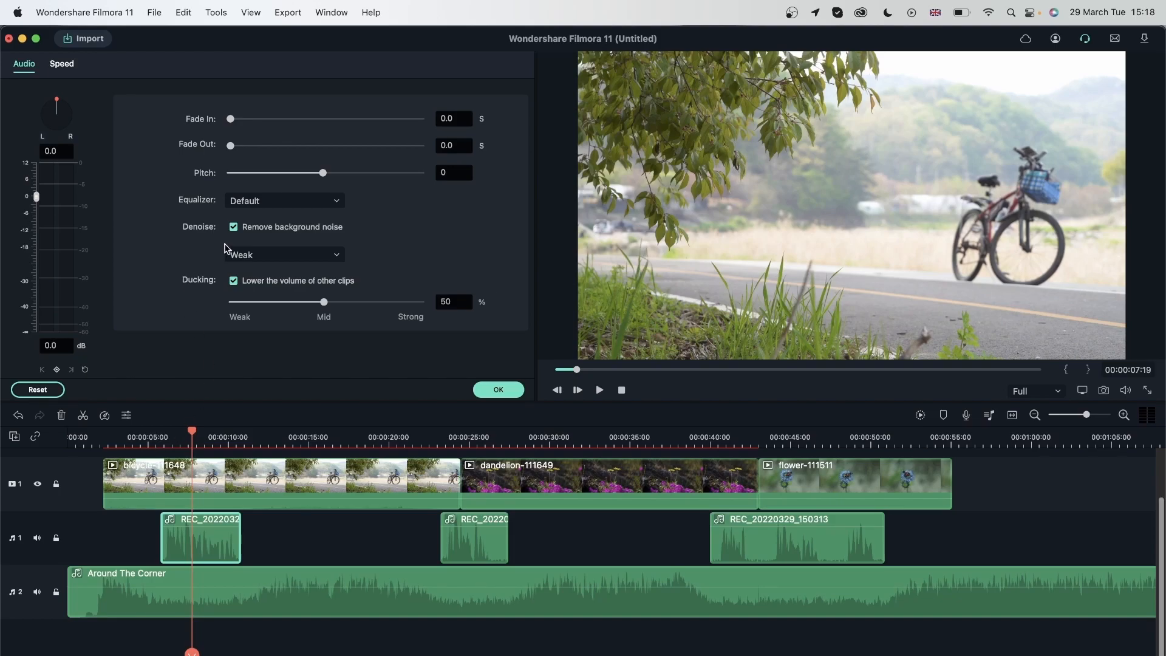
pyautogui.click(234, 227)
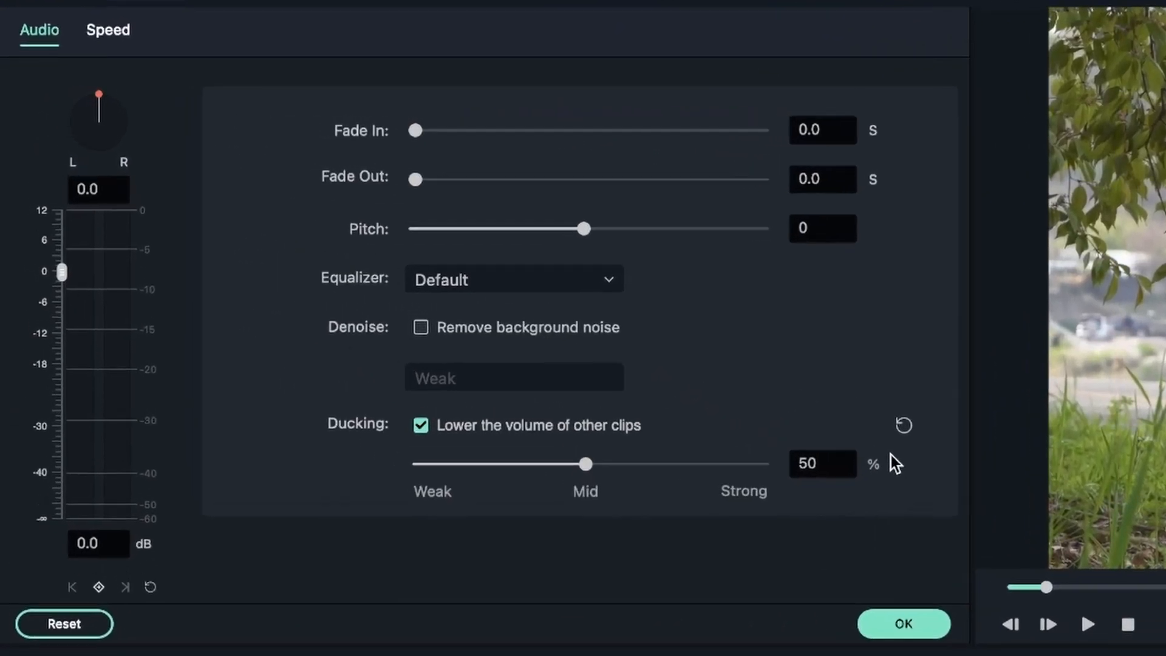
# Step: Try ducking strengths of 60%, 21%, 0% and 100% on the first recording to compare their effect on the music
pyautogui.doubleClick(838, 470)
pyautogui.write('60')
pyautogui.press('Return')
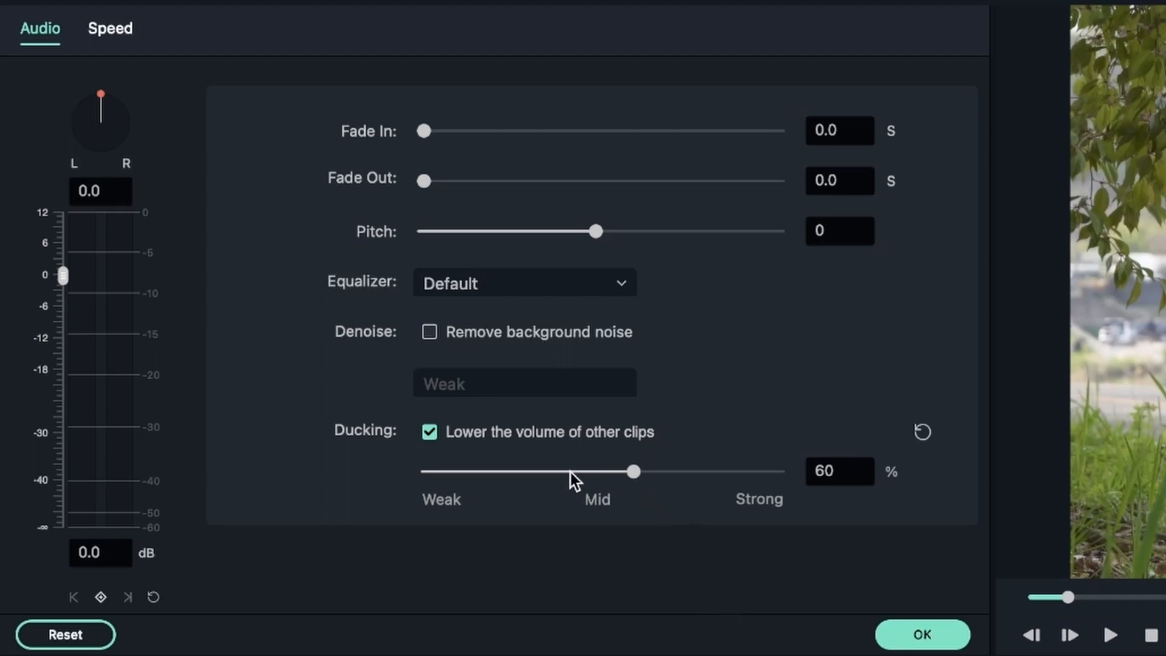
pyautogui.click(493, 469)
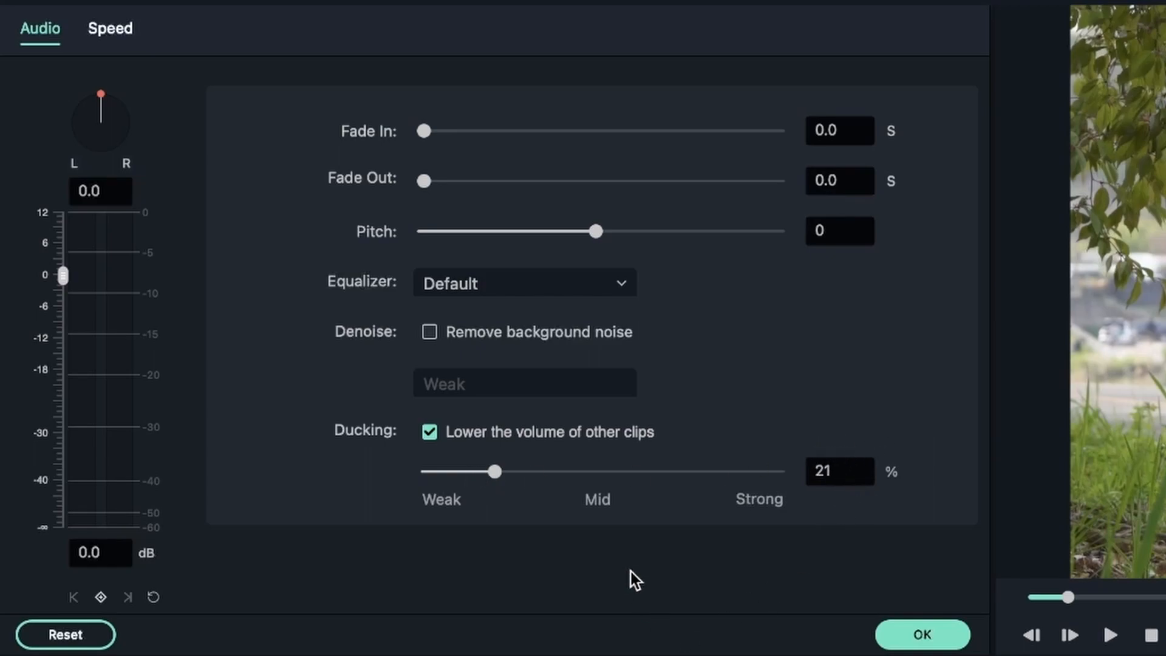
pyautogui.click(428, 472)
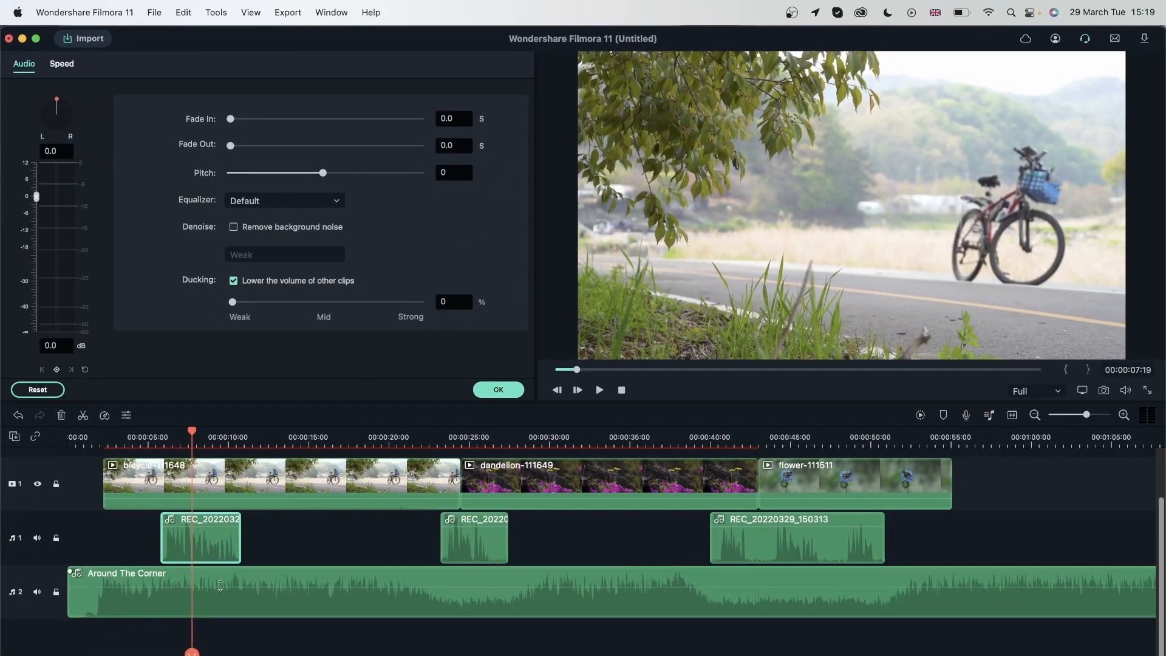
pyautogui.click(422, 302)
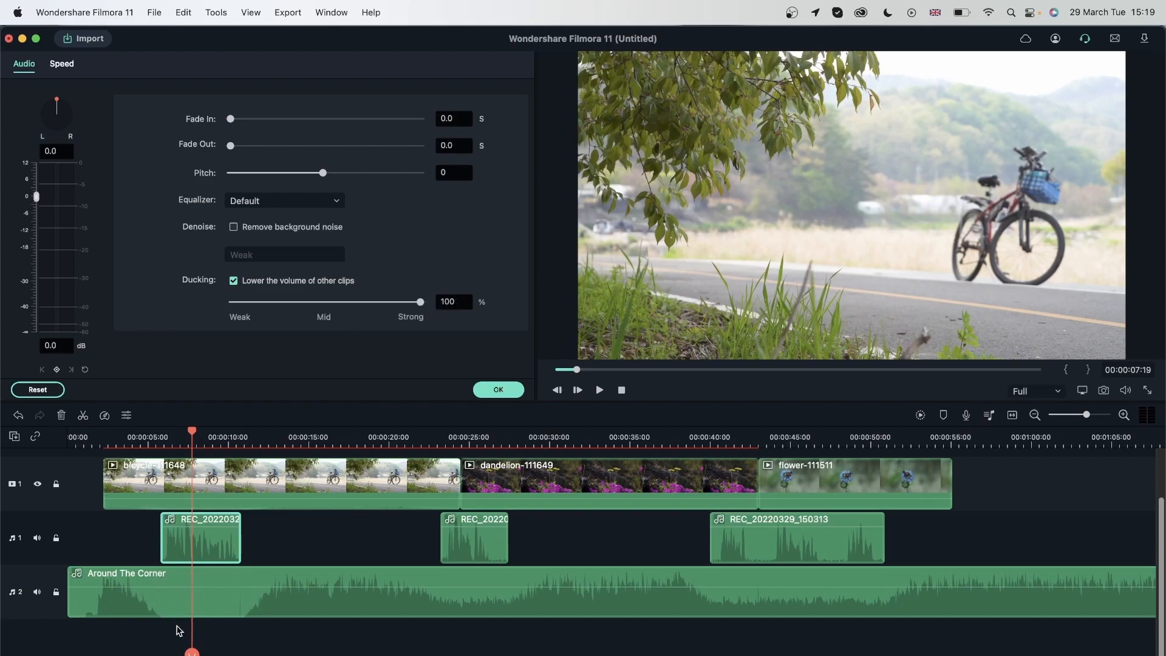
# Step: Play and scrub the timeline from about 2 to 10 seconds to examine the music under the first recording
pyautogui.click(104, 437)
pyautogui.press('space')
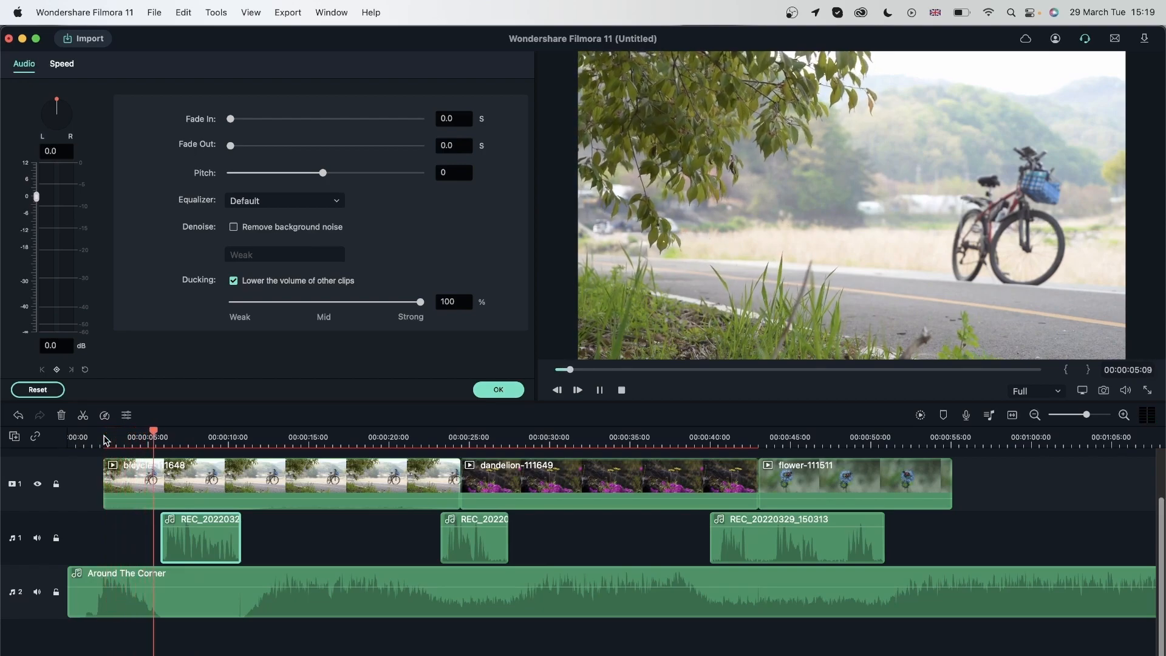
pyautogui.press('space')
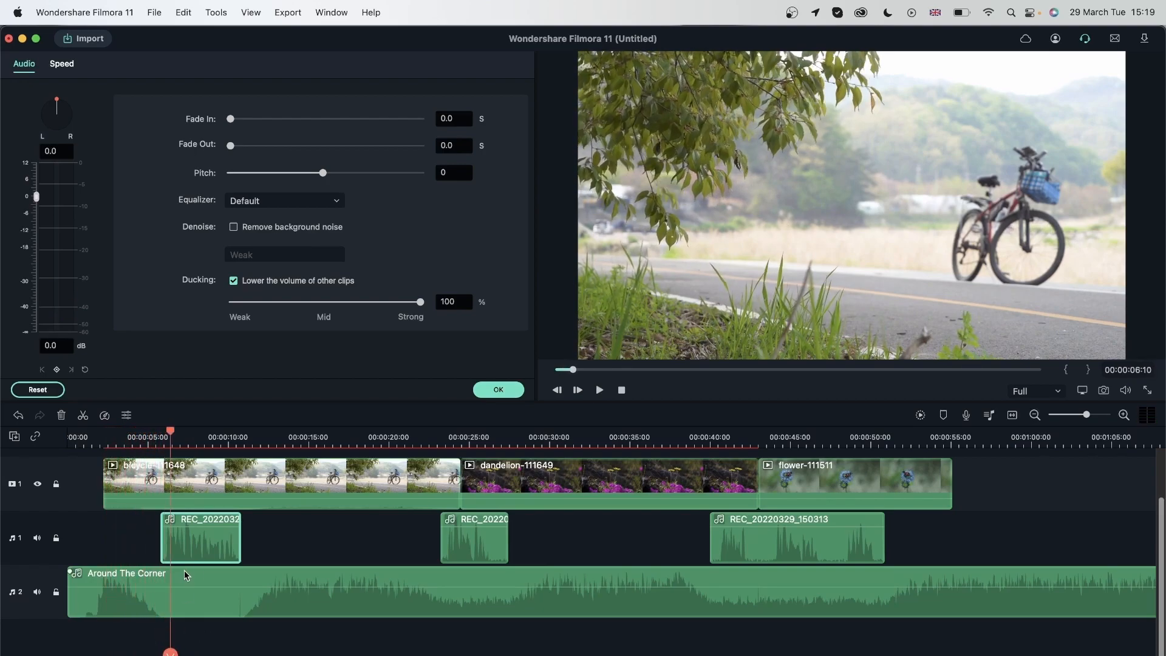
pyautogui.click(118, 441)
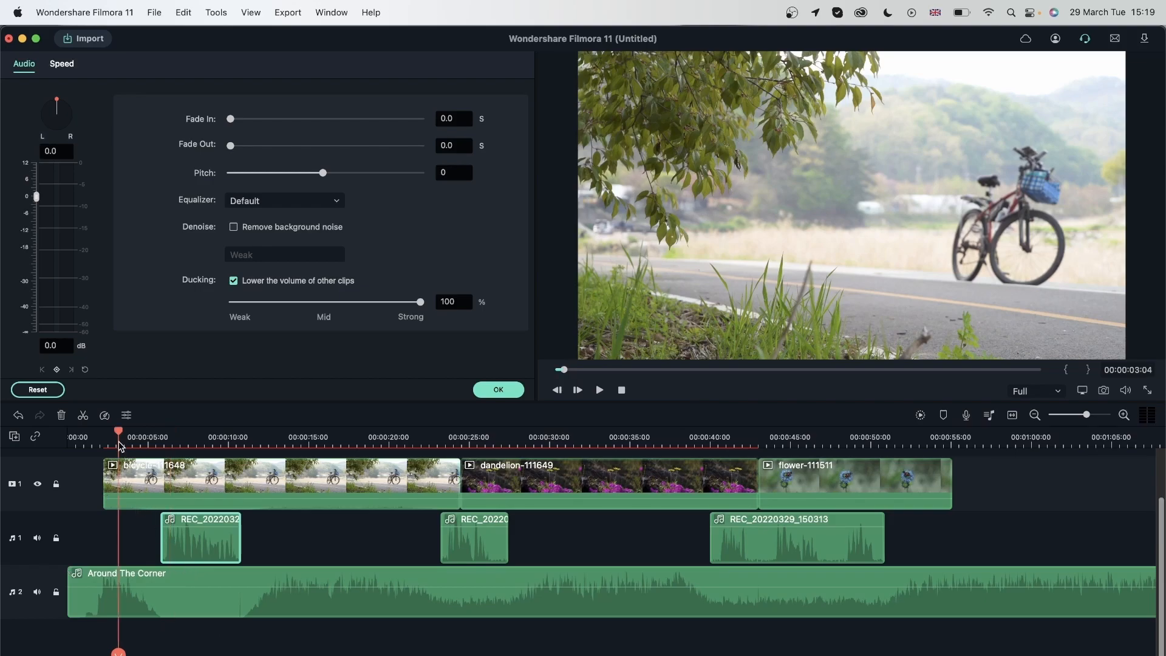
pyautogui.click(172, 438)
pyautogui.moveTo(173, 437); pyautogui.dragTo(218, 479)
pyautogui.click(239, 592)
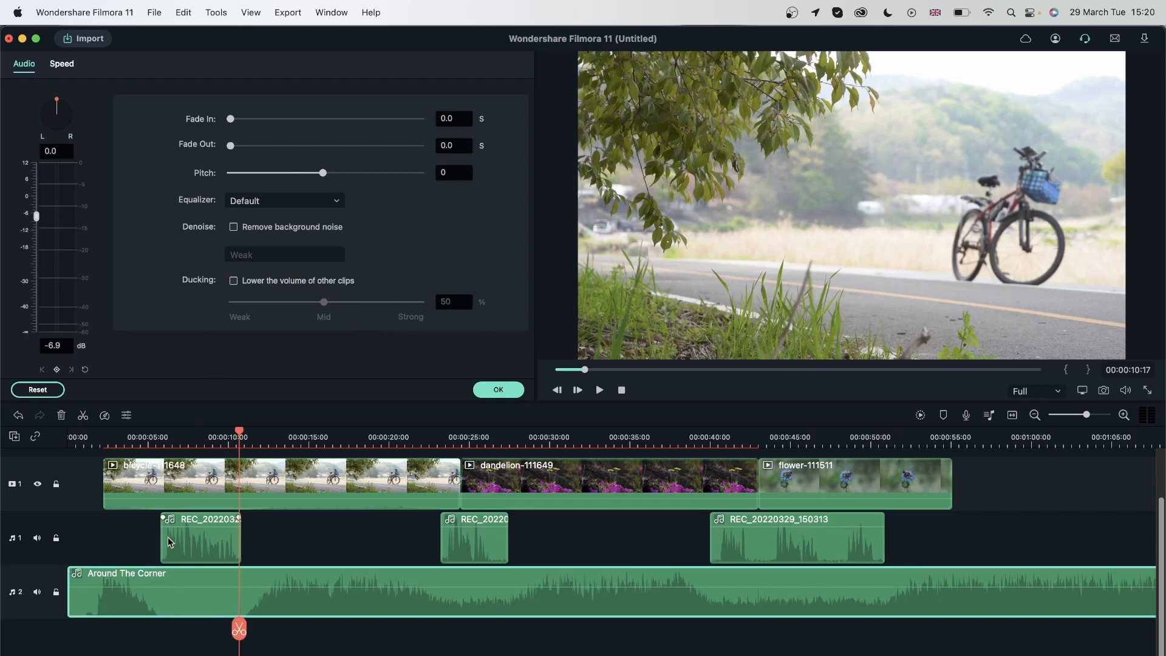
# Step: Undo the last ducking change and set the first recording's ducking to 63%
pyautogui.press('super+z')
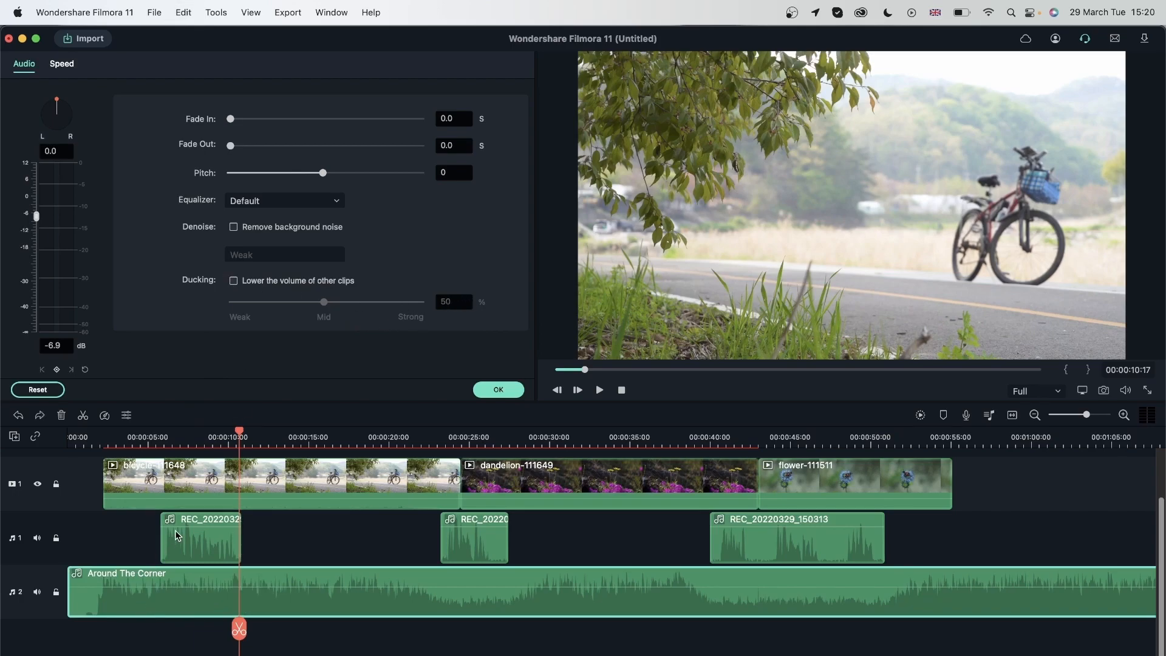
pyautogui.click(208, 548)
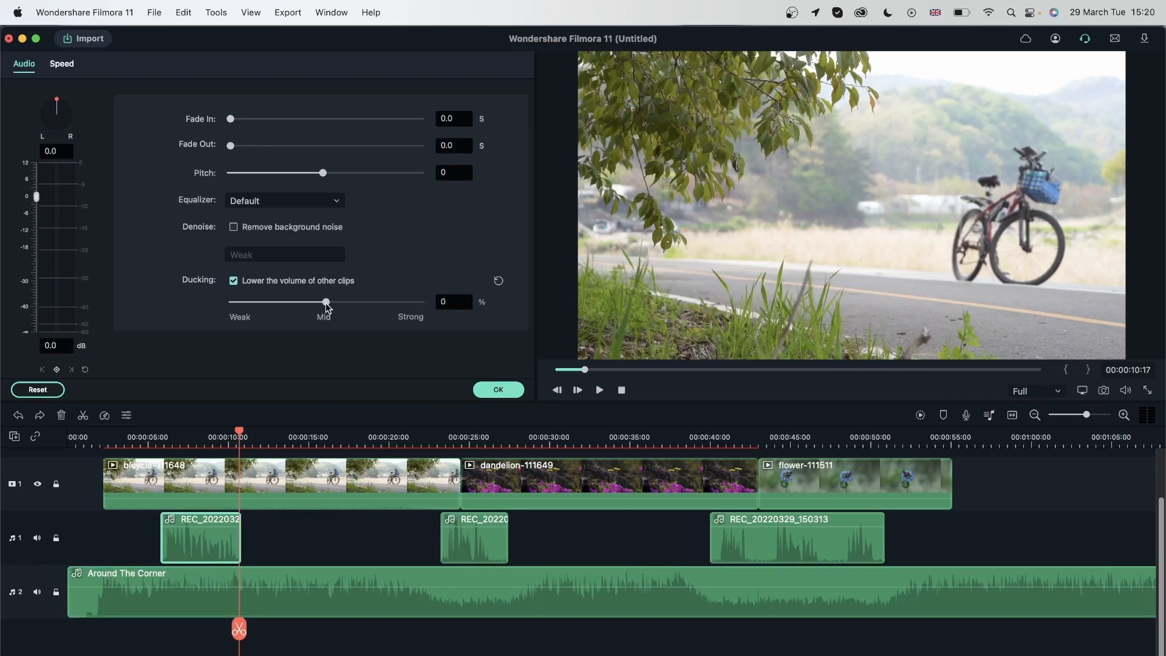
pyautogui.click(325, 303)
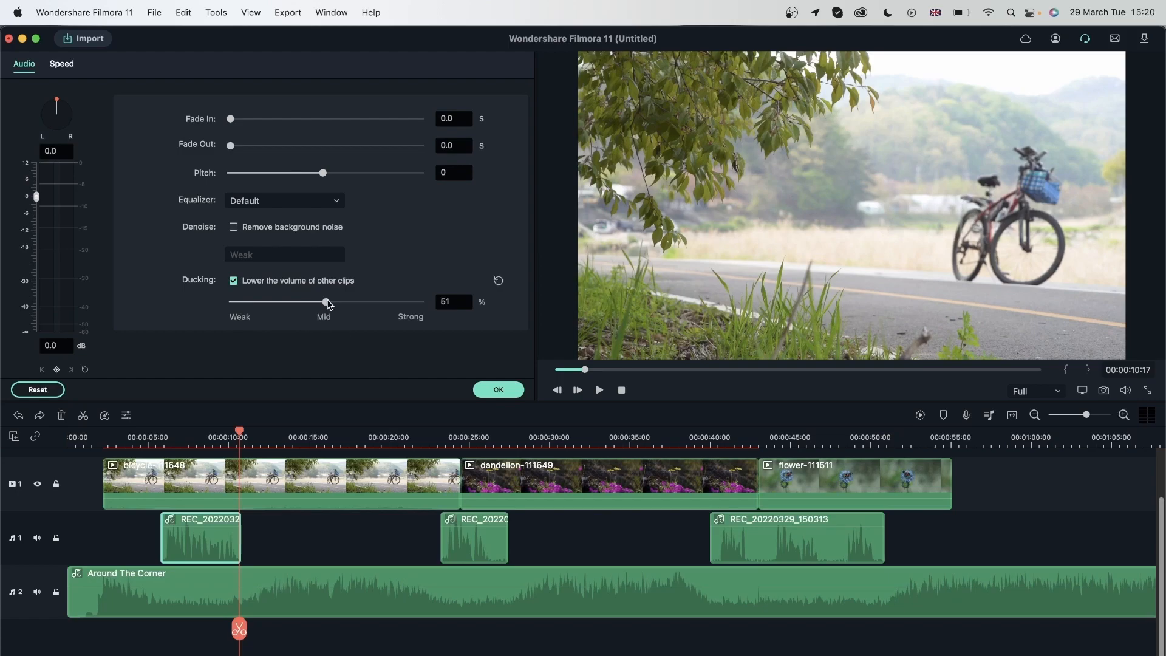
pyautogui.moveTo(328, 304); pyautogui.dragTo(350, 305)
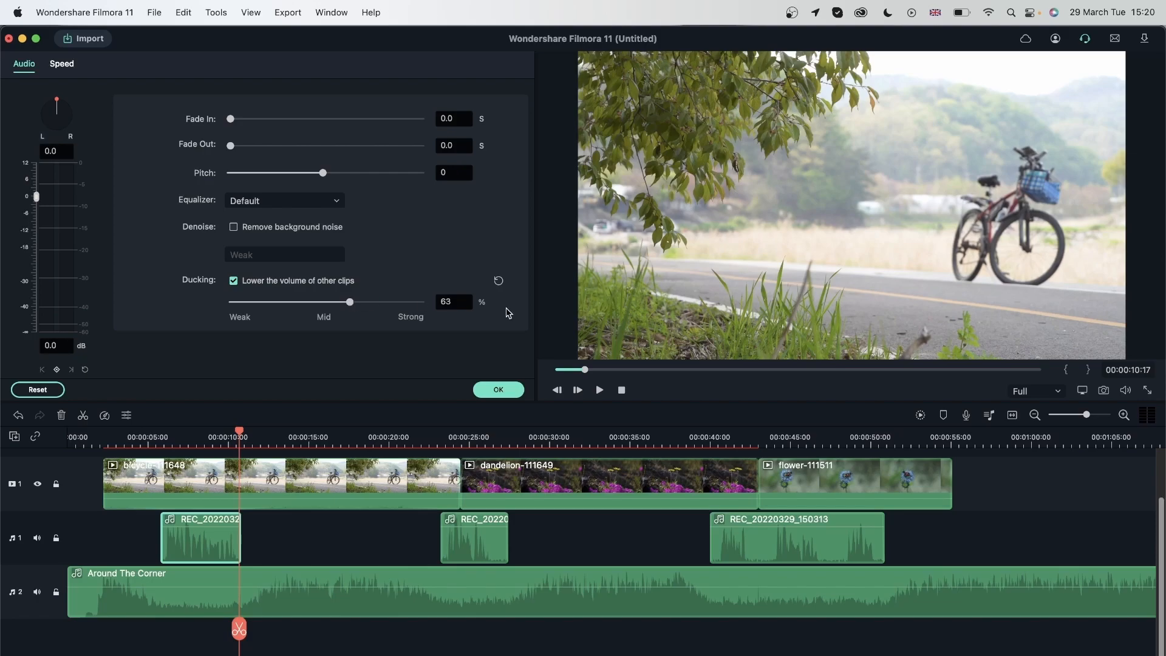
# Step: Play the first recording with the music from about 3 seconds to check the ducking balance
pyautogui.click(137, 437)
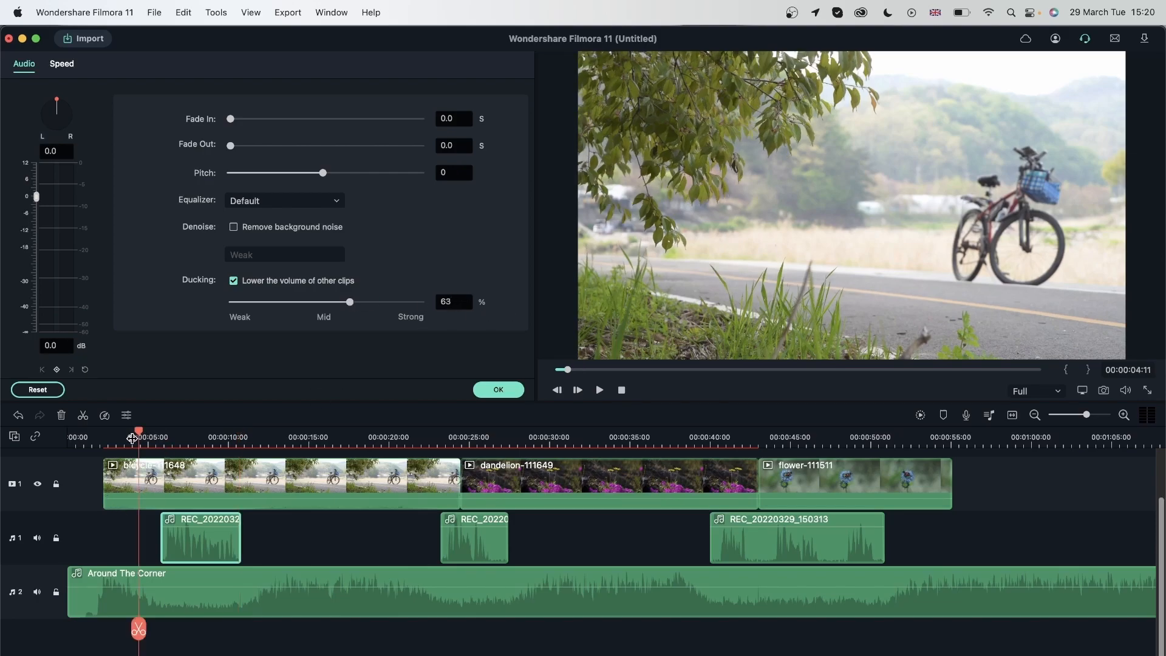
pyautogui.click(123, 439)
pyautogui.press('space')
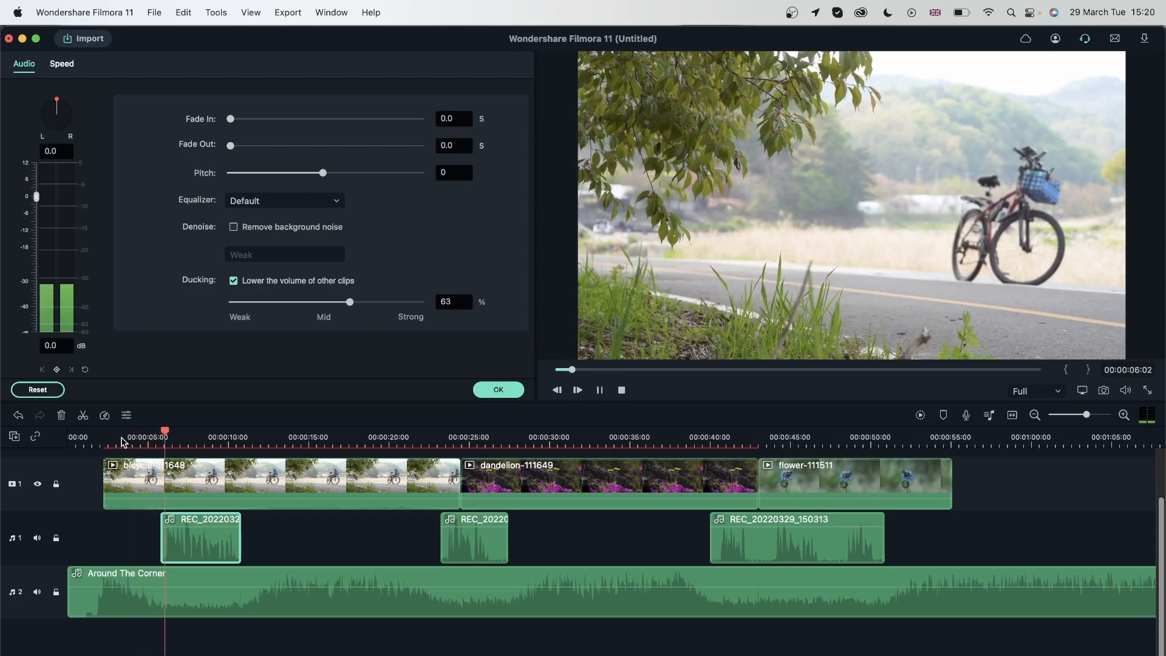
pyautogui.press('space')
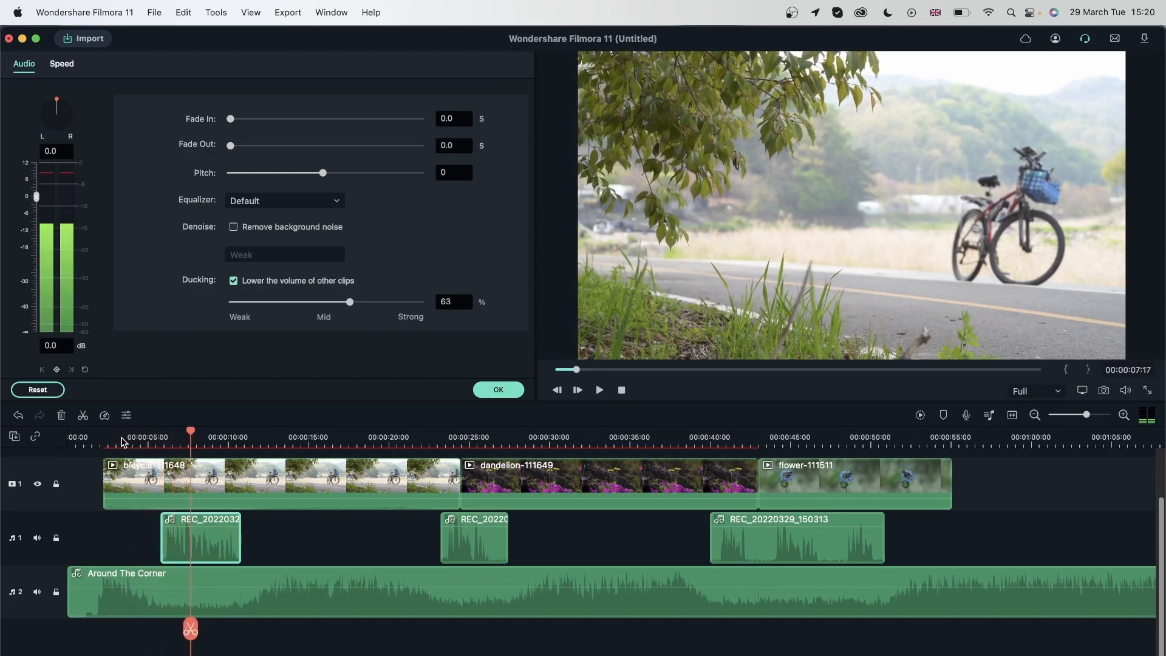
# Step: Lower the first recording's ducking to 40% and play the timeline from about 5 seconds
pyautogui.moveTo(349, 302); pyautogui.dragTo(307, 306)
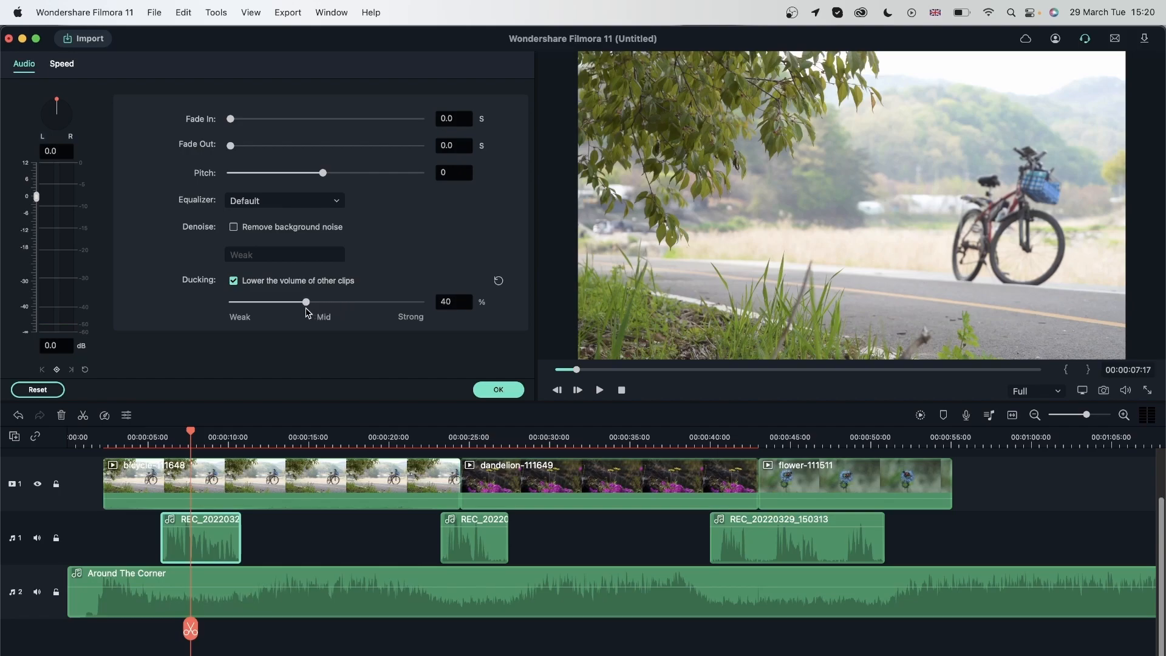
pyautogui.click(146, 444)
pyautogui.press('space')
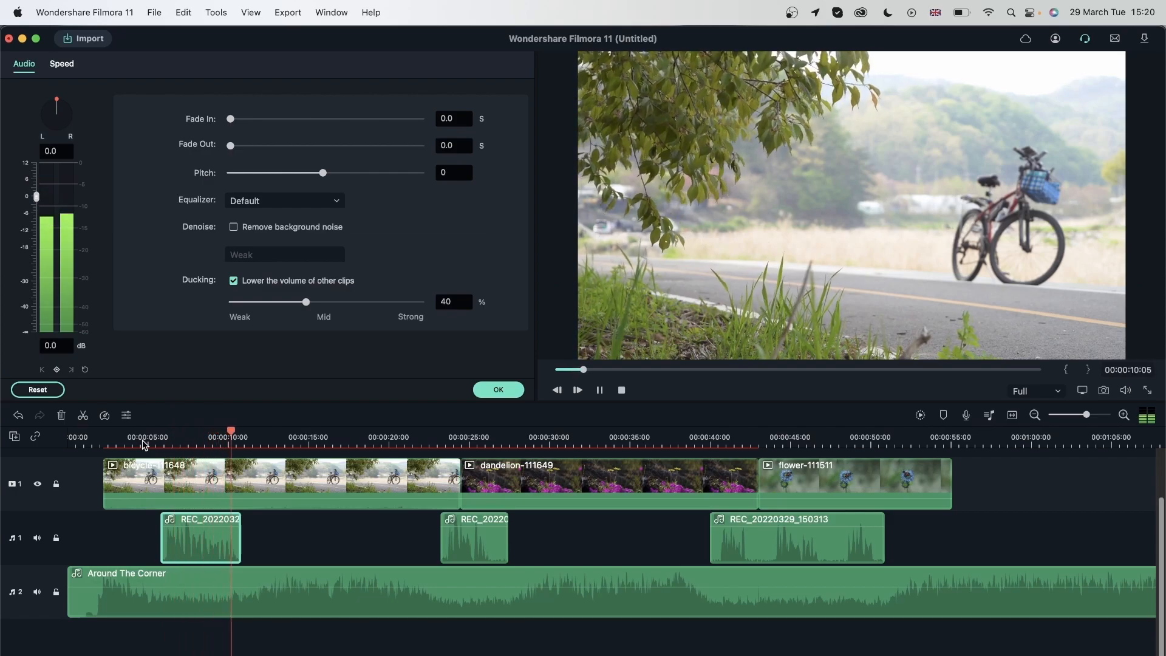
pyautogui.press('space')
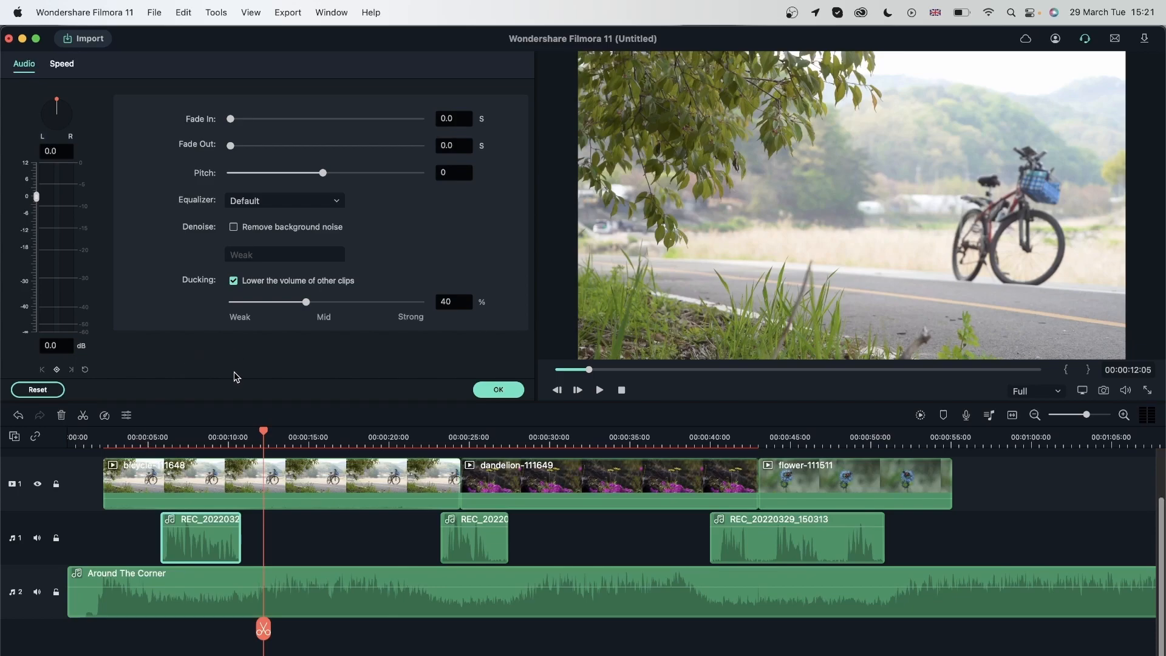
# Step: Leave the recording's audio settings and preview the downloaded bicycle stock video for a few seconds
pyautogui.click(321, 539)
pyautogui.click(209, 542)
pyautogui.click(491, 544)
pyautogui.click(811, 542)
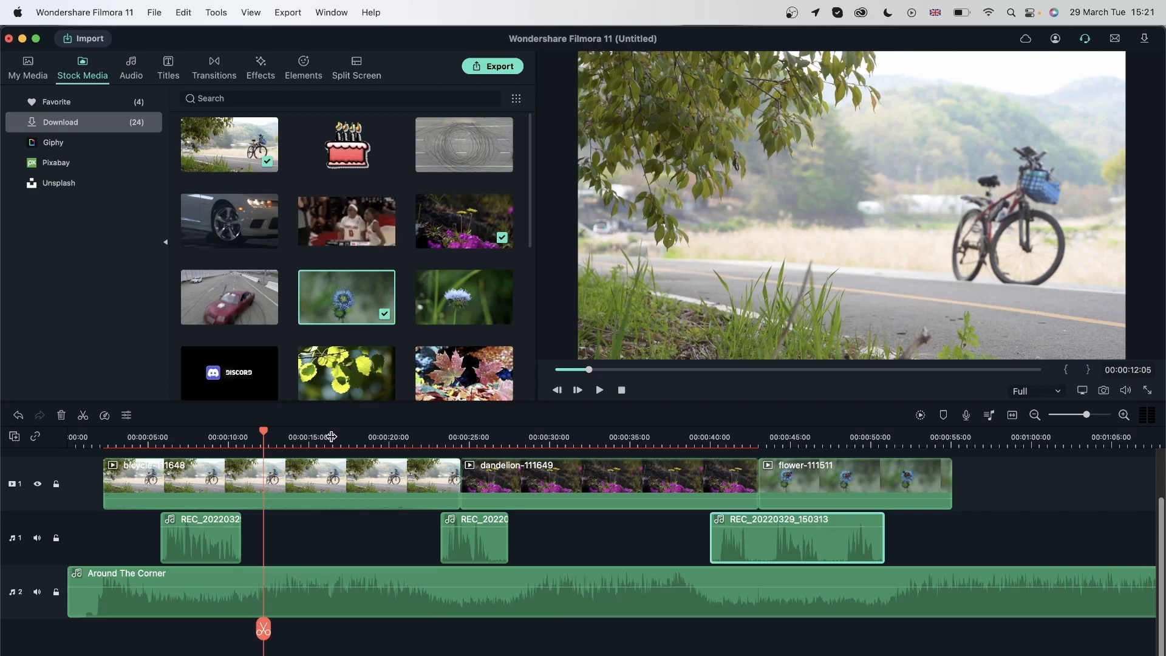
pyautogui.doubleClick(216, 152)
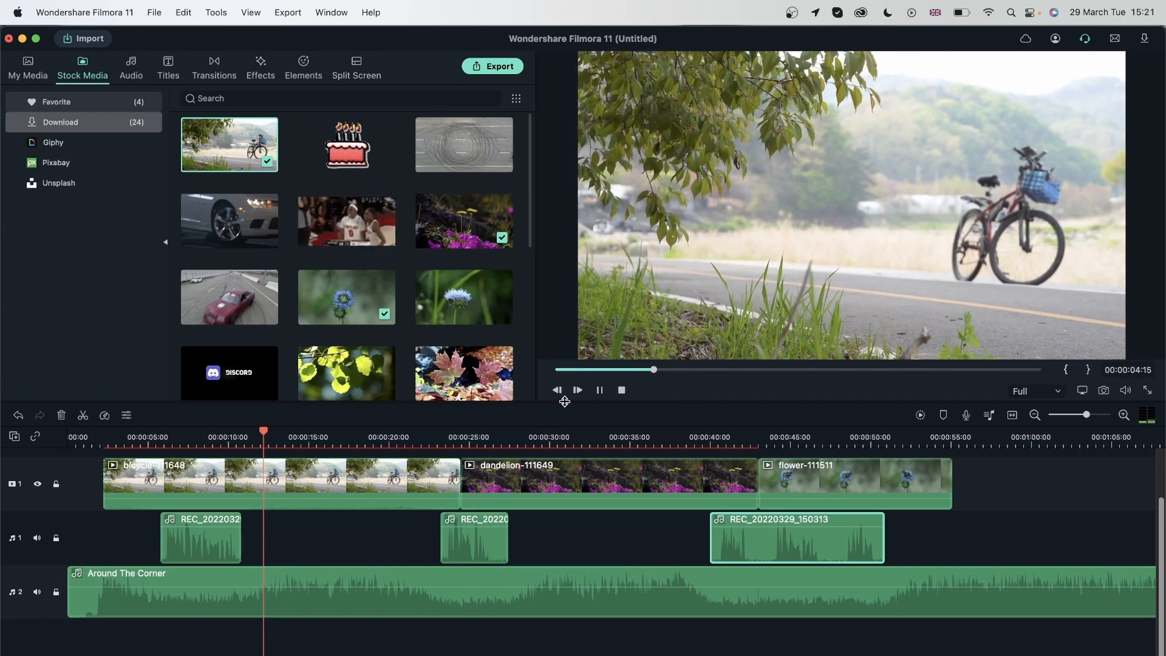
pyautogui.click(600, 393)
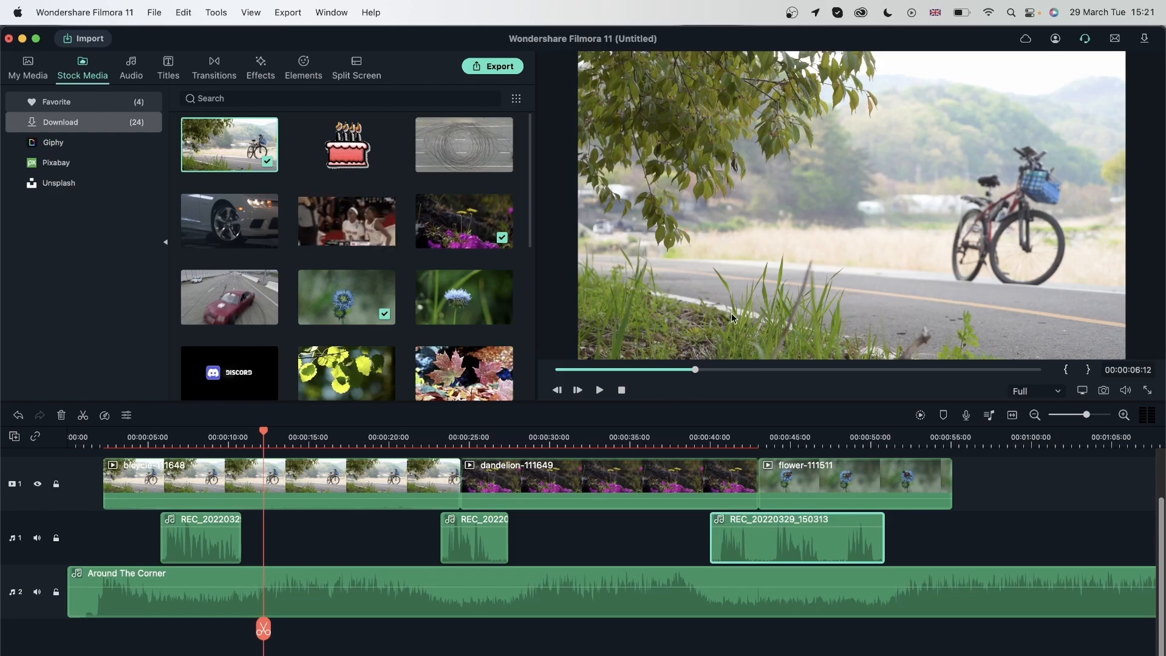
# Step: Delete the three recordings and the dandelion and flower clips, and move the bicycle clip to start at about 20 seconds
pyautogui.moveTo(926, 537); pyautogui.dragTo(155, 551)
pyautogui.press('Delete')
pyautogui.moveTo(908, 554); pyautogui.dragTo(642, 489)
pyautogui.press('Delete')
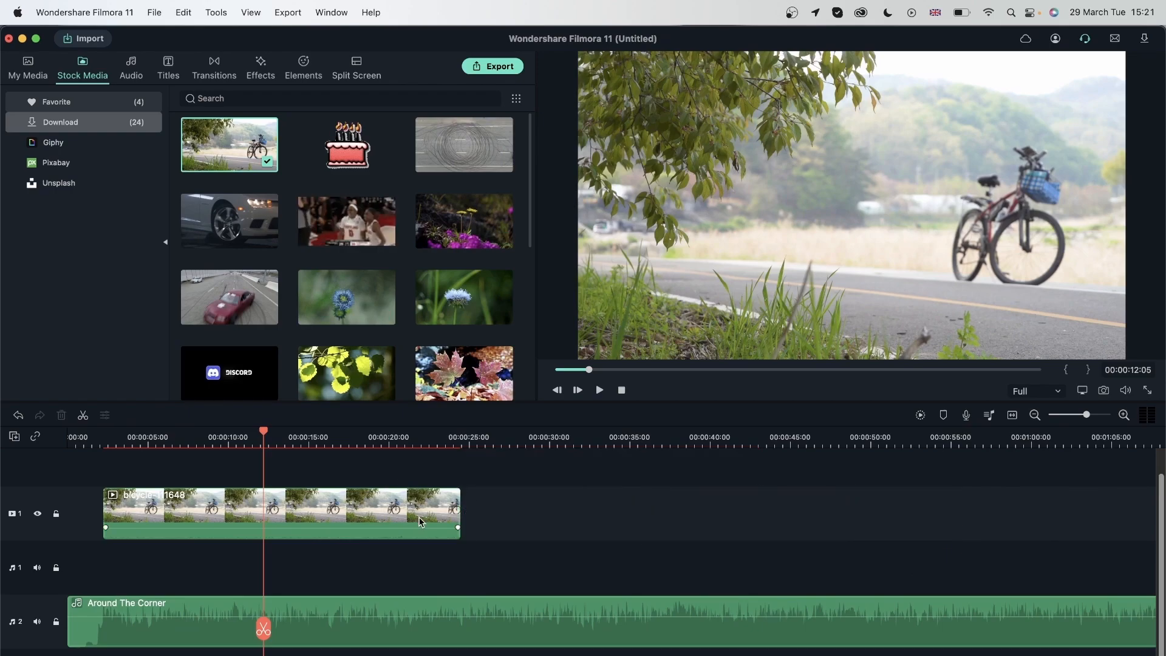
pyautogui.moveTo(358, 501); pyautogui.dragTo(641, 499)
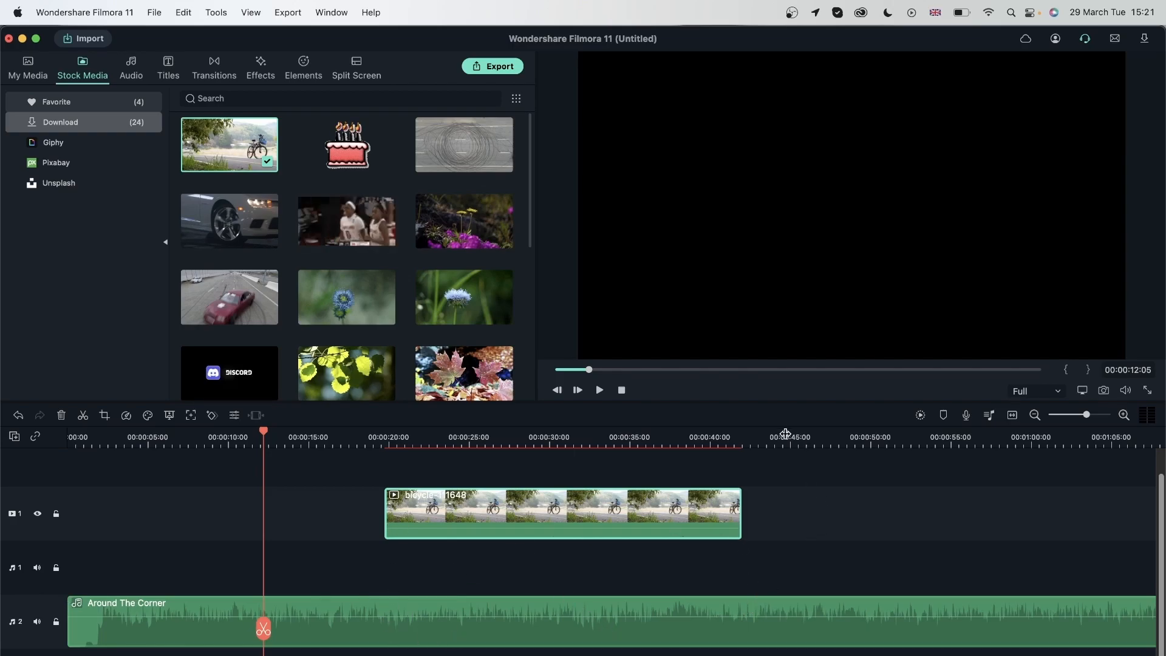
pyautogui.click(785, 439)
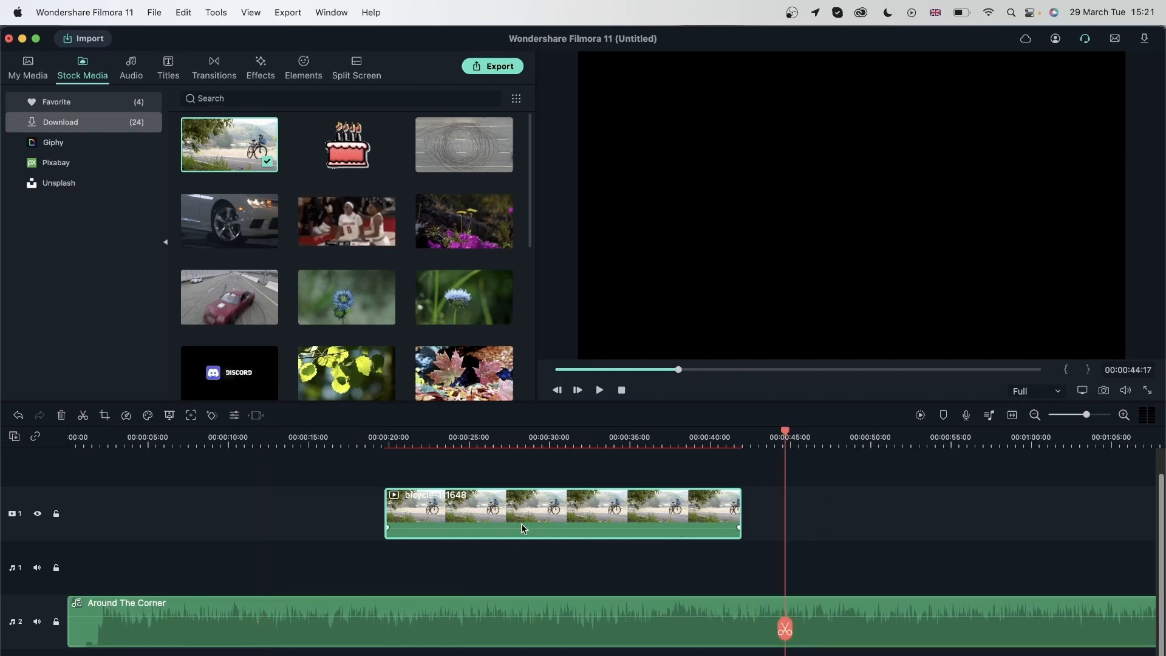
# Step: Open the bicycle clip's audio settings and try ducking the music at 50%, then switch ducking off
pyautogui.doubleClick(502, 528)
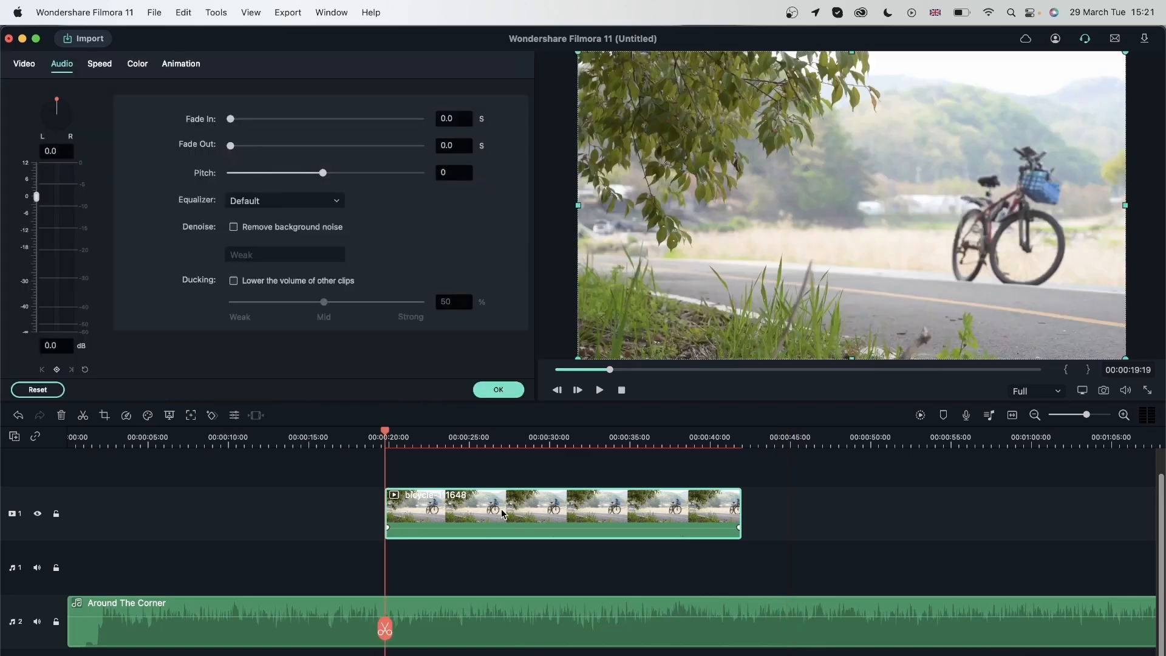
pyautogui.click(234, 281)
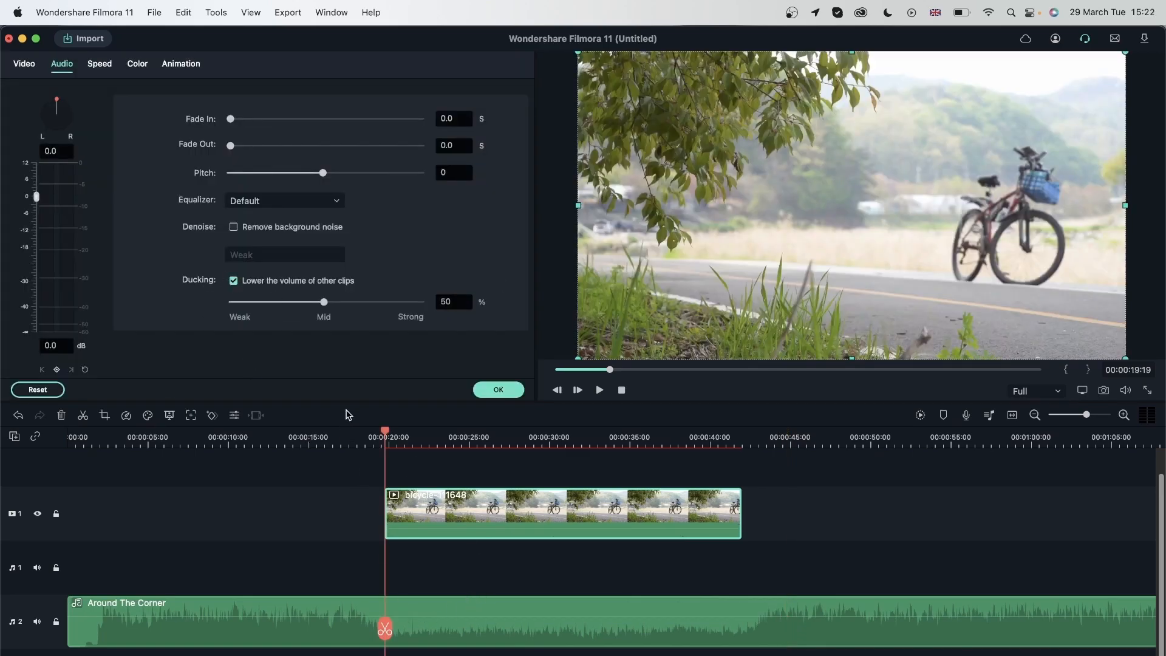
pyautogui.click(319, 442)
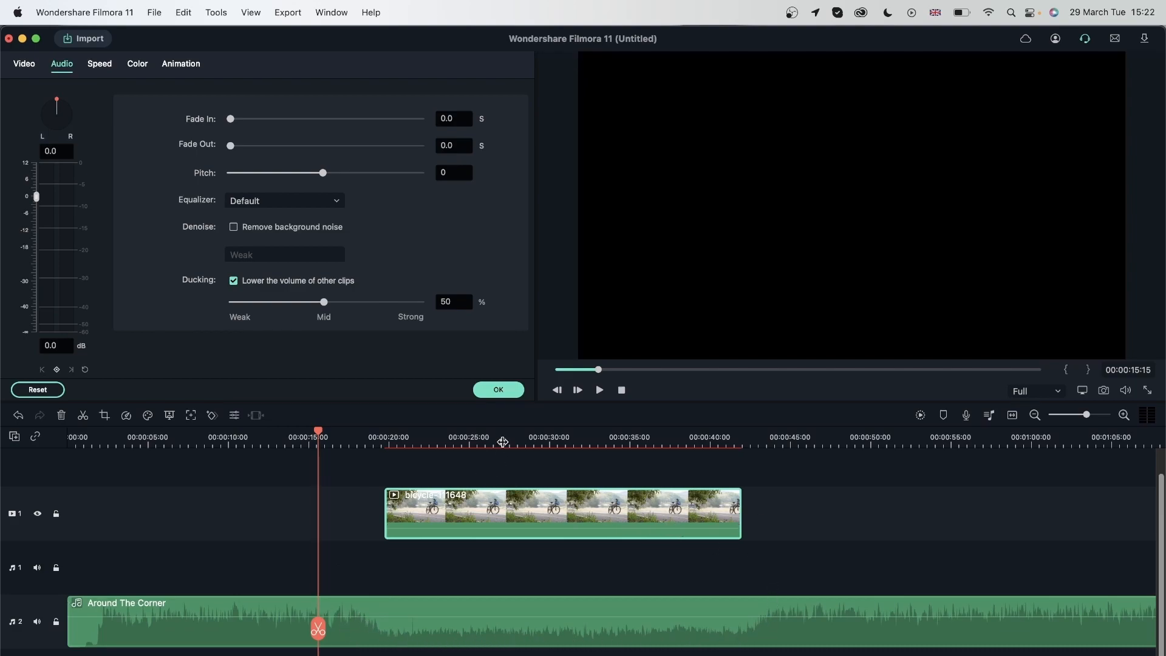
pyautogui.click(234, 283)
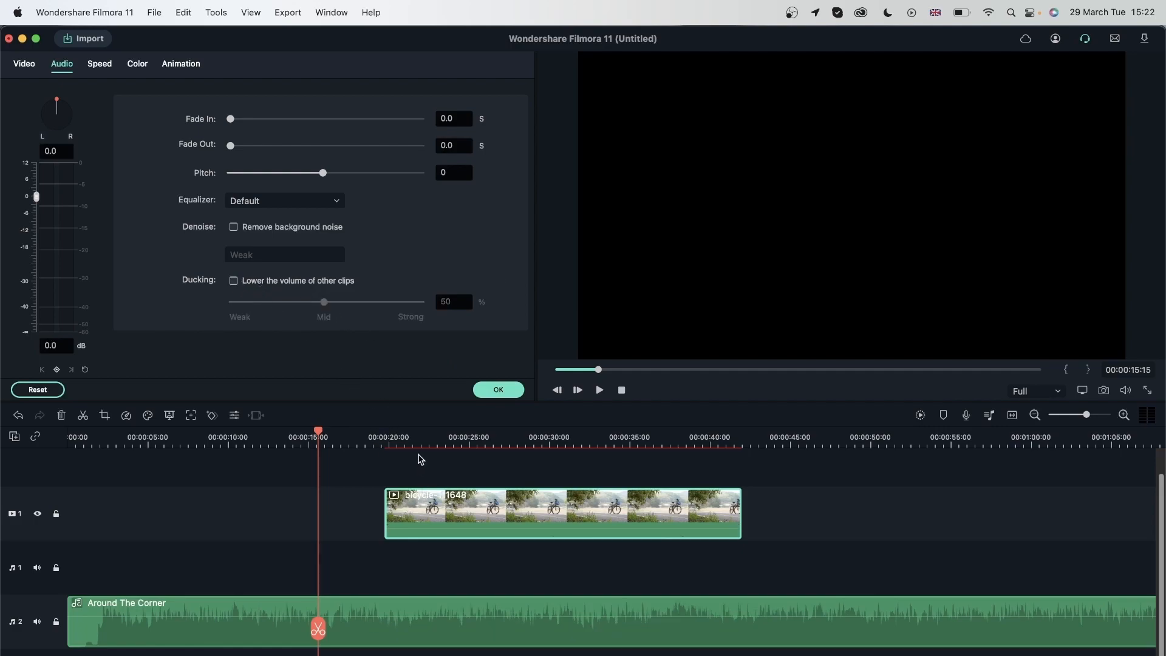
# Step: Play the timeline from about 19 seconds into the start of the bicycle clip with ducking off
pyautogui.click(372, 441)
pyautogui.press('space')
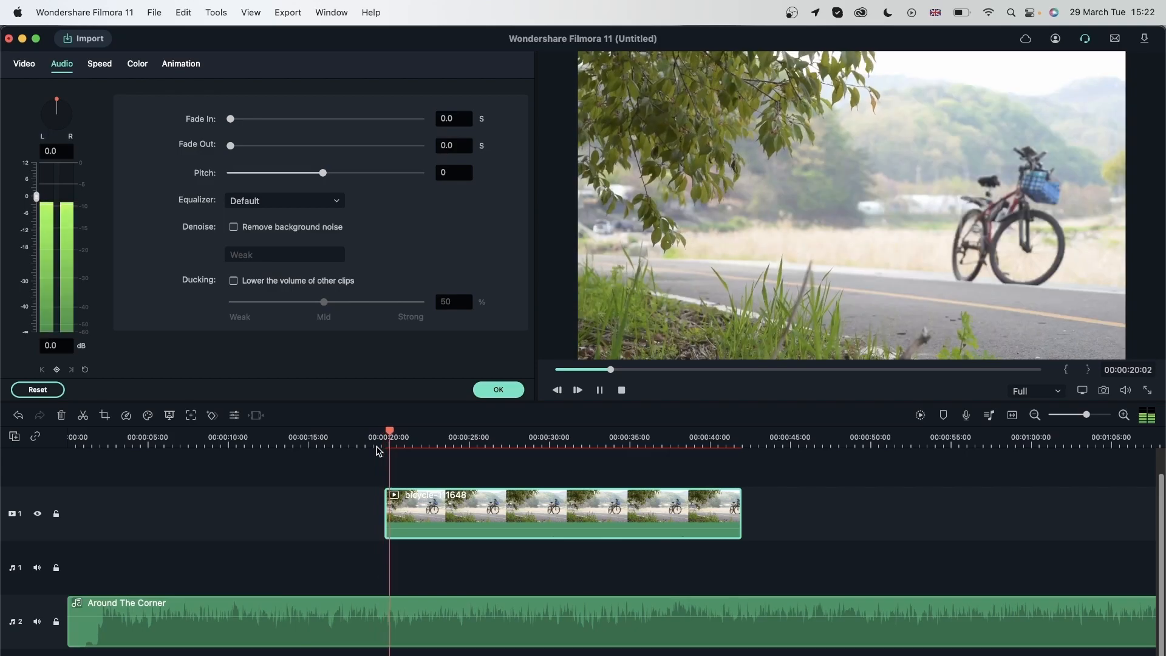
pyautogui.press('space')
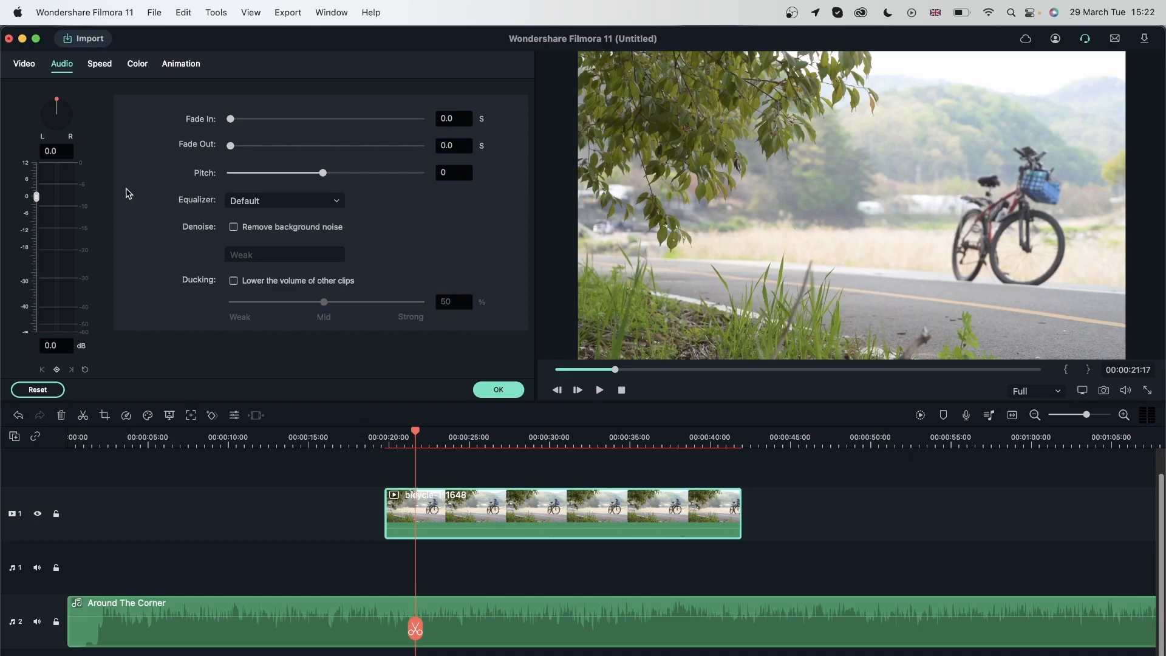
# Step: Turn on ducking at 50% for the bicycle clip and play the timeline from about 18 seconds
pyautogui.click(234, 280)
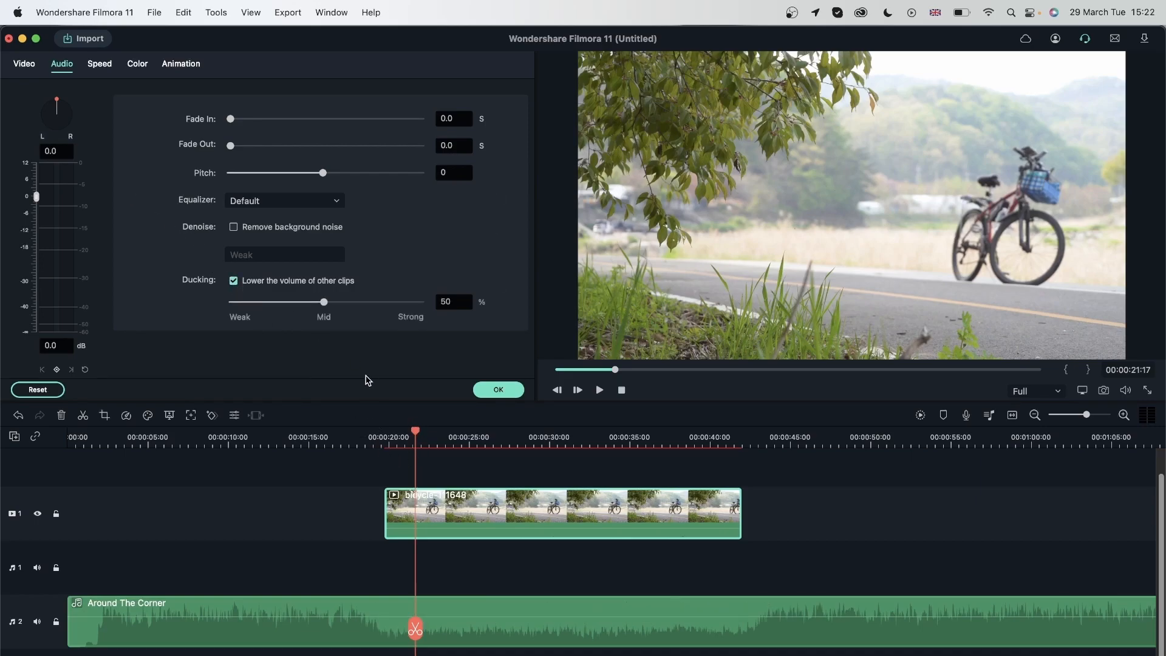
pyautogui.click(363, 432)
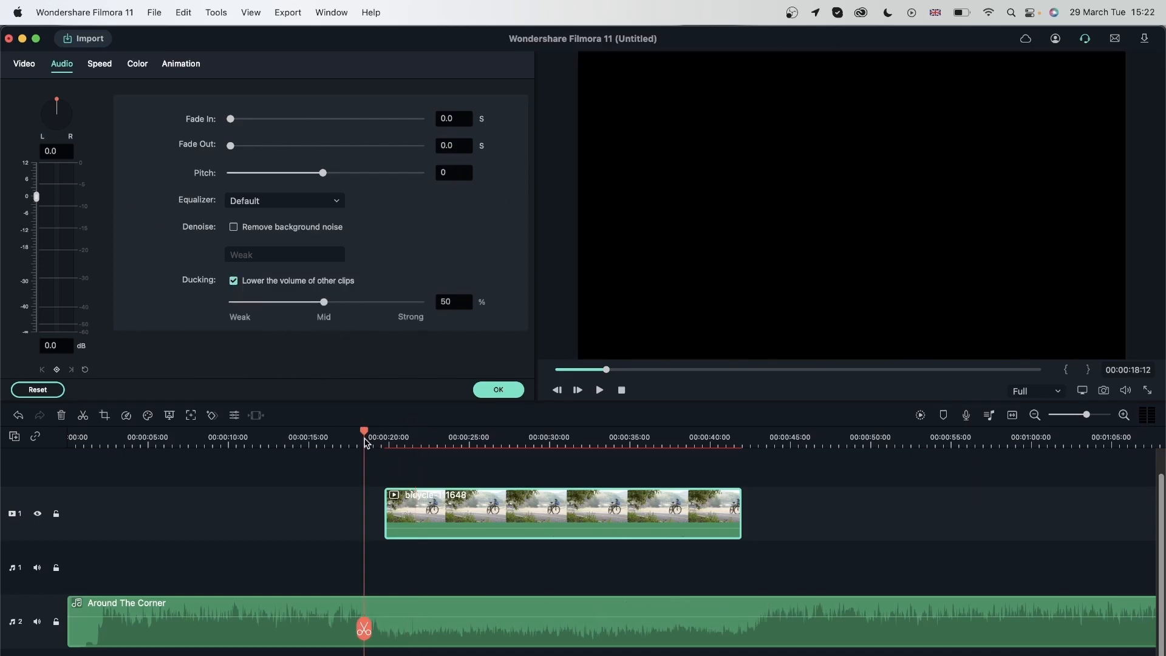
pyautogui.press('space')
pyautogui.moveTo(351, 440); pyautogui.dragTo(320, 439)
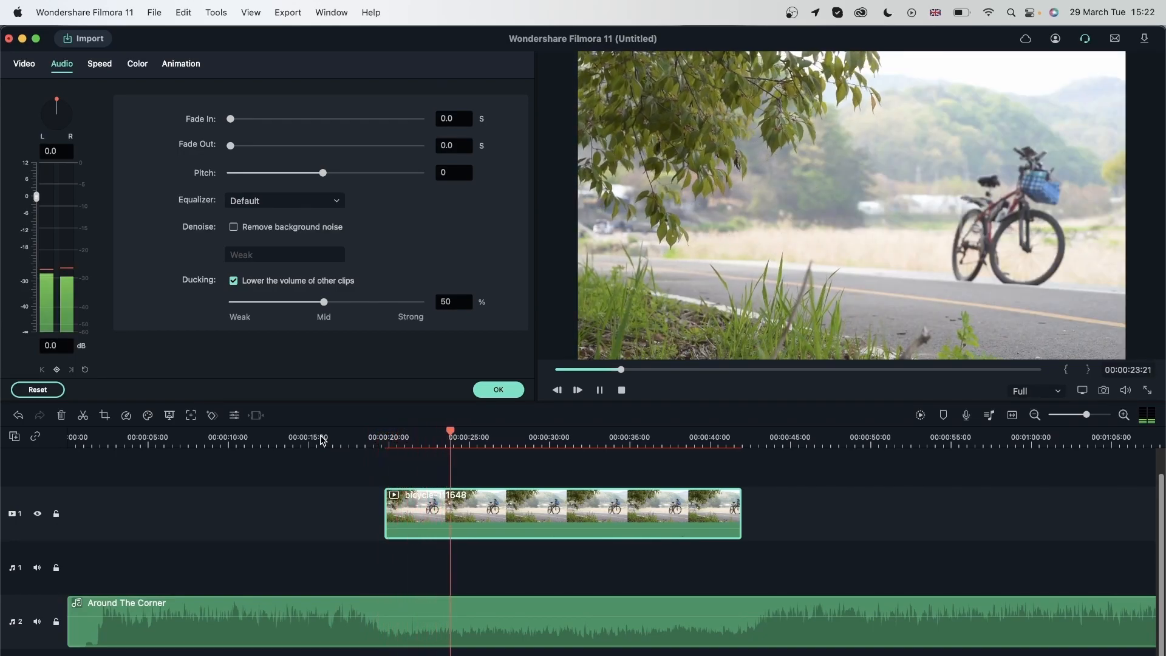
pyautogui.press('space')
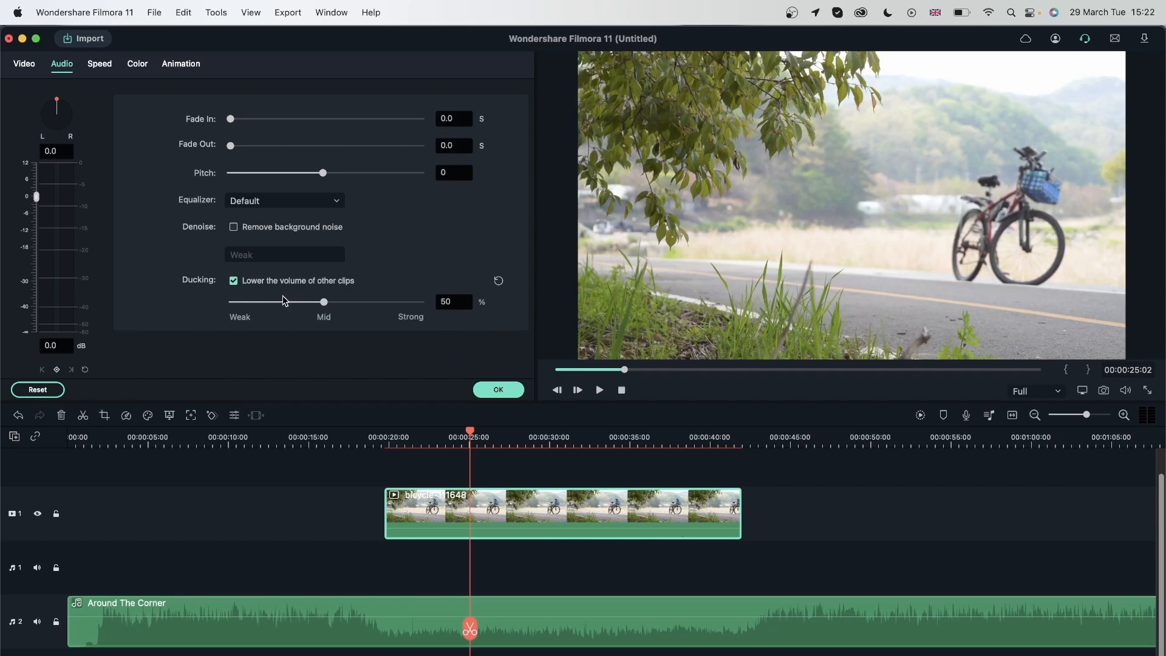
# Step: Try the bicycle clip's ducking at 63% and play the timeline from about 18 seconds
pyautogui.click(350, 303)
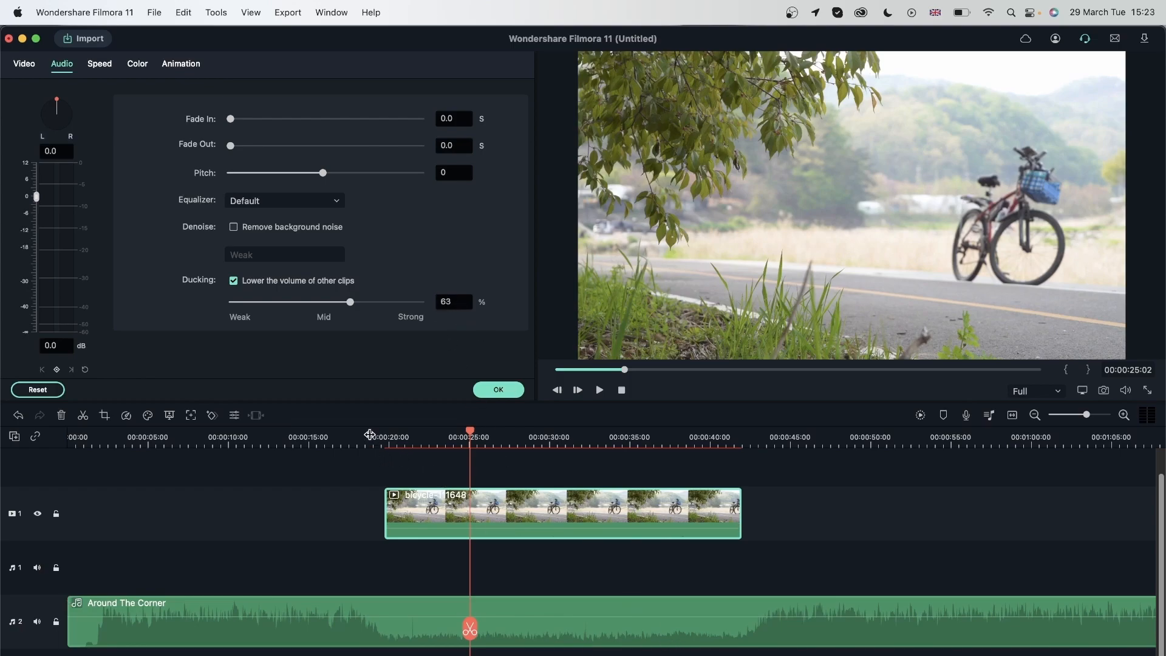
pyautogui.click(358, 441)
pyautogui.press('space')
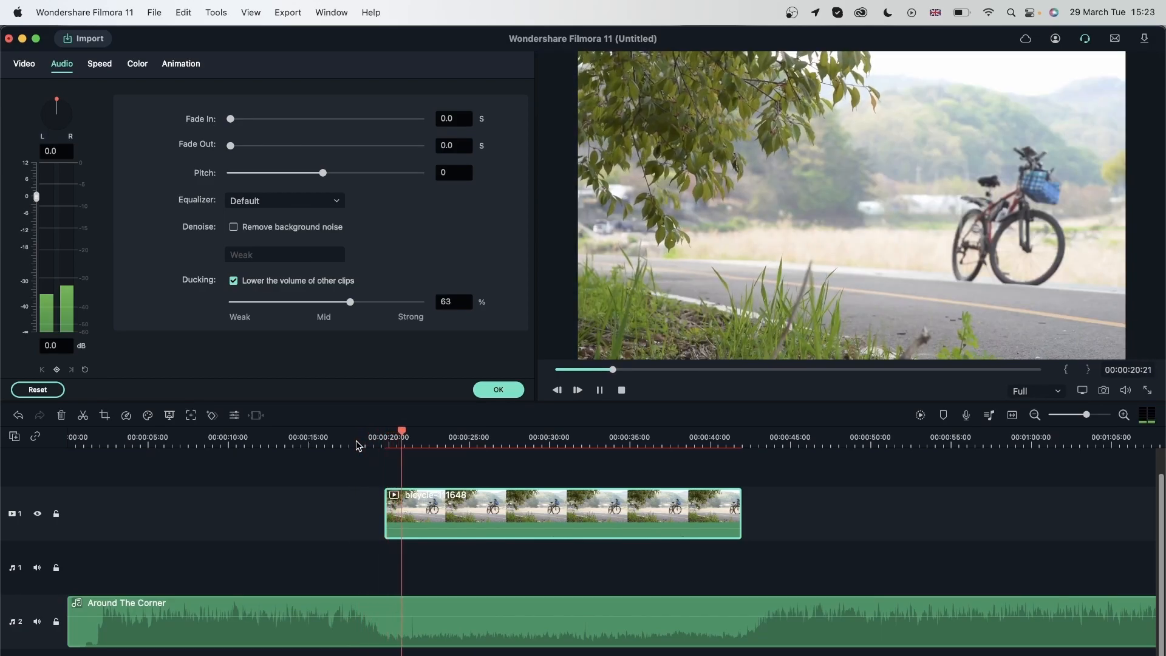
pyautogui.press('space')
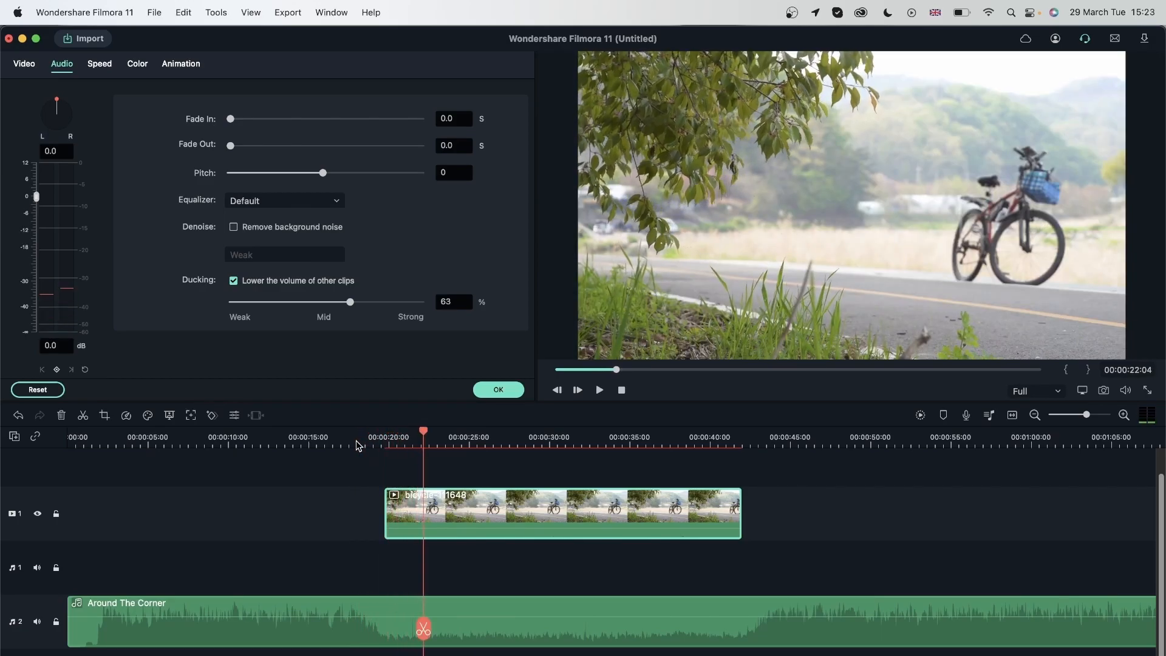
# Step: Lower the bicycle clip's ducking to about 41%, apply the audio settings and play the timeline from about 17 seconds
pyautogui.click(493, 620)
pyautogui.click(480, 513)
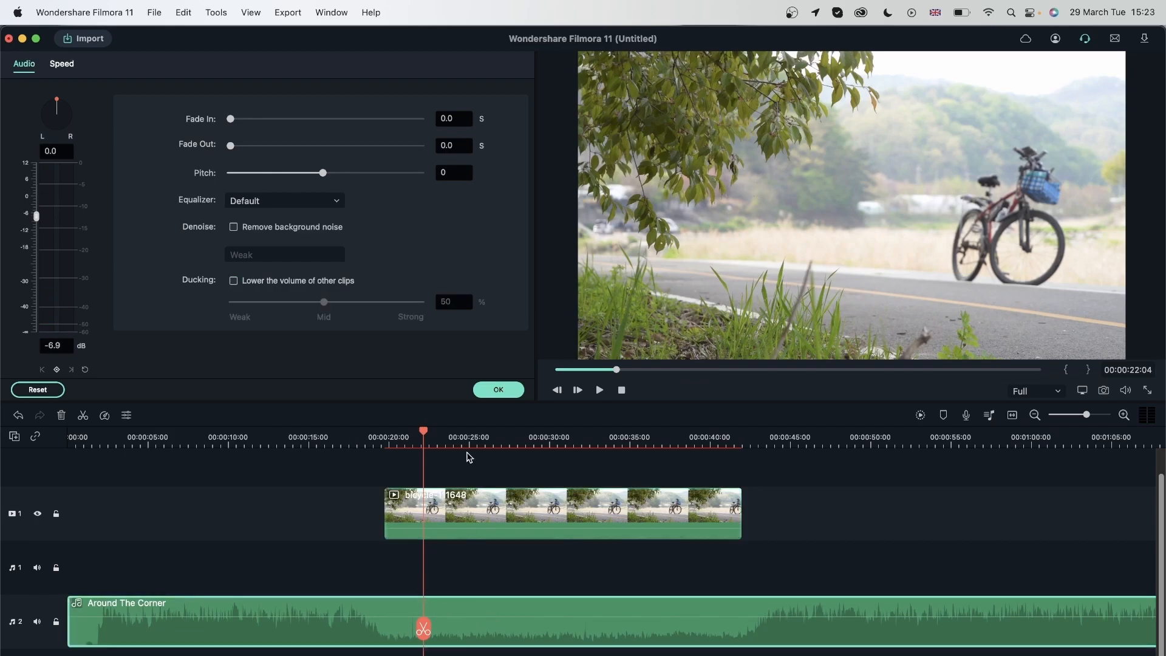
pyautogui.moveTo(324, 302); pyautogui.dragTo(309, 307)
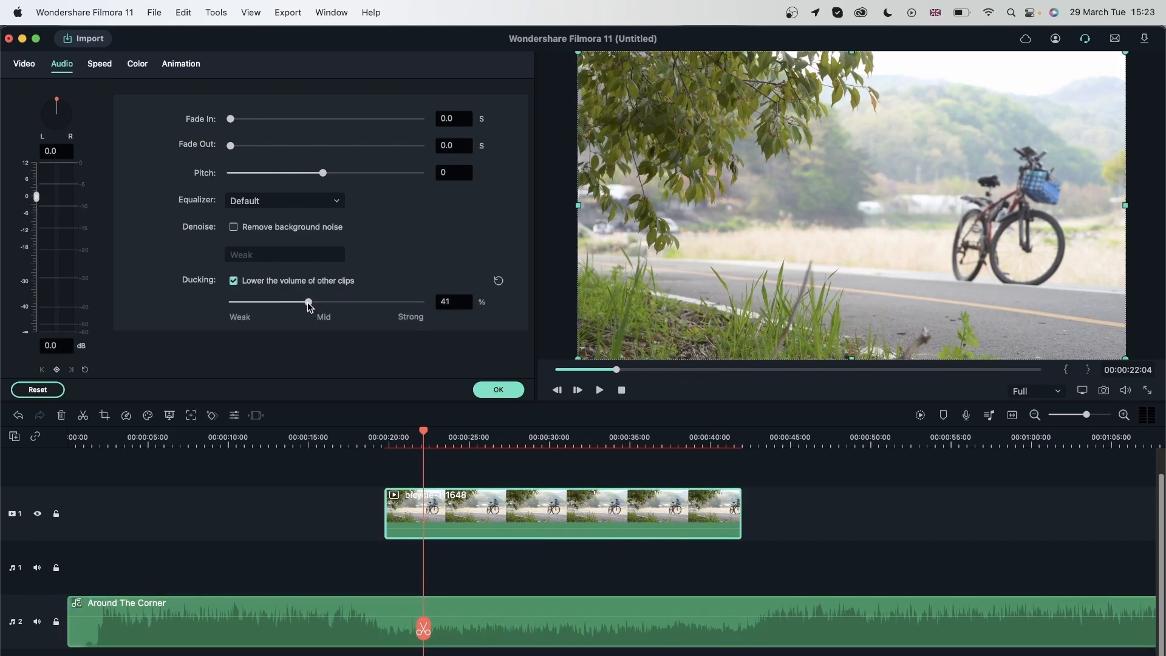
pyautogui.click(461, 296)
pyautogui.press('BackSpace')
pyautogui.press('Return')
pyautogui.click(498, 389)
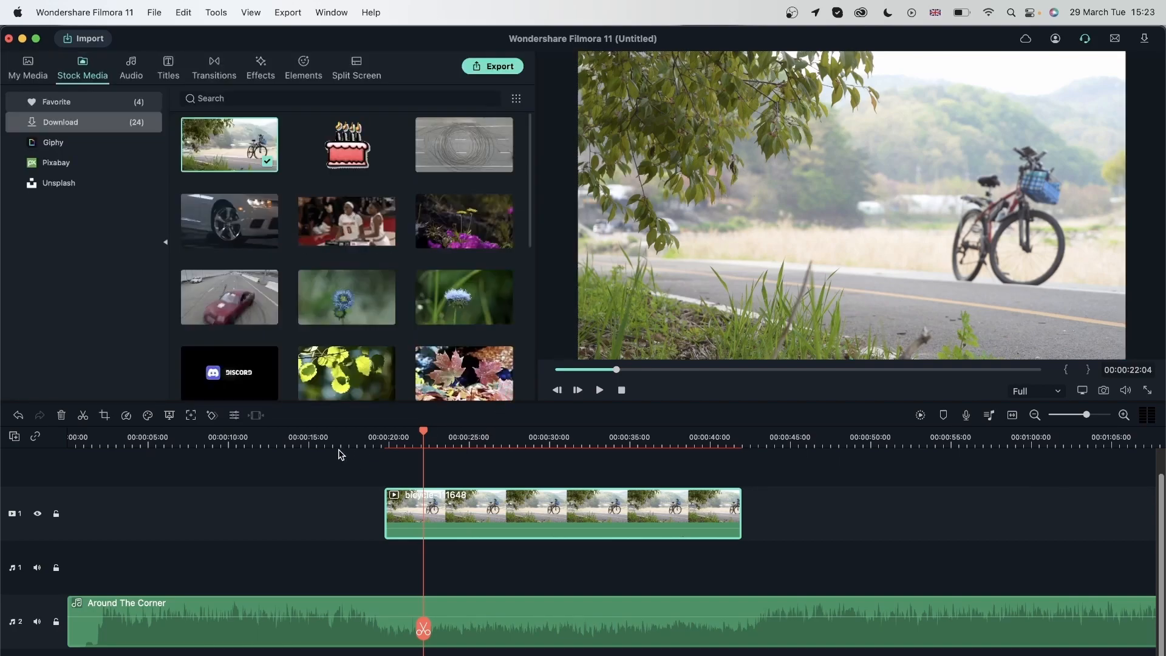
pyautogui.click(342, 436)
pyautogui.press('space')
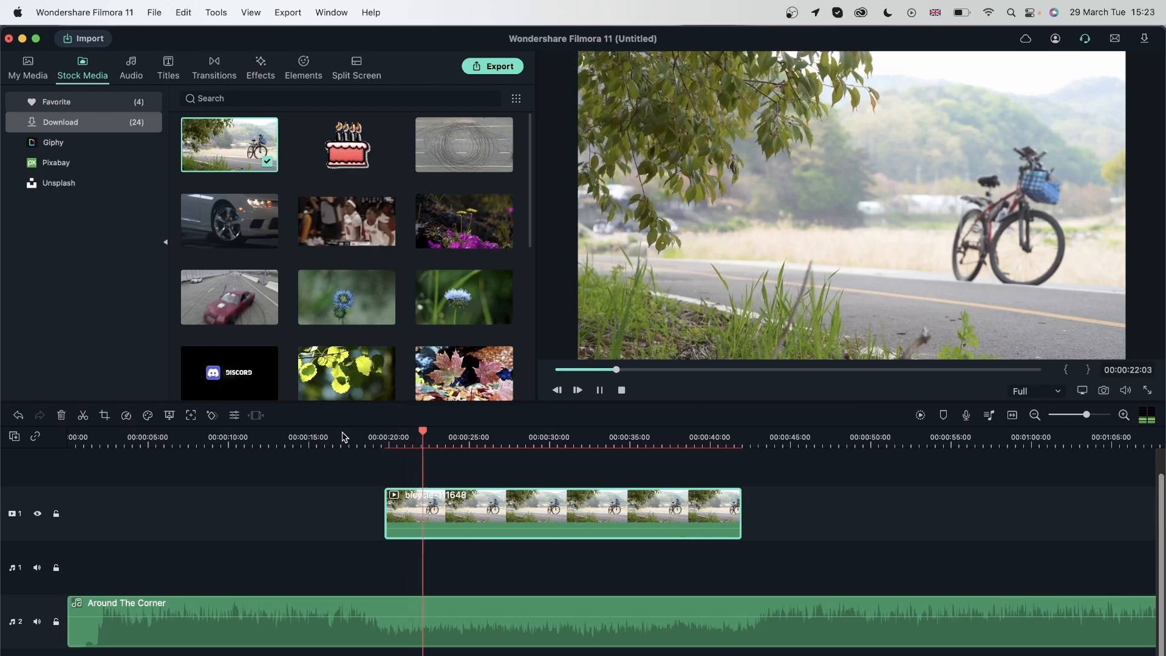
pyautogui.press('space')
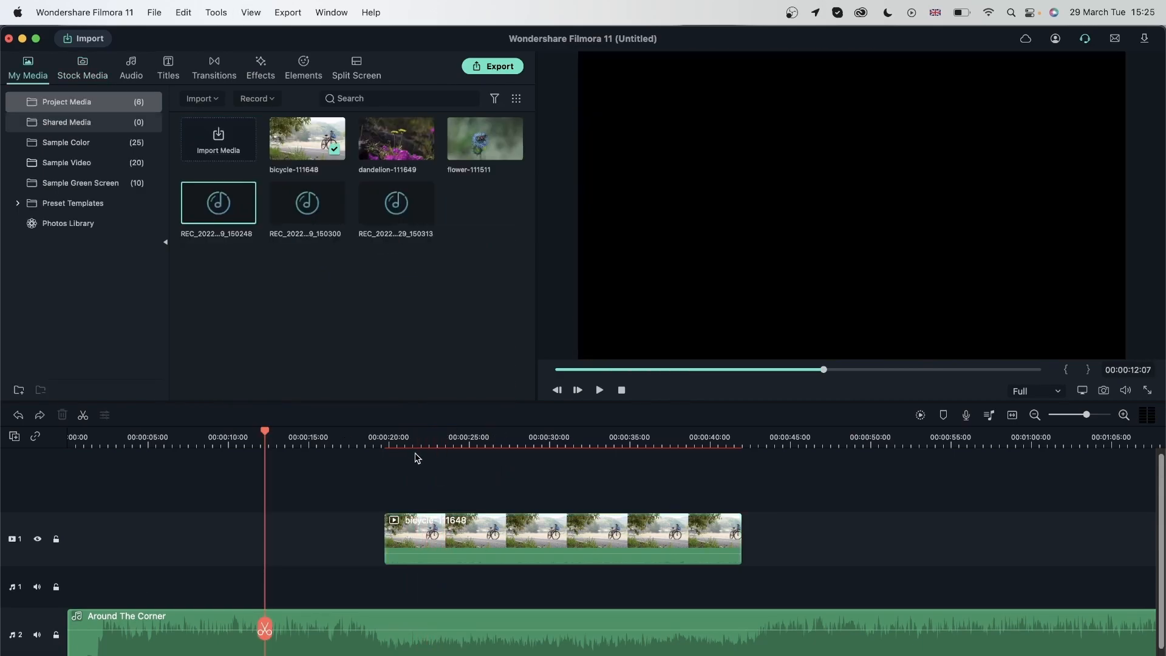
# Step: Delete the Around The Corner music and place recording REC_20220329_150248 on audio track 1 at about 7 seconds
pyautogui.moveTo(403, 442); pyautogui.dragTo(526, 459)
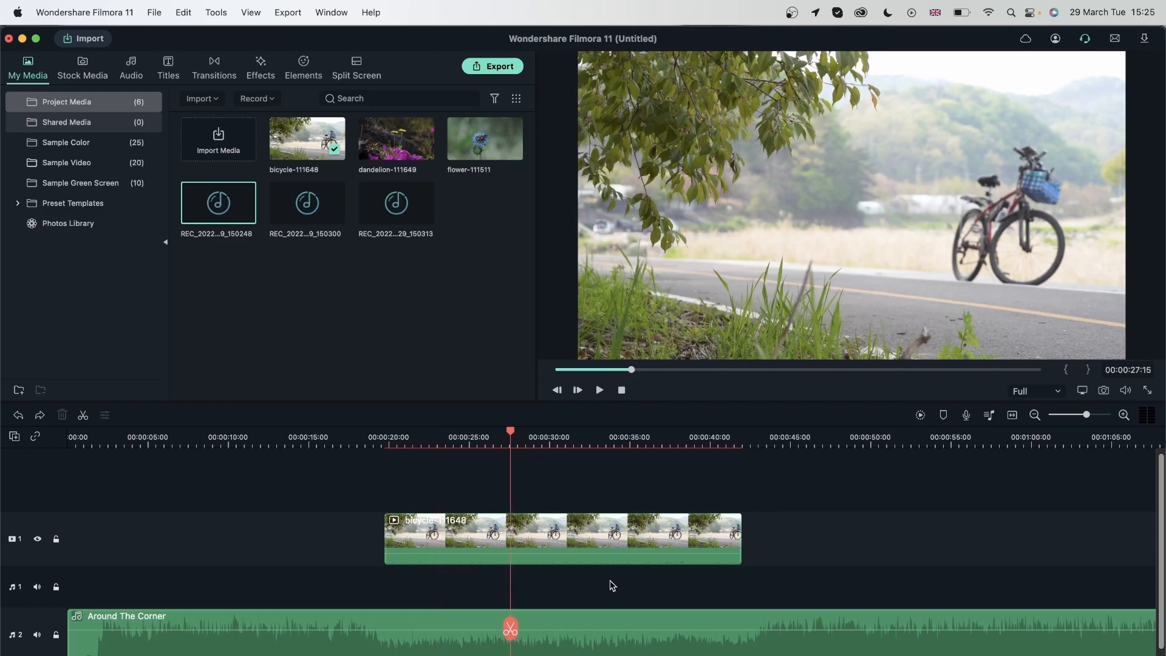
pyautogui.click(609, 641)
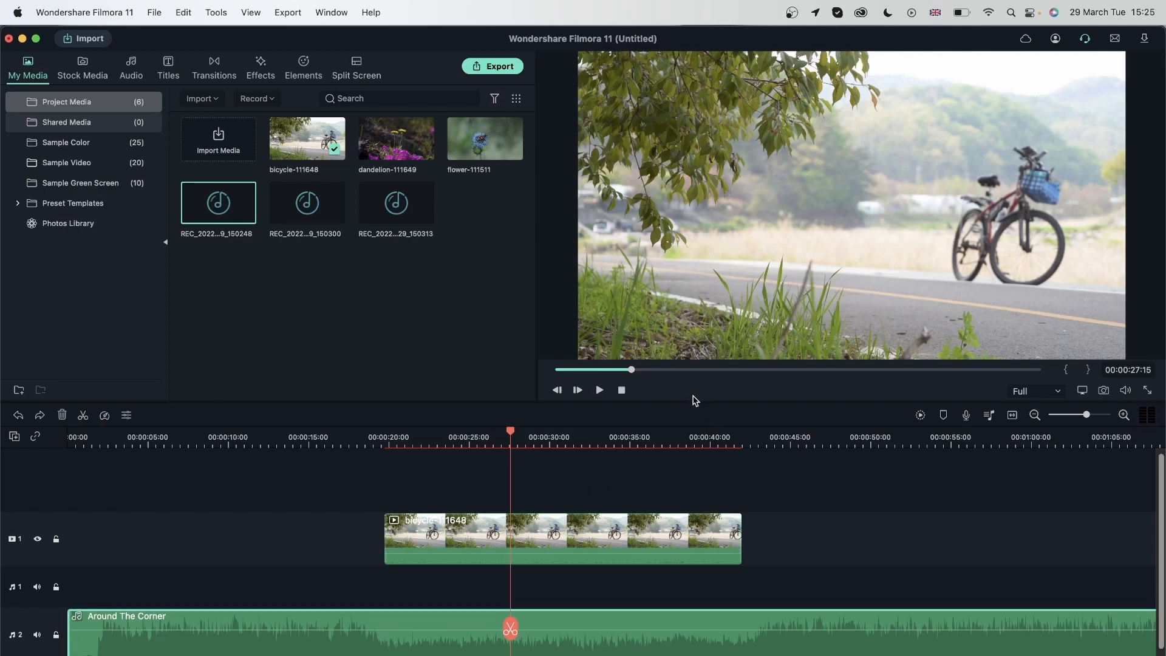
pyautogui.click(61, 416)
pyautogui.click(159, 549)
pyautogui.moveTo(243, 214); pyautogui.dragTo(192, 586)
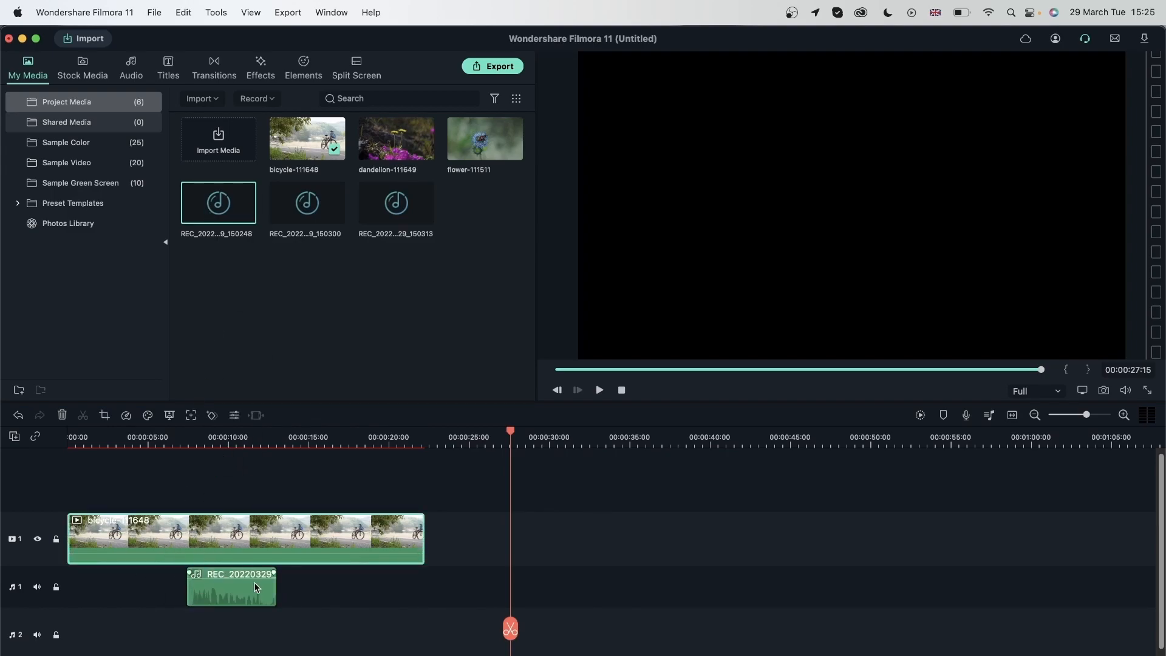
# Step: Open the recording's audio settings, try ducking at 50%, switch it off and play the timeline from just before the recording
pyautogui.click(226, 603)
pyautogui.doubleClick(211, 599)
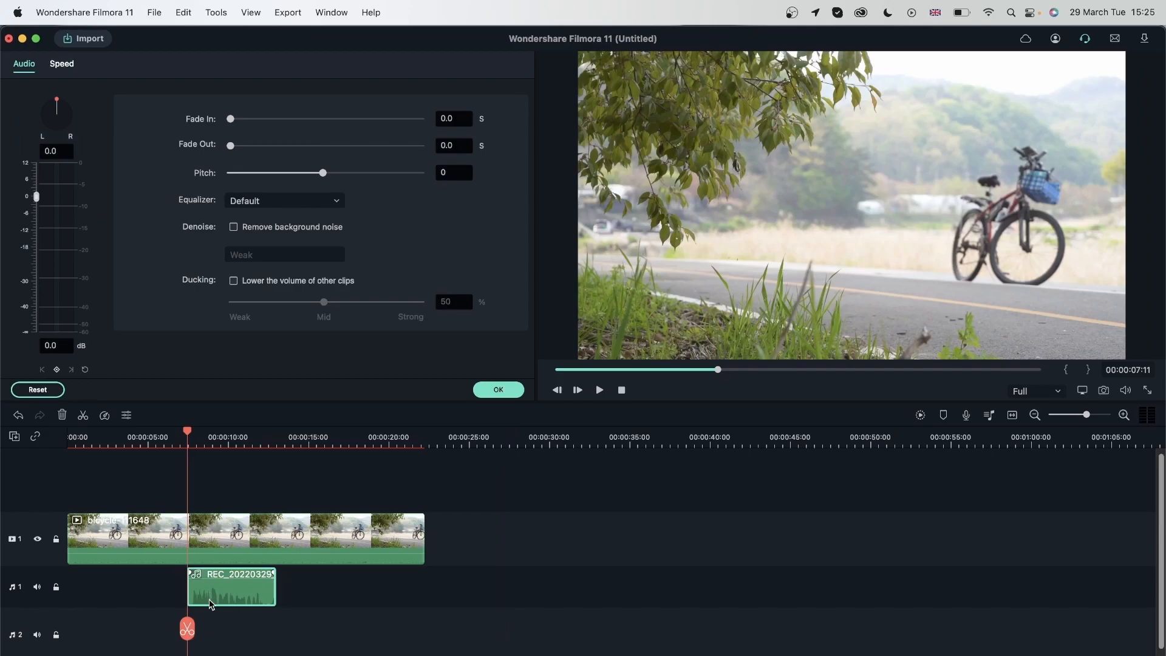
pyautogui.click(233, 281)
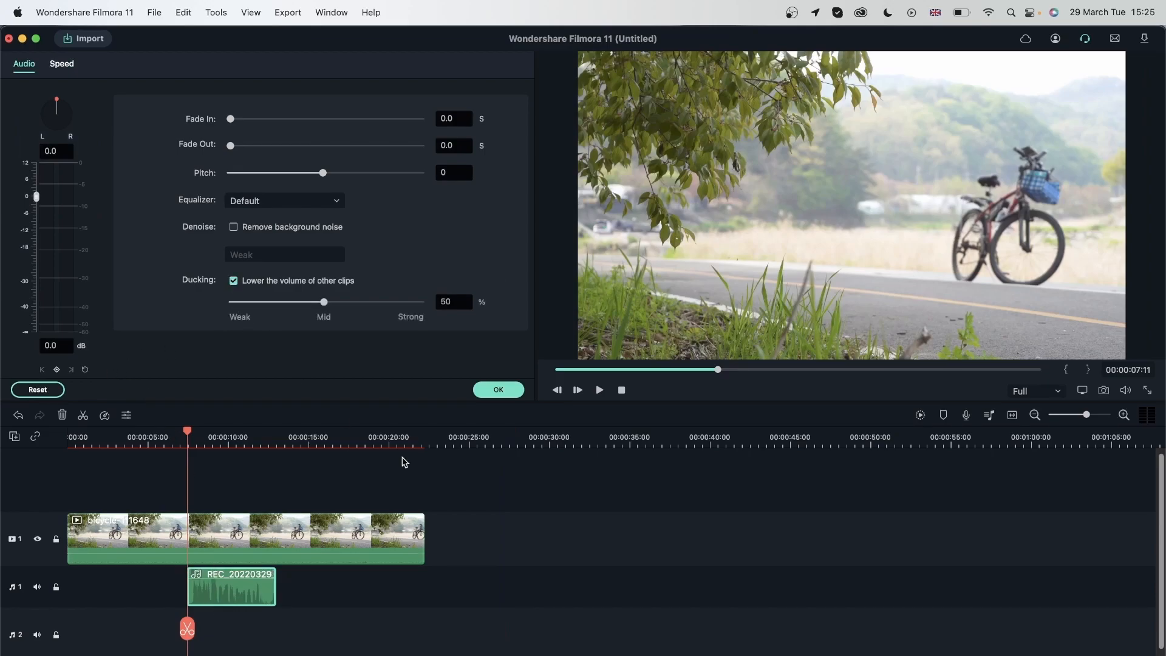
pyautogui.click(234, 280)
pyautogui.click(178, 439)
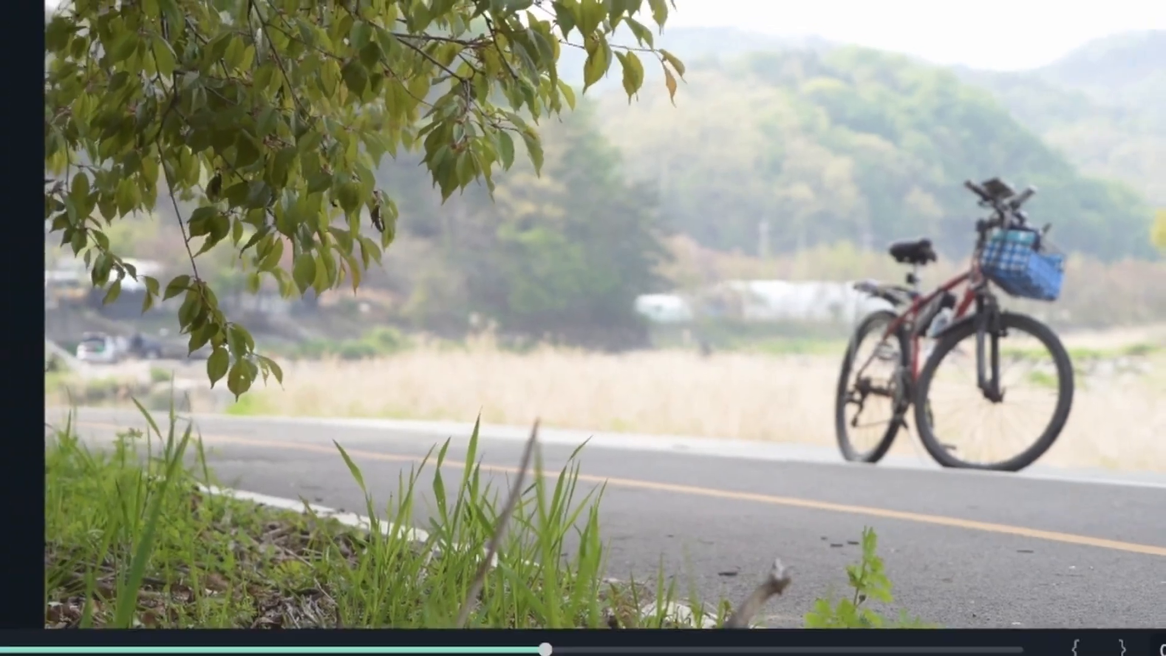
pyautogui.press('space')
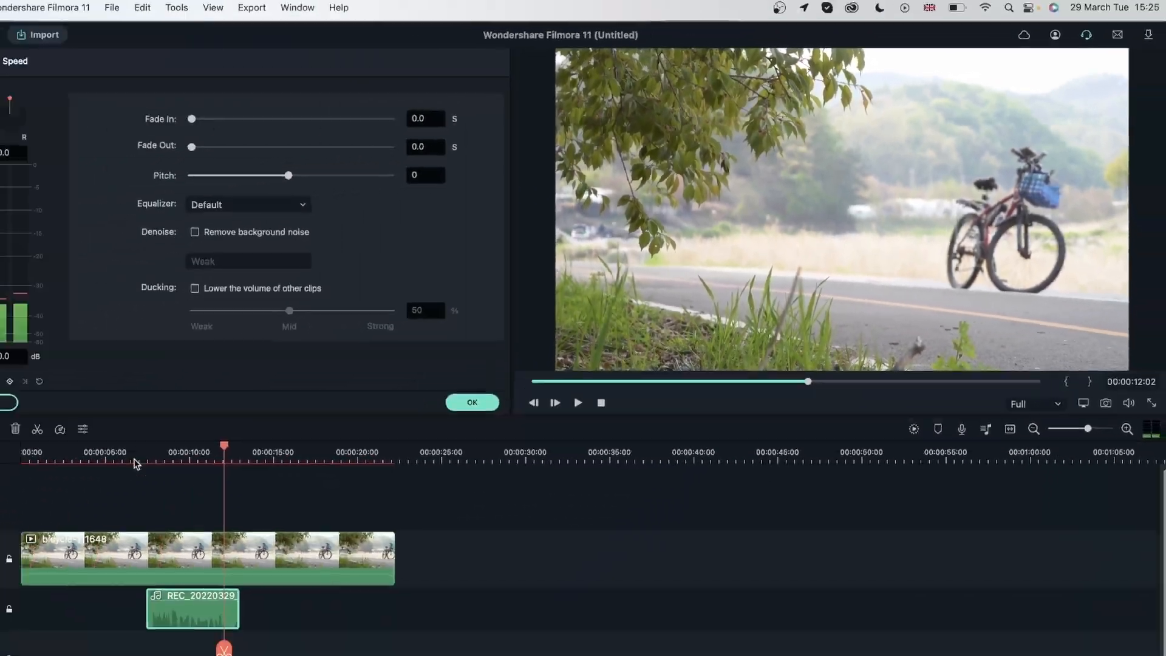
# Step: Turn on the recording's ducking at 50%, play the timeline from about 7 seconds and apply the audio settings
pyautogui.click(180, 445)
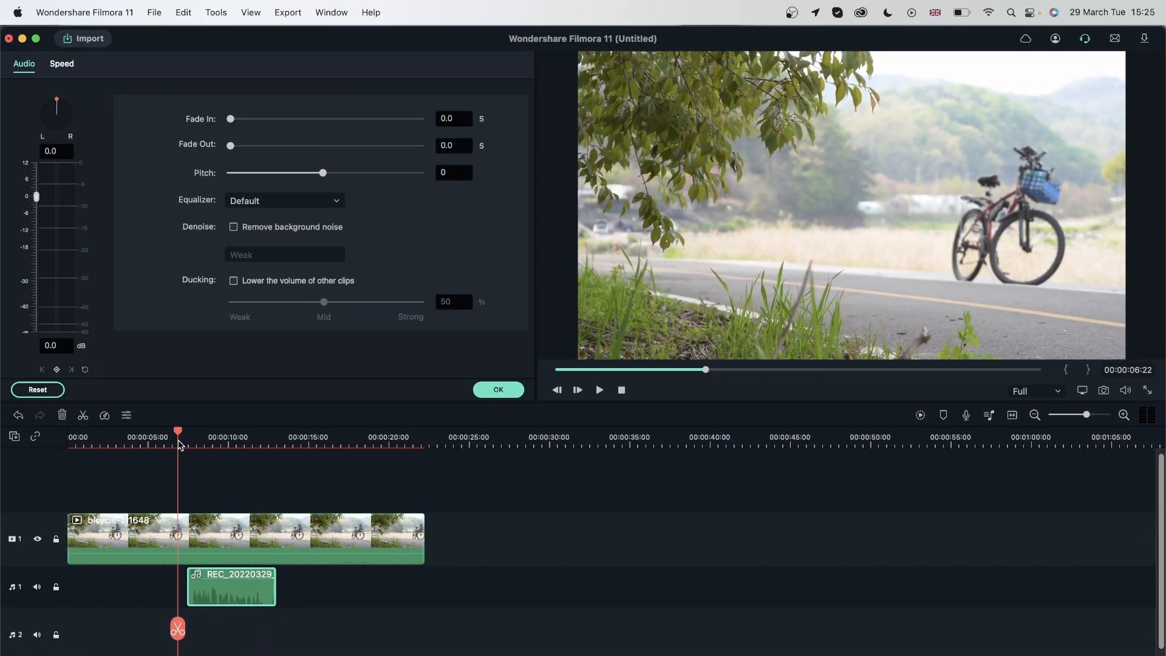
pyautogui.click(233, 282)
pyautogui.press('space')
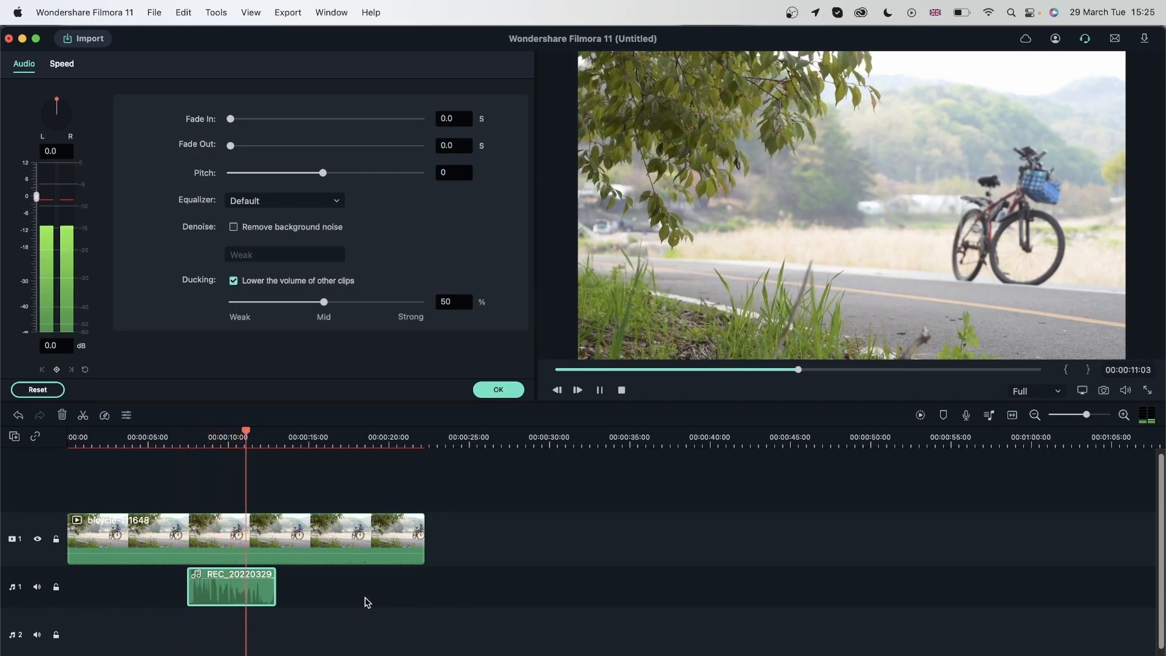
pyautogui.press('space')
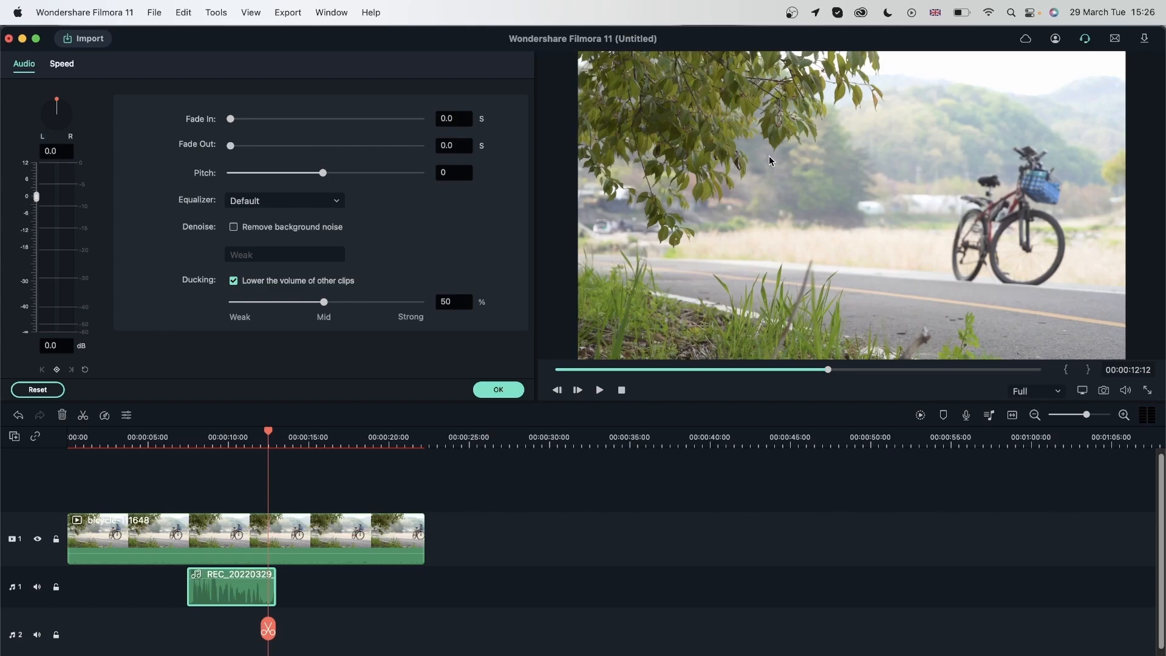
pyautogui.click(502, 394)
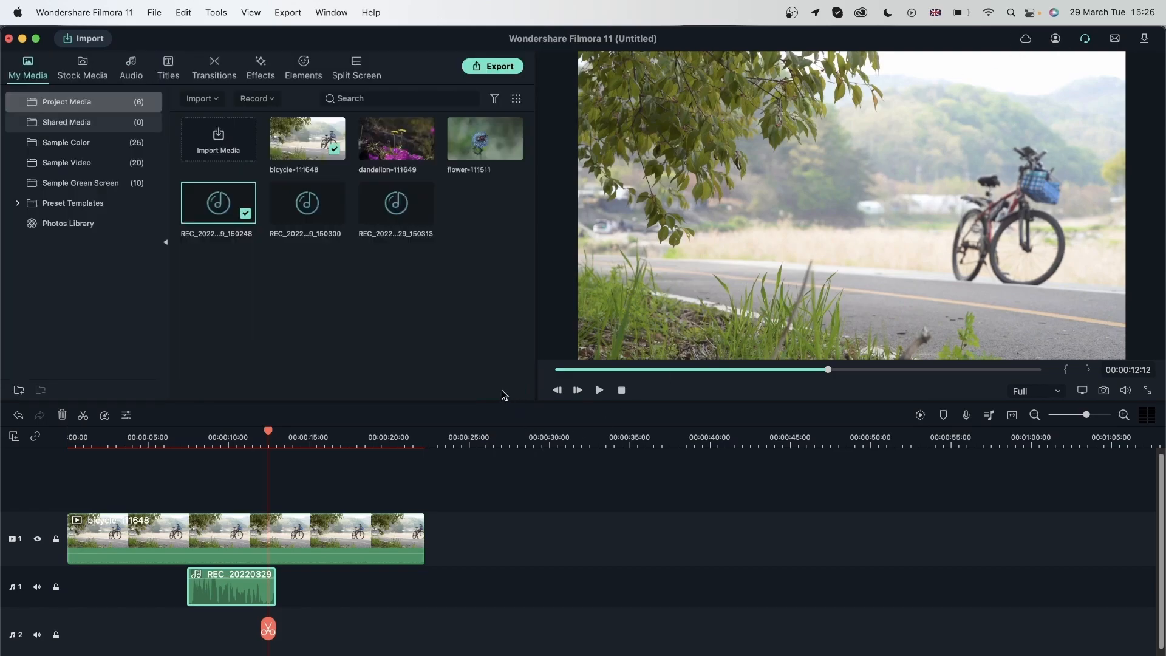
# Step: Delete the bicycle clip and move the recording to start at about 11 seconds
pyautogui.click(344, 549)
pyautogui.click(63, 415)
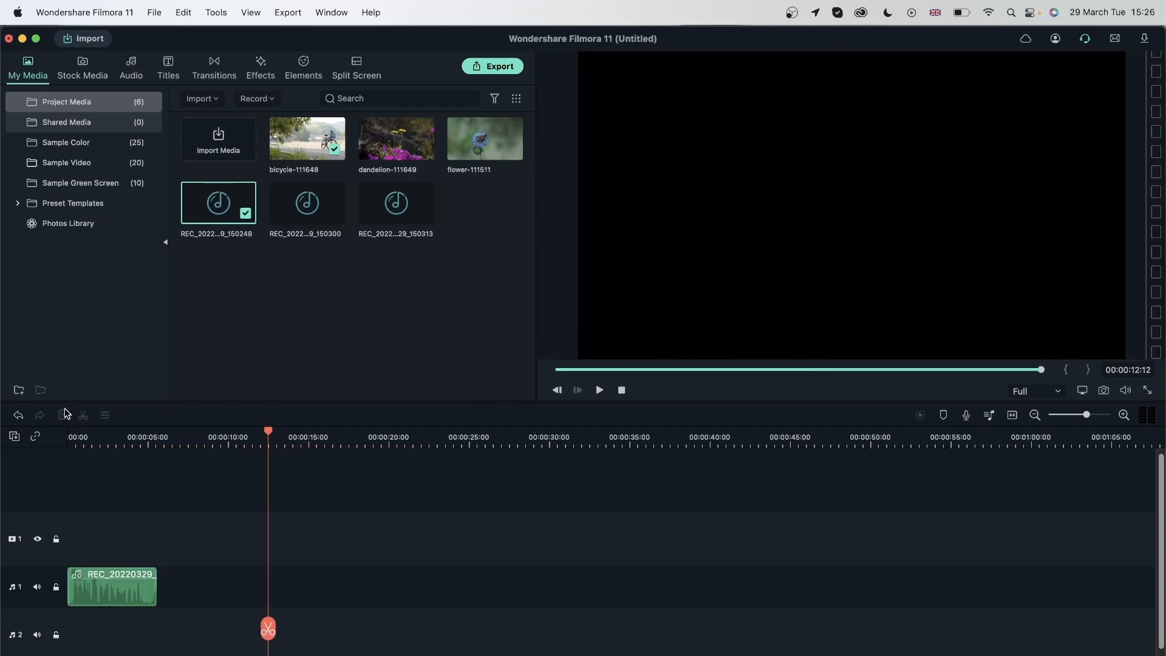
pyautogui.click(103, 586)
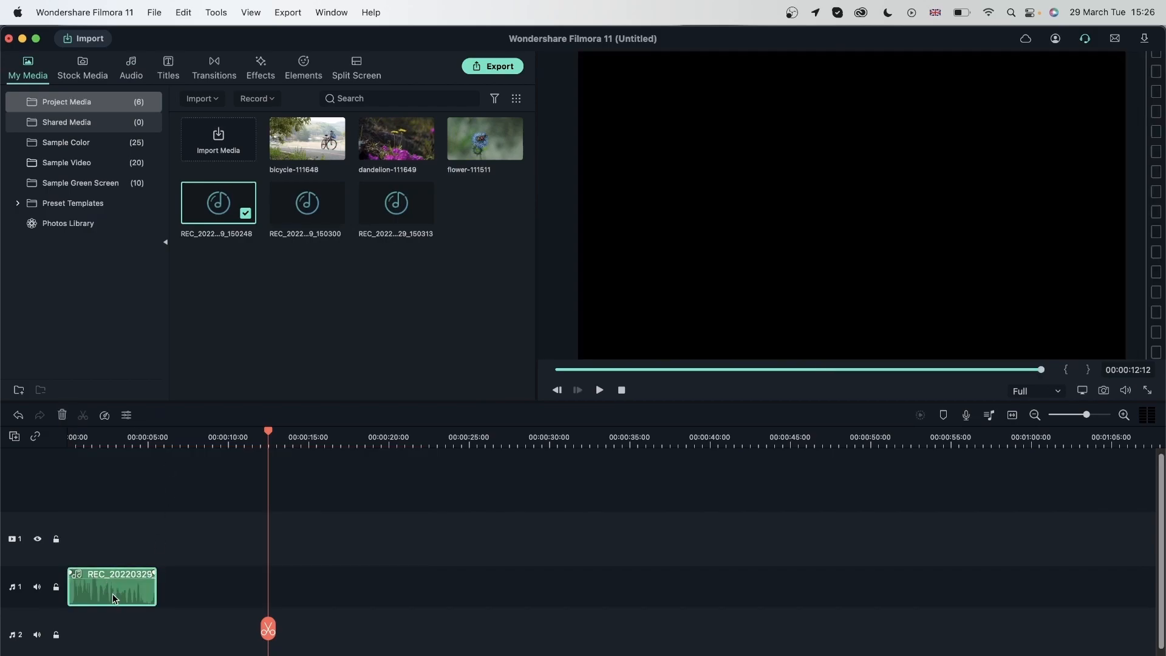
pyautogui.moveTo(103, 593); pyautogui.dragTo(286, 592)
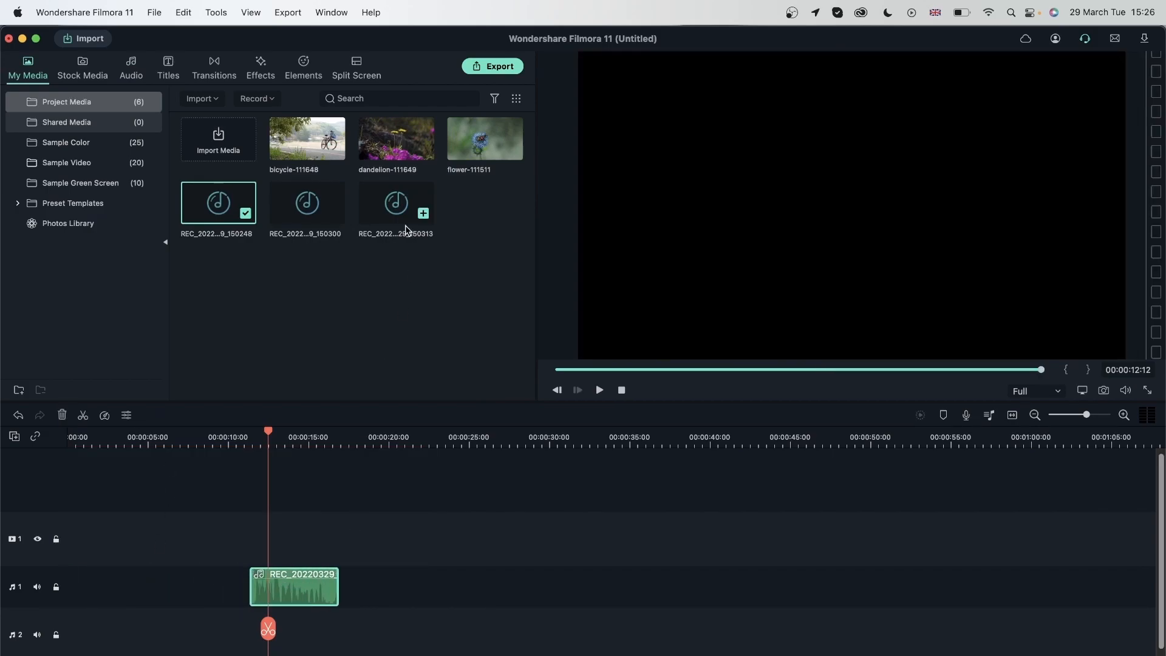
# Step: Move the recording to audio track 2 and place recording REC_20220329_150300 above it on audio track 1 at about 12 seconds
pyautogui.click(384, 204)
pyautogui.click(306, 212)
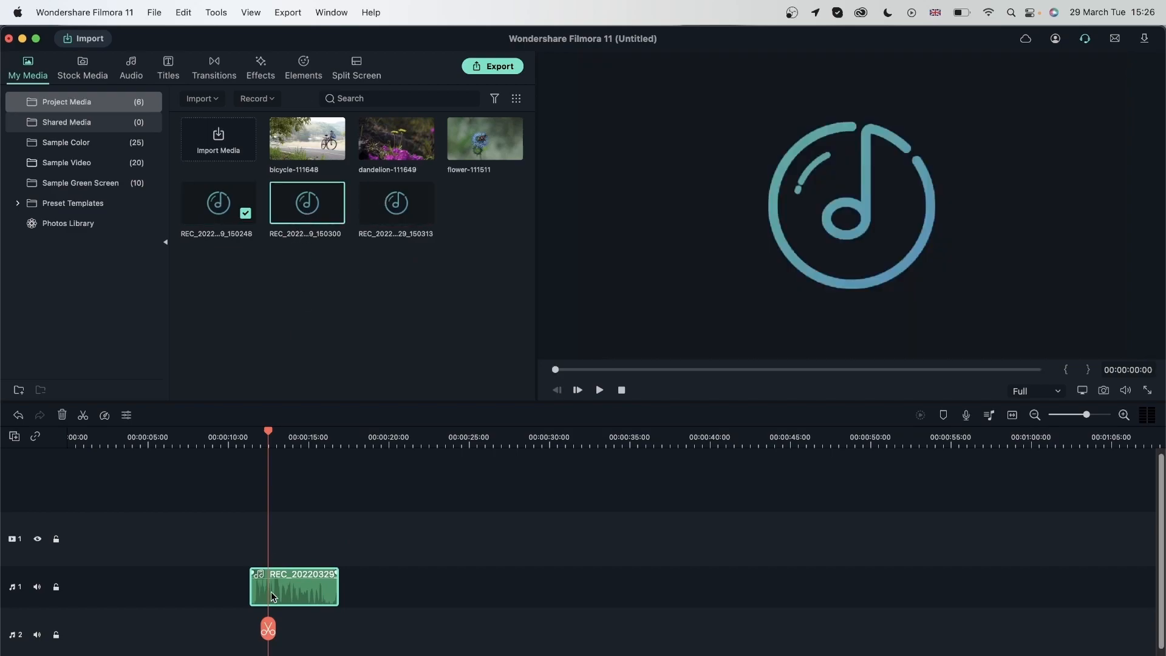
pyautogui.moveTo(297, 594); pyautogui.dragTo(302, 637)
pyautogui.moveTo(301, 210); pyautogui.dragTo(266, 554)
# Step: Check the ducking settings of both overlapping recordings and turn on ducking at 50% for REC_20220329_150300
pyautogui.click(304, 589)
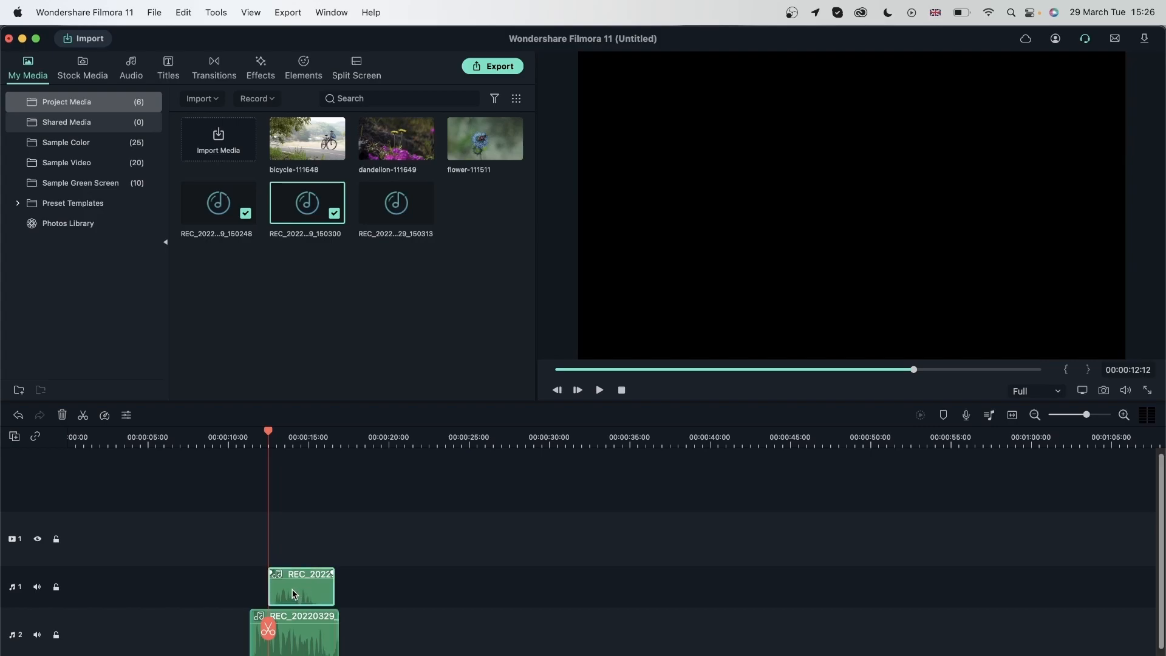
pyautogui.doubleClick(292, 594)
pyautogui.click(233, 281)
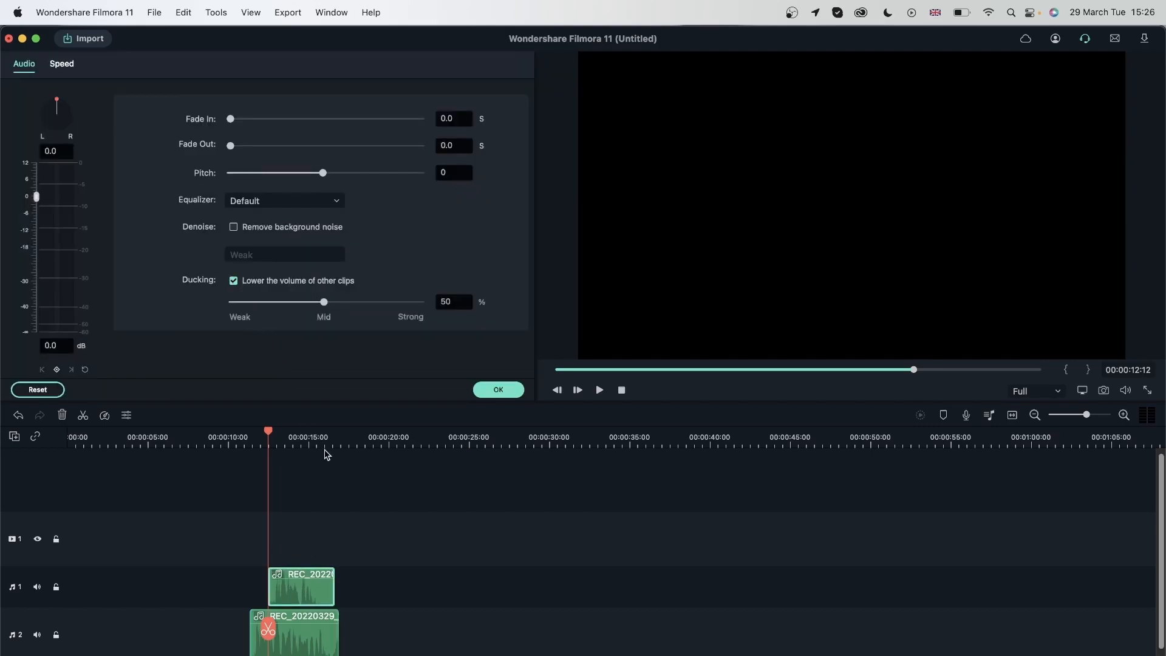
pyautogui.click(319, 622)
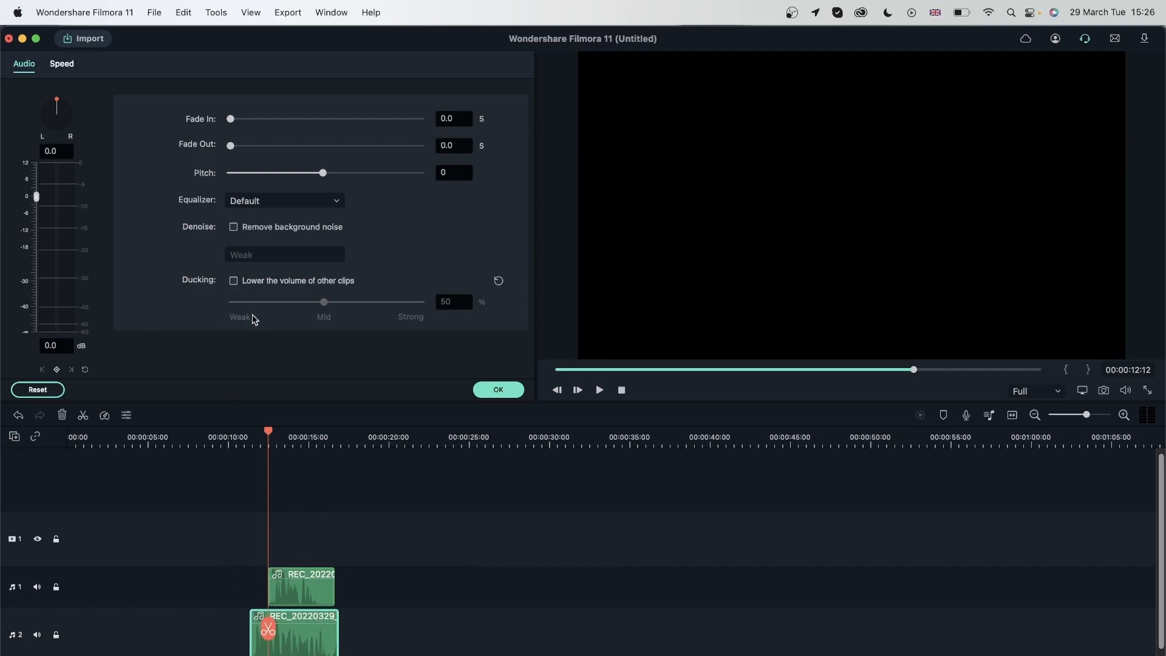
pyautogui.click(310, 594)
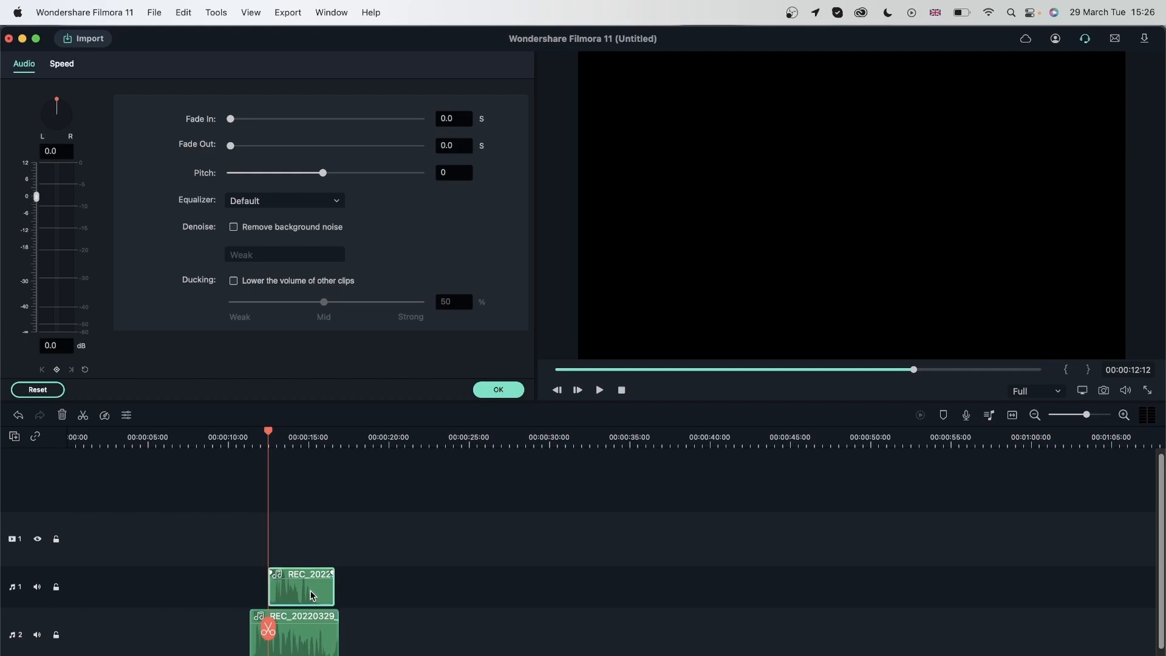
pyautogui.click(235, 282)
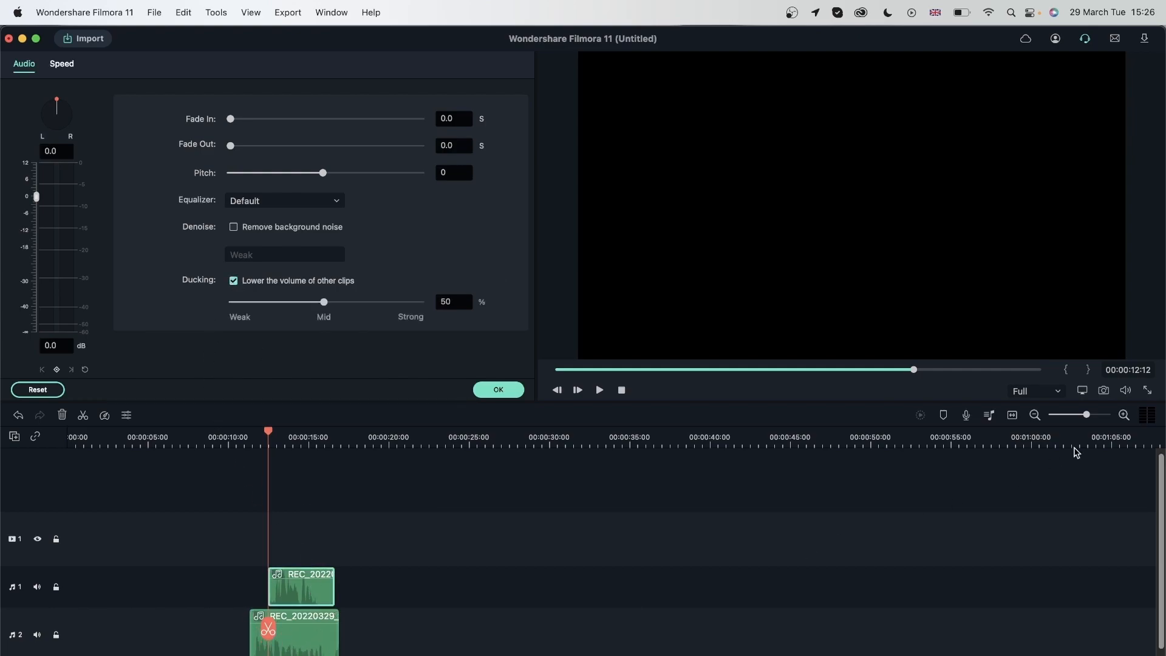
pyautogui.click(1124, 414)
pyautogui.click(1124, 415)
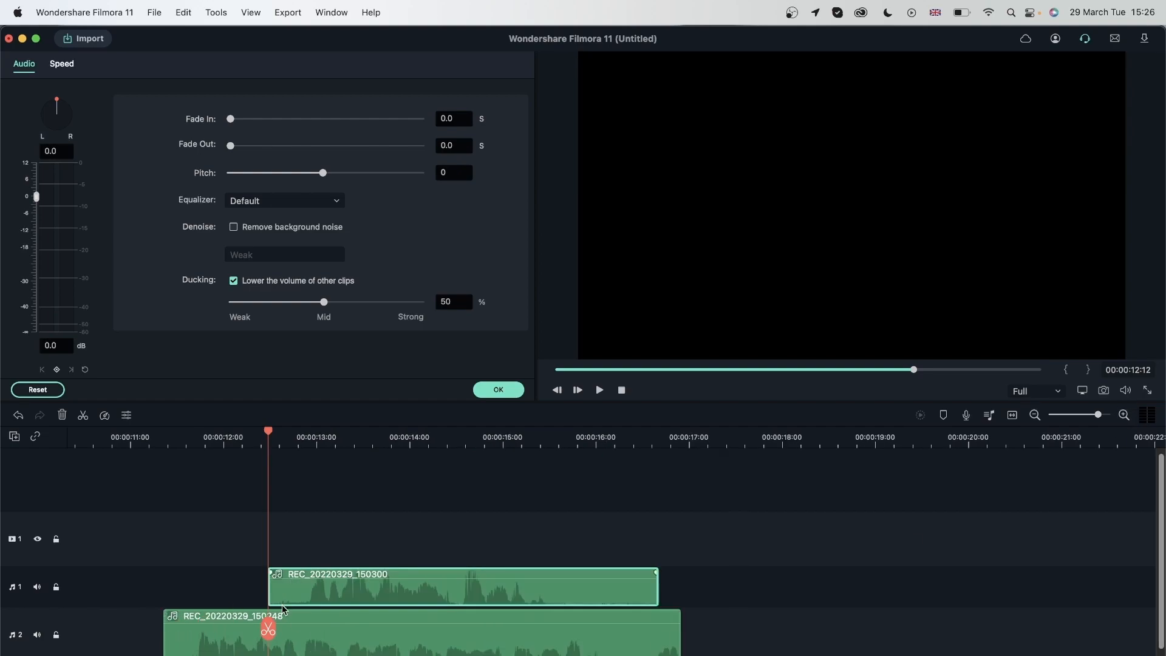
# Step: Trim both ends of REC_20220329_150300 to about 2.9 seconds long, keeping its start at about 12.5 seconds
pyautogui.click(233, 280)
pyautogui.moveTo(658, 588); pyautogui.dragTo(564, 588)
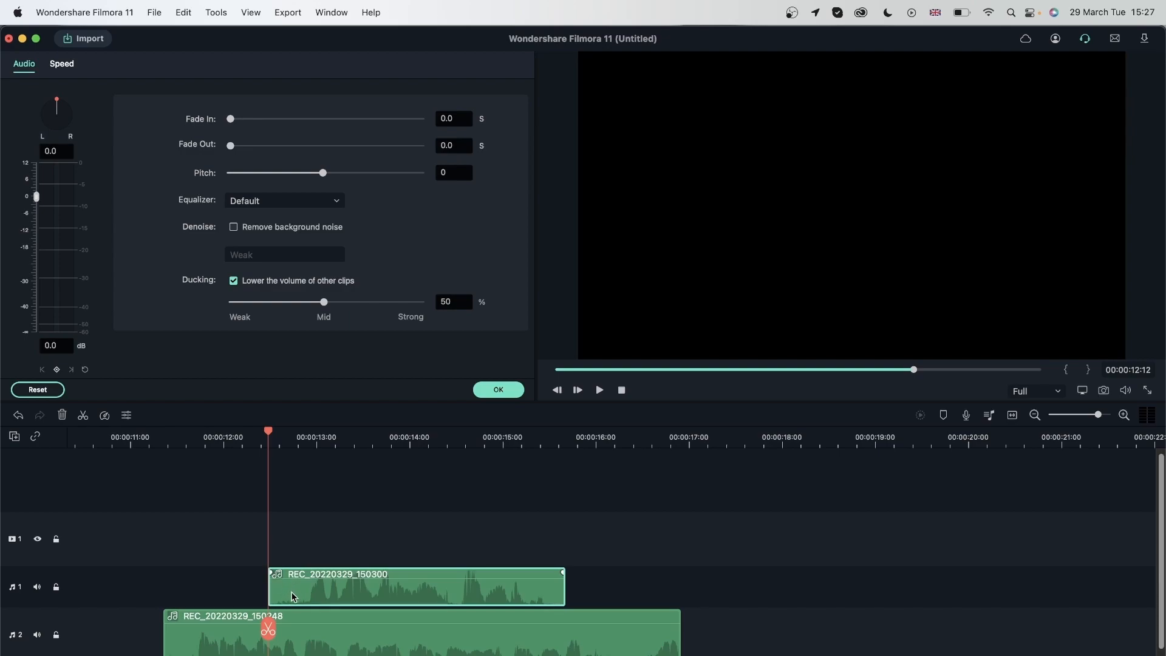
pyautogui.moveTo(267, 591); pyautogui.dragTo(301, 591)
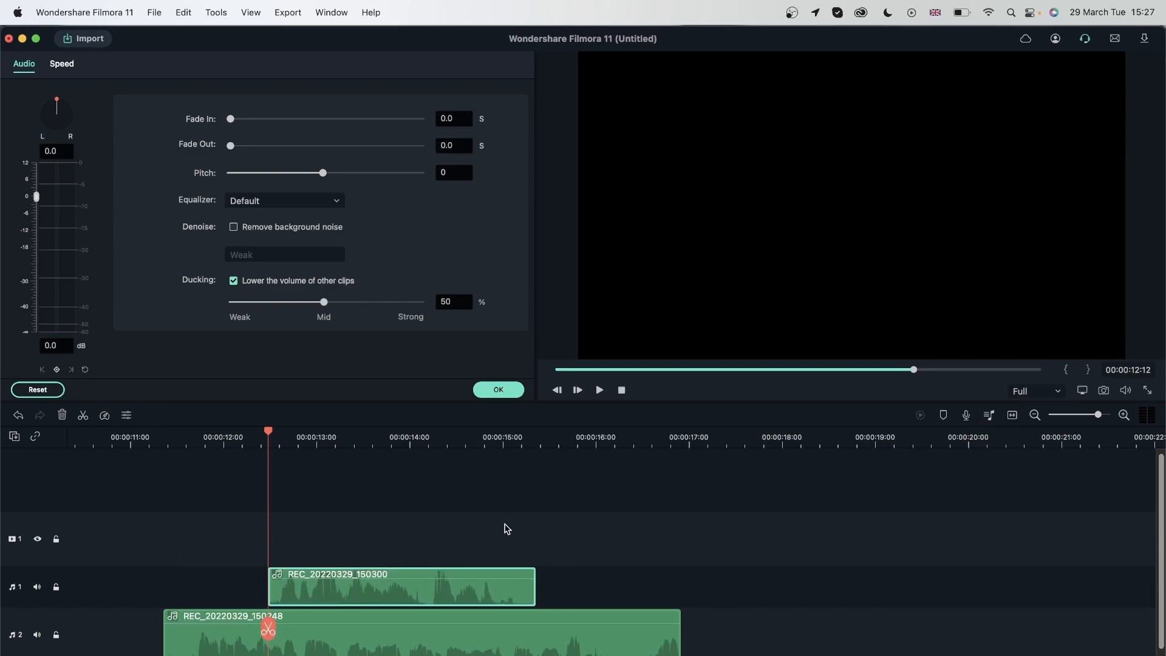
# Step: Play the overlapping recordings with 50% ducking, starting shortly before REC_20220329_150300 begins, and stop after it ends
pyautogui.click(223, 438)
pyautogui.click(201, 440)
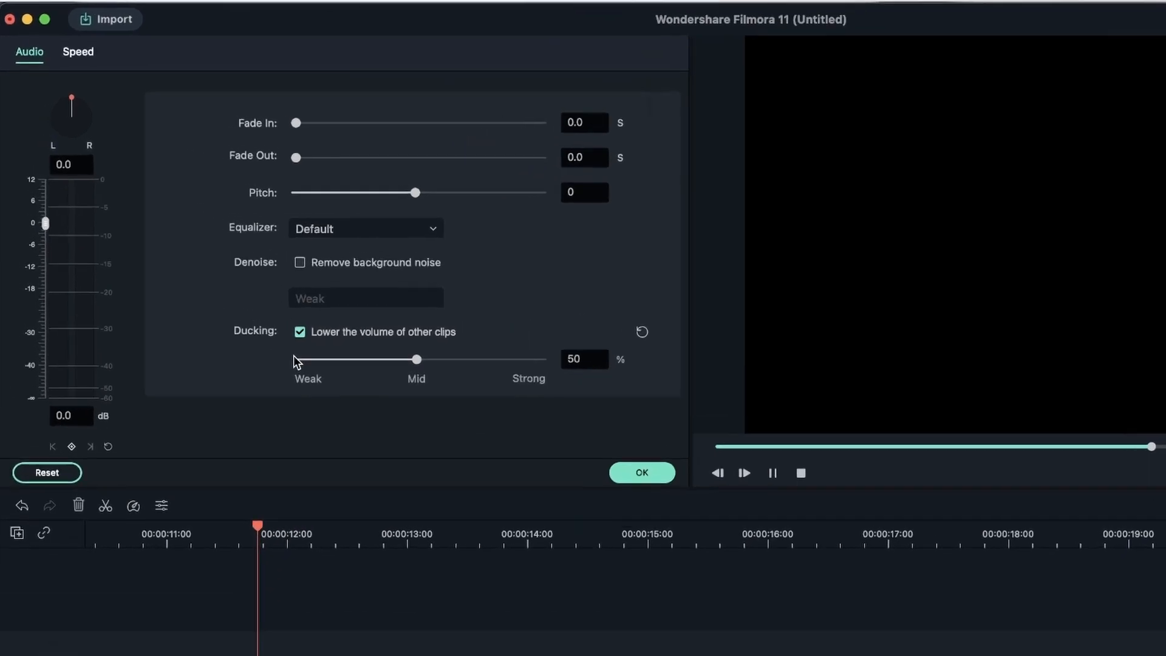
pyautogui.press('space')
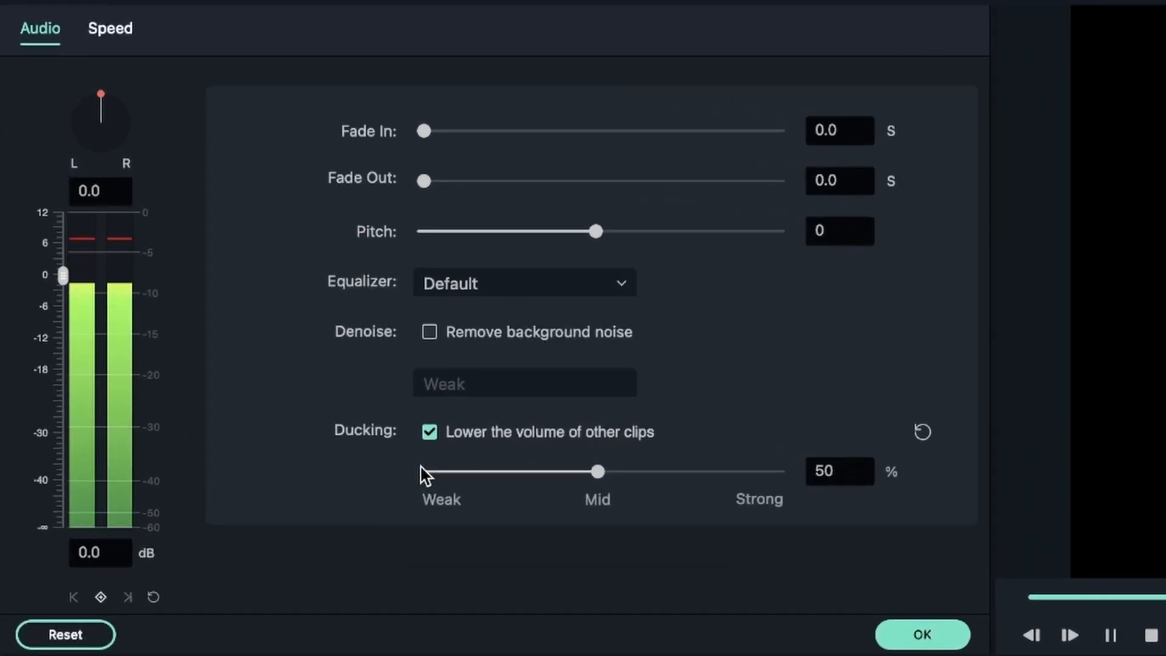
pyautogui.press('space')
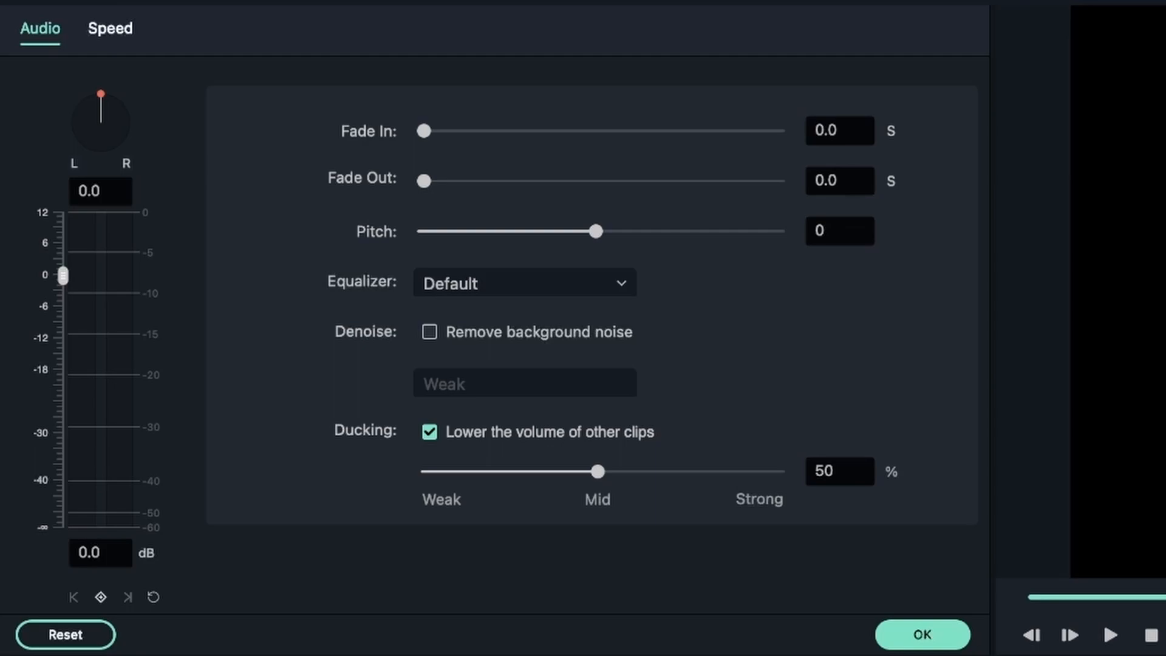
# Step: Turn off ducking for REC_20220329_150300, replay the overlap from about 11.6 seconds and close the audio settings
pyautogui.click(429, 432)
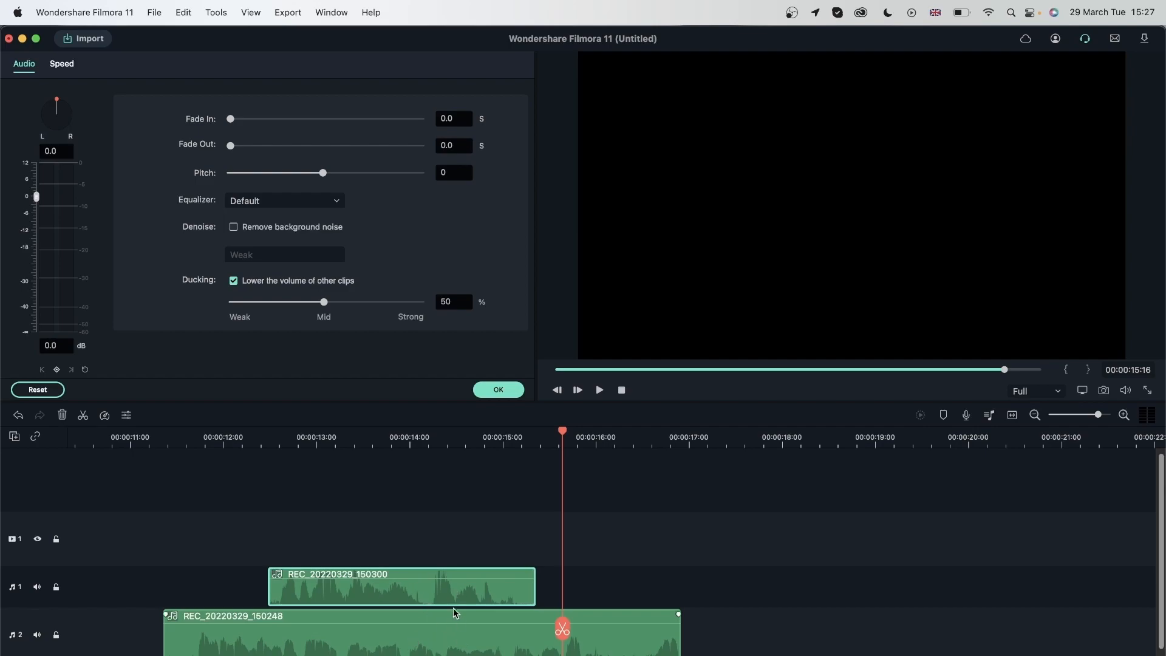
pyautogui.click(233, 281)
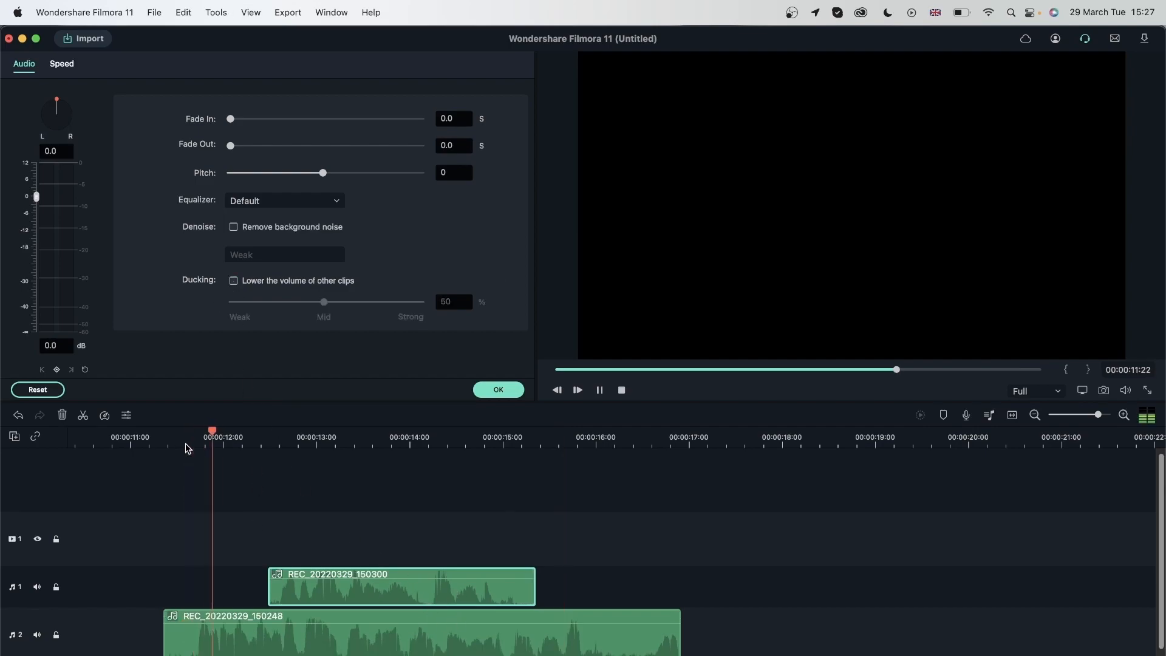
pyautogui.press('space')
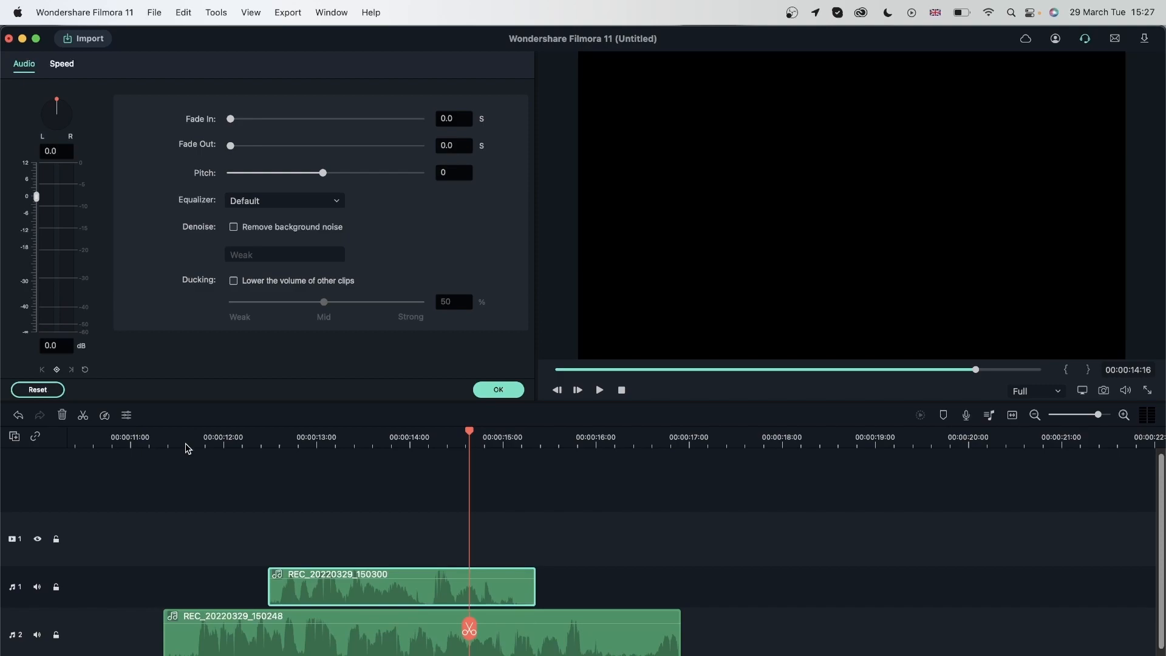
pyautogui.click(386, 631)
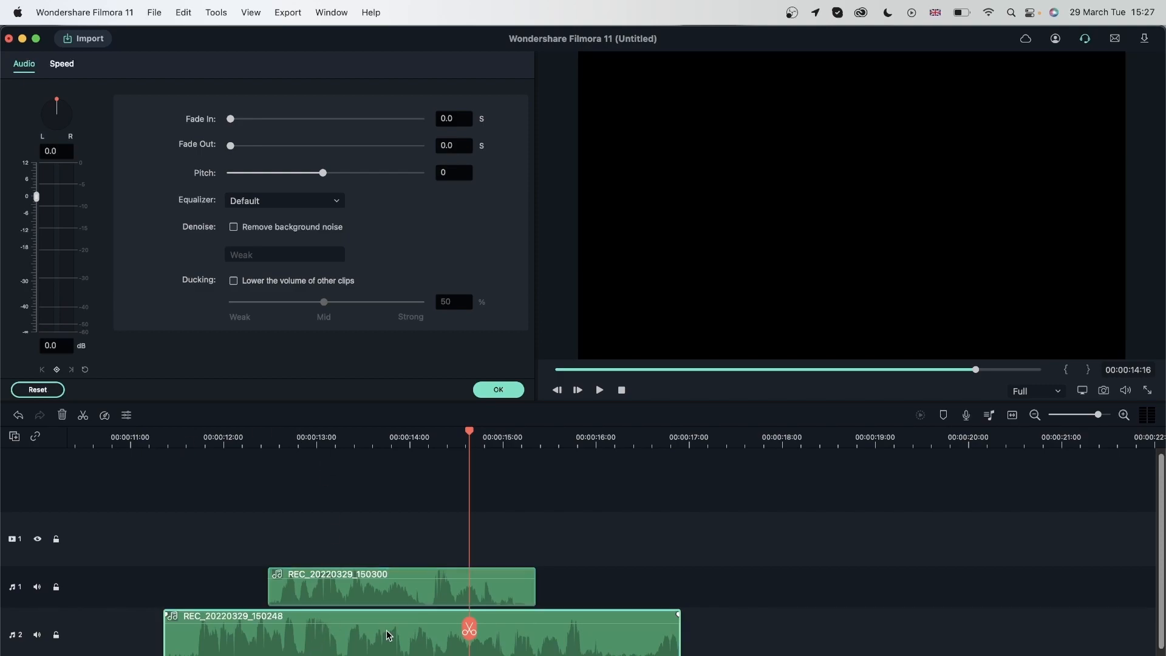
pyautogui.click(498, 390)
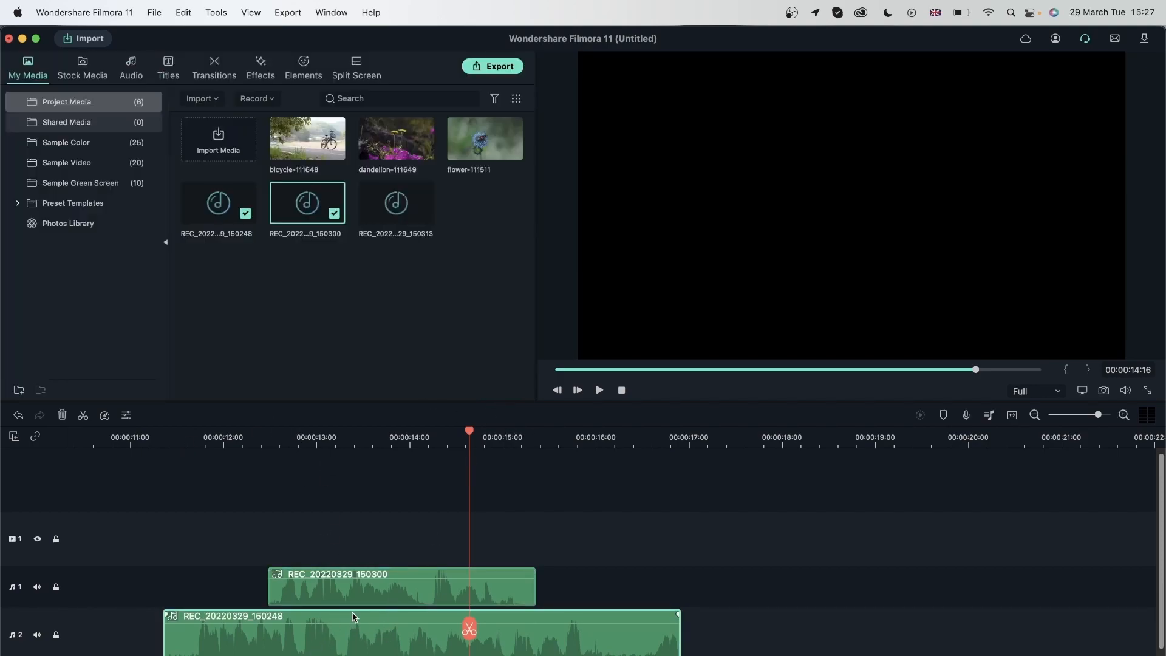